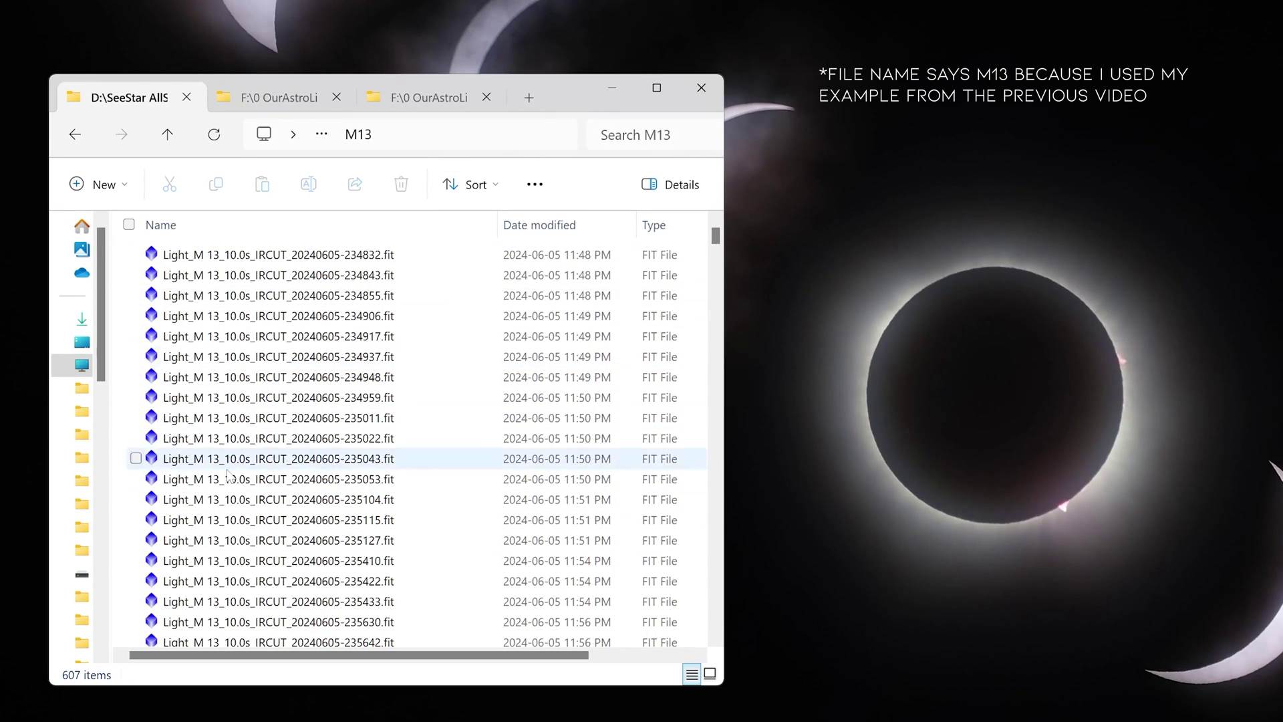
Compress all 607 light frames into Light_M 13_10.0s_IRCUT_20240605-234906.zip
{"action": "left_click", "coordinate": [271, 342]}
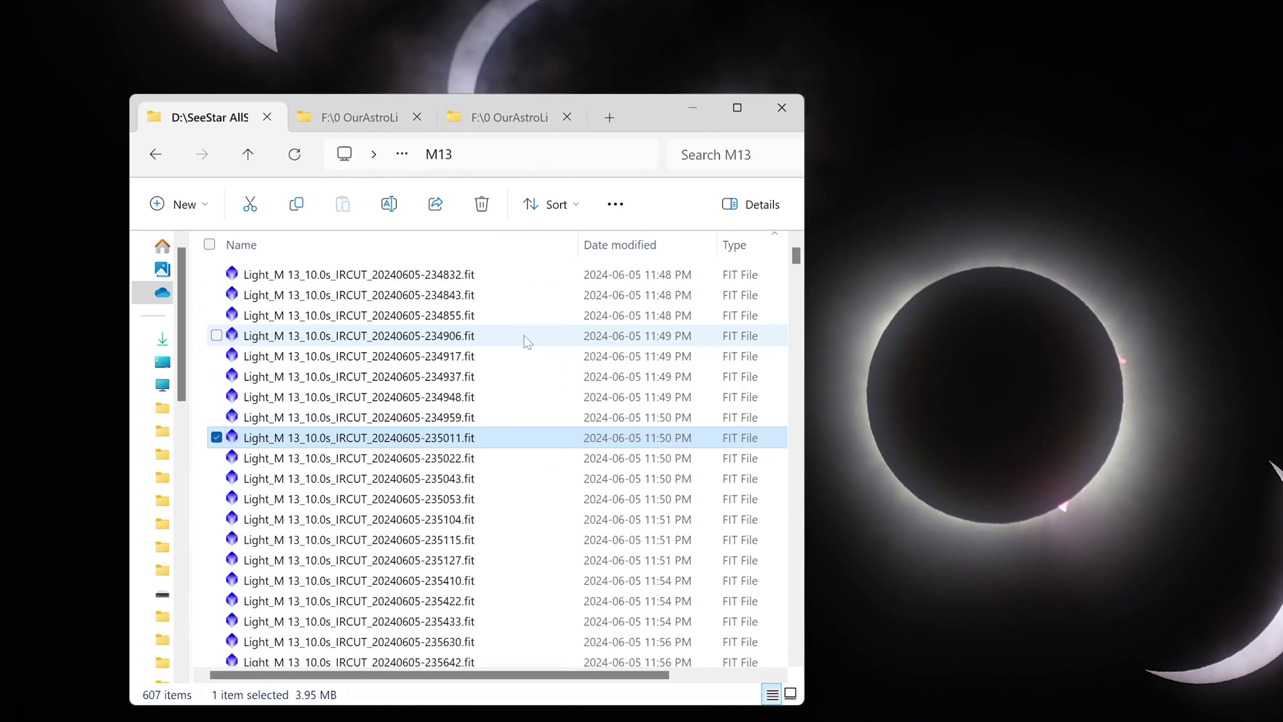
{"action": "left_click", "coordinate": [400, 281]}
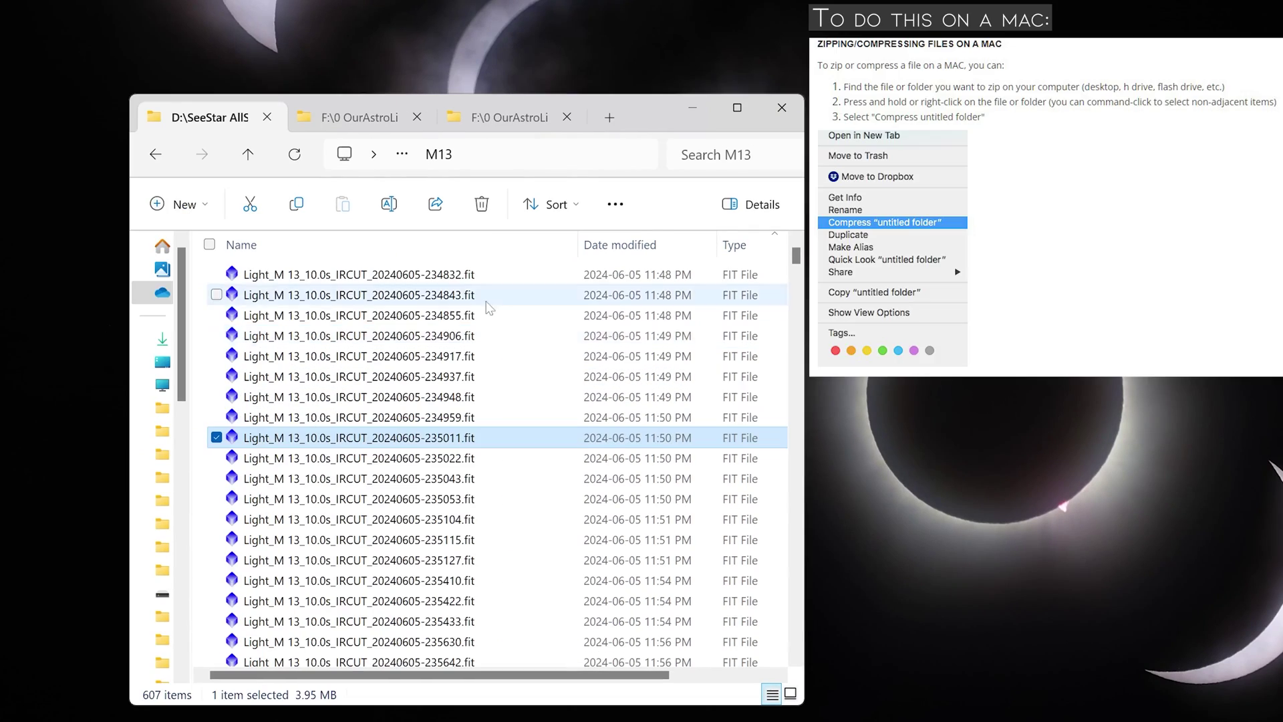
{"action": "key", "text": "ctrl+a"}
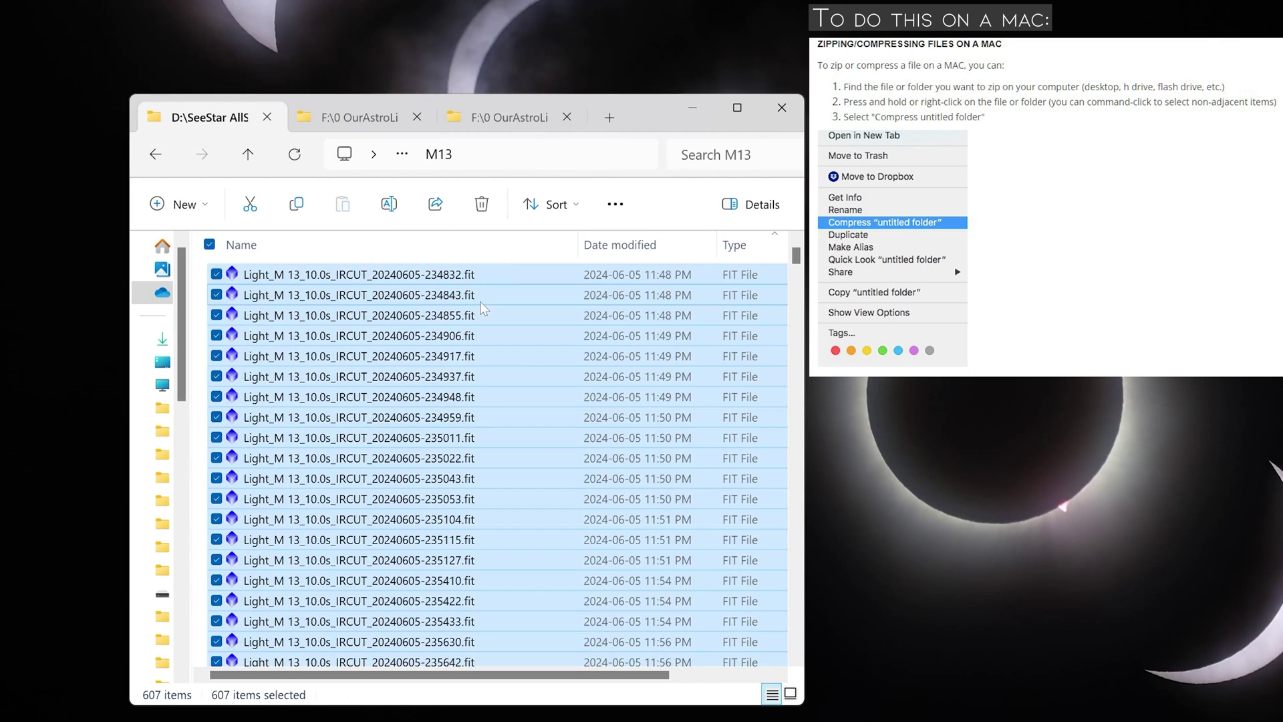
{"action": "right_click", "coordinate": [343, 300]}
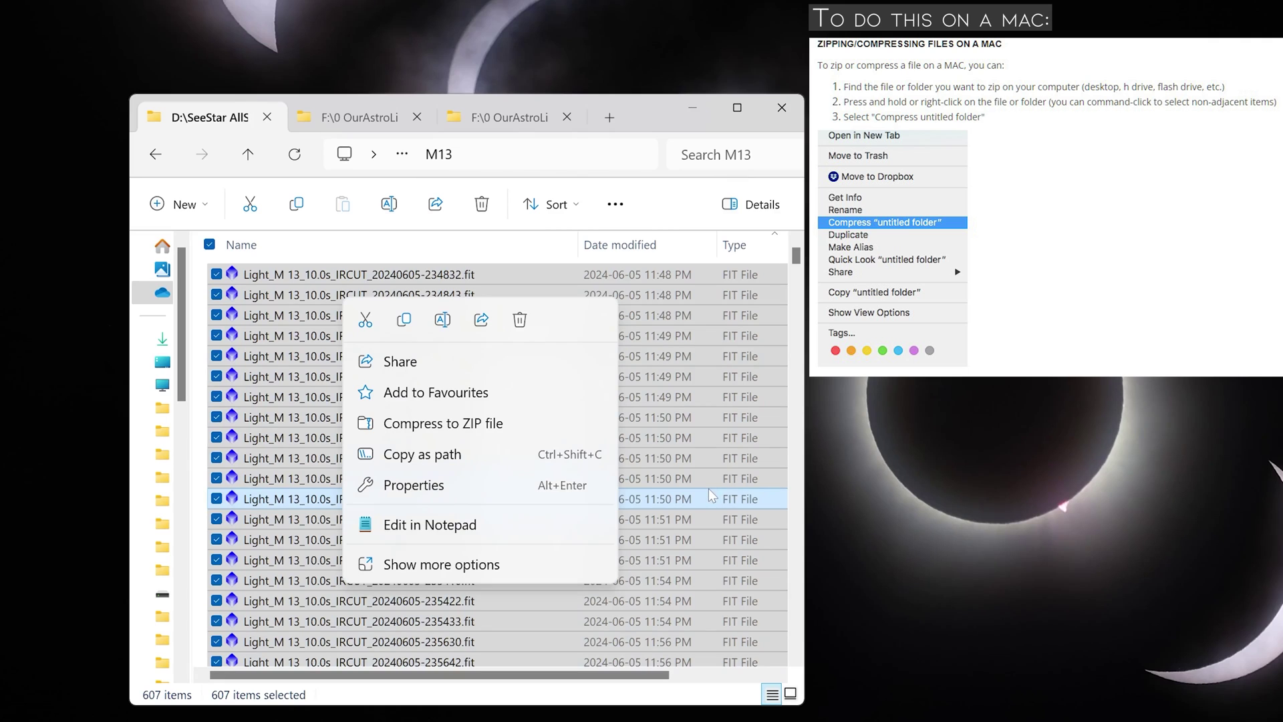
{"action": "left_click", "coordinate": [491, 421]}
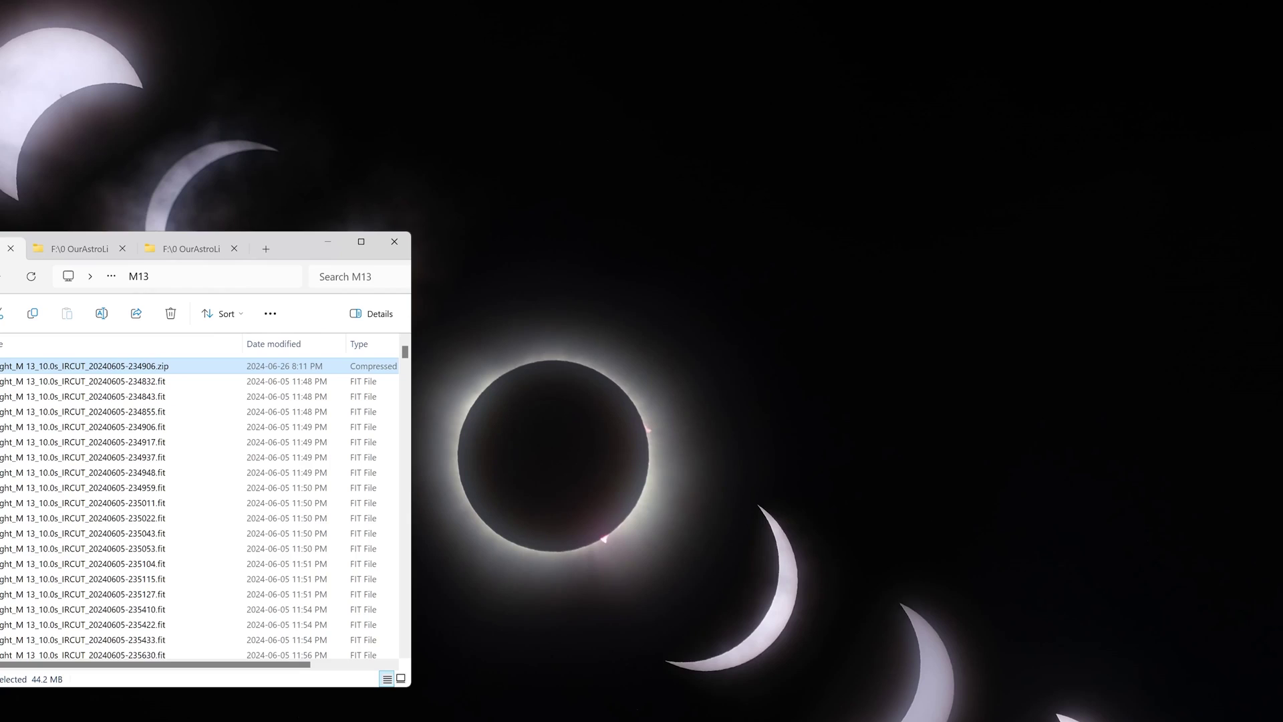
Select the M13 ZIP archive for upload on the OneDrive SeeStar Images file request
{"action": "key", "text": "alt+Tab"}
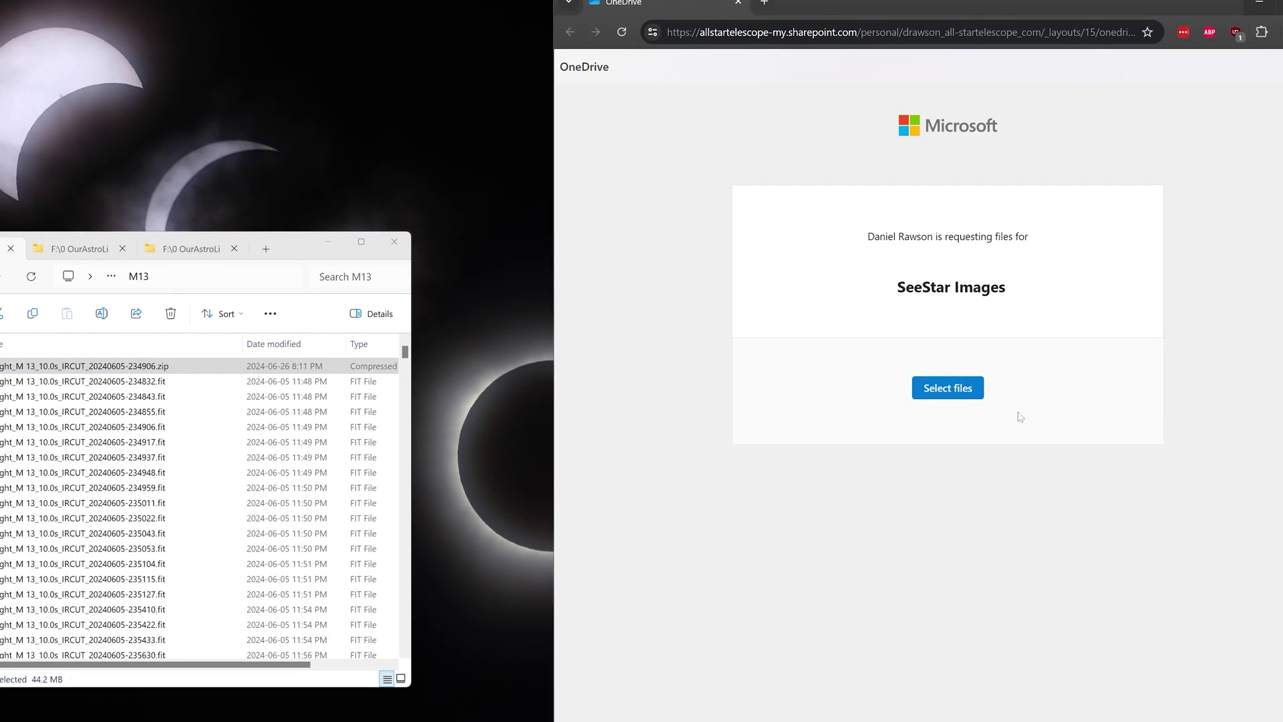
{"action": "left_click", "coordinate": [940, 393]}
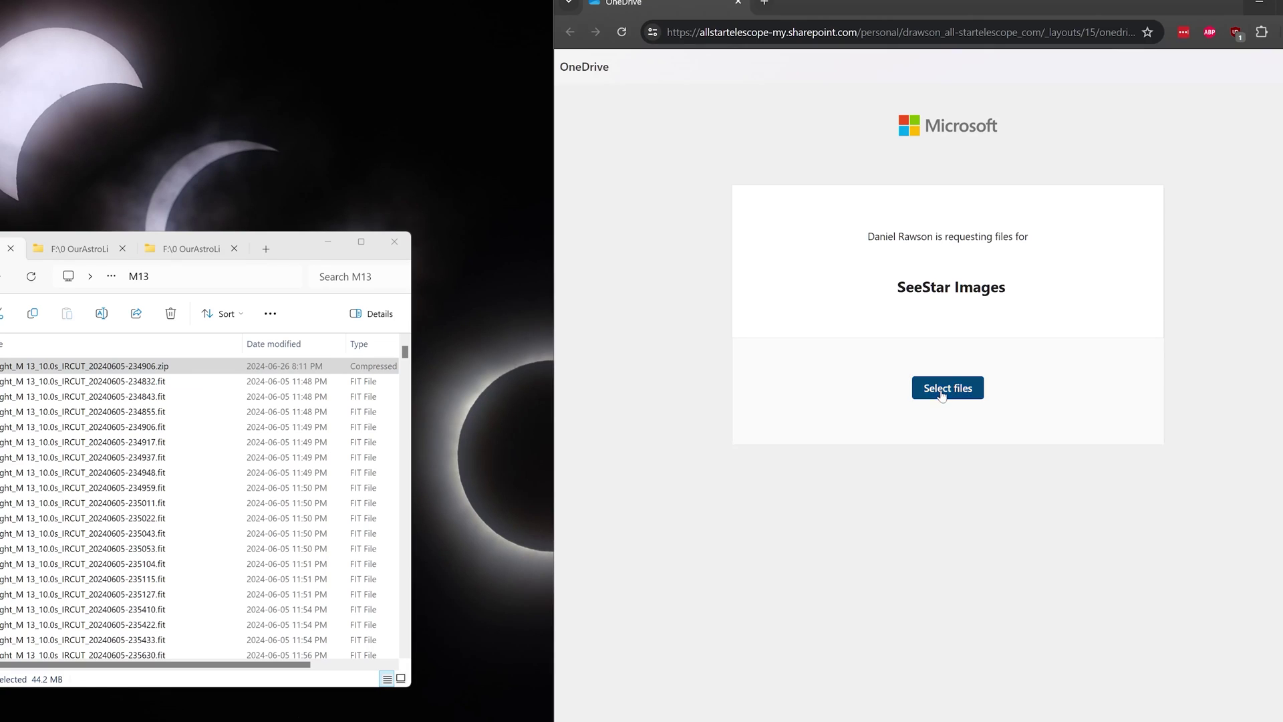
{"action": "left_click", "coordinate": [573, 144]}
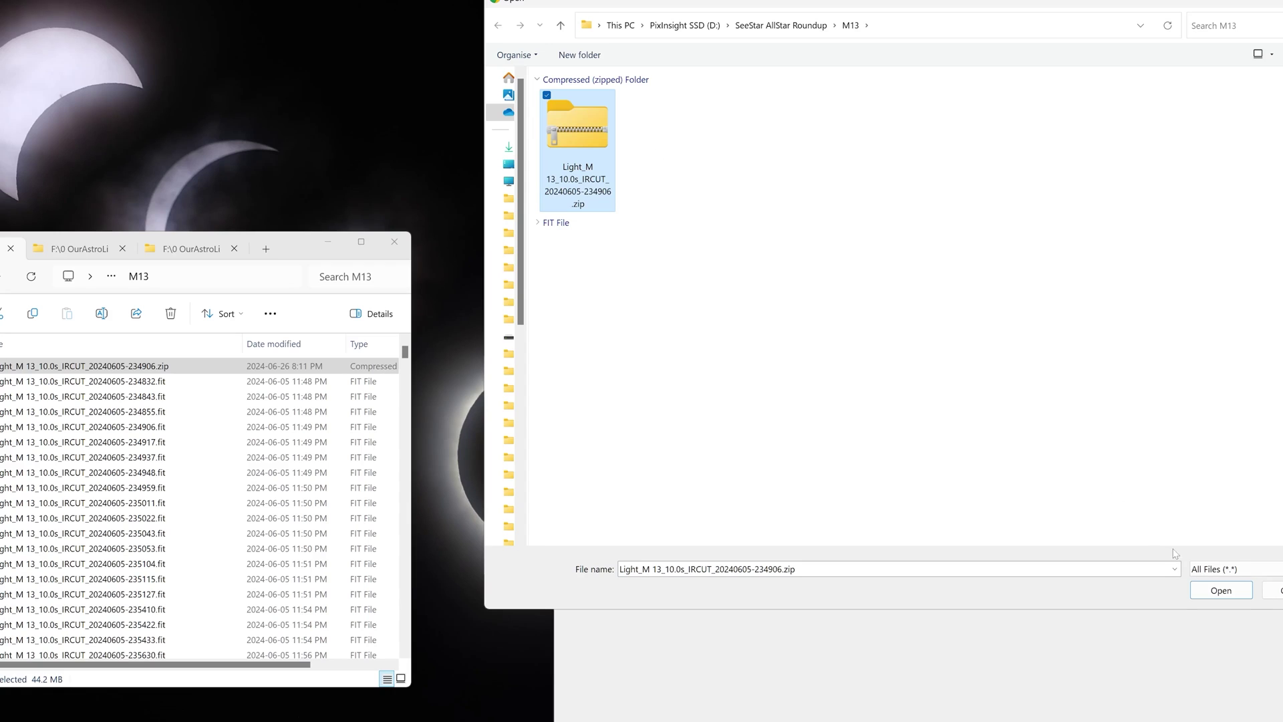
{"action": "left_click", "coordinate": [1214, 590]}
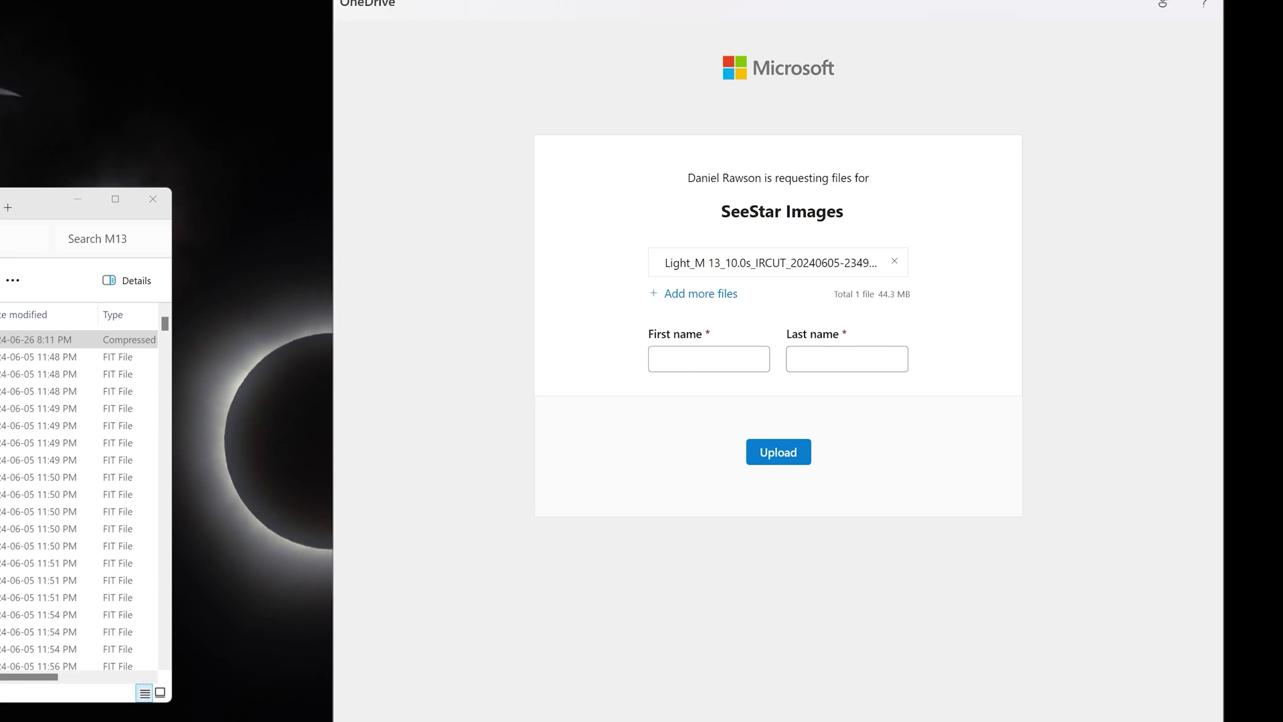
Fill in the uploader's first and last name and upload the archive
{"action": "left_click", "coordinate": [875, 383]}
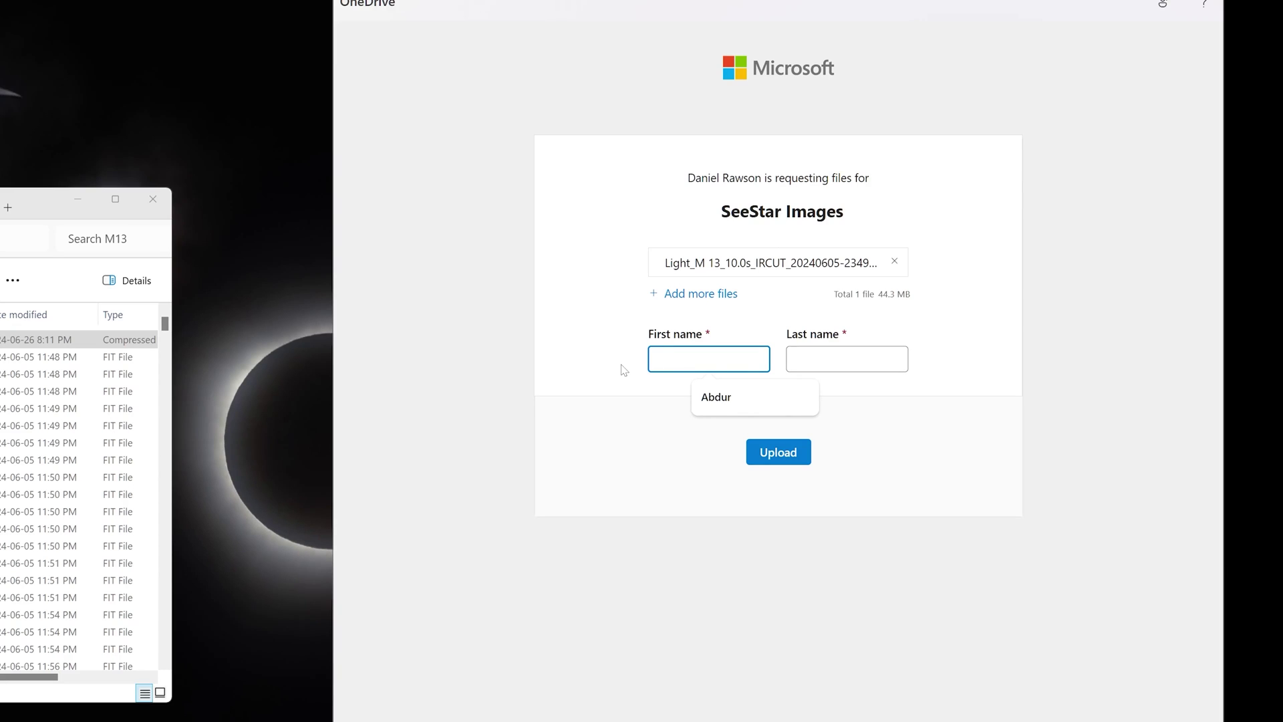
{"action": "type", "text": "Abdur"}
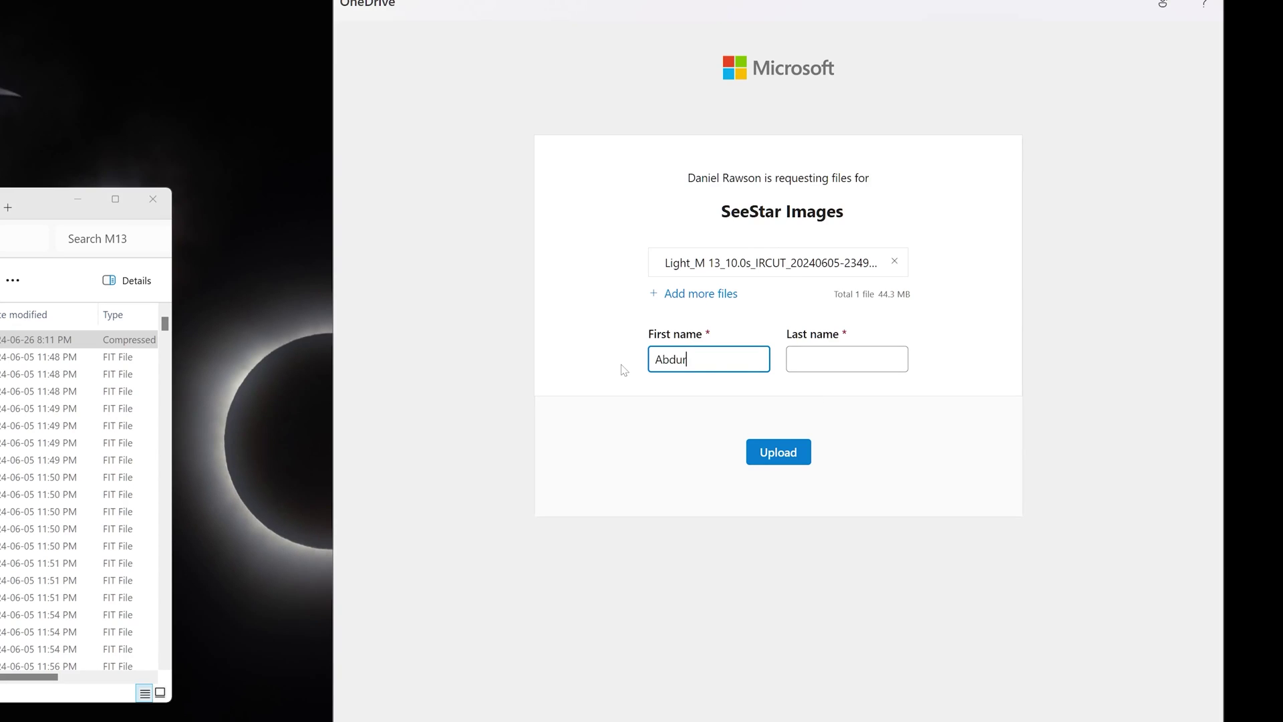
{"action": "key", "text": "Tab"}
{"action": "type", "text": "Test"}
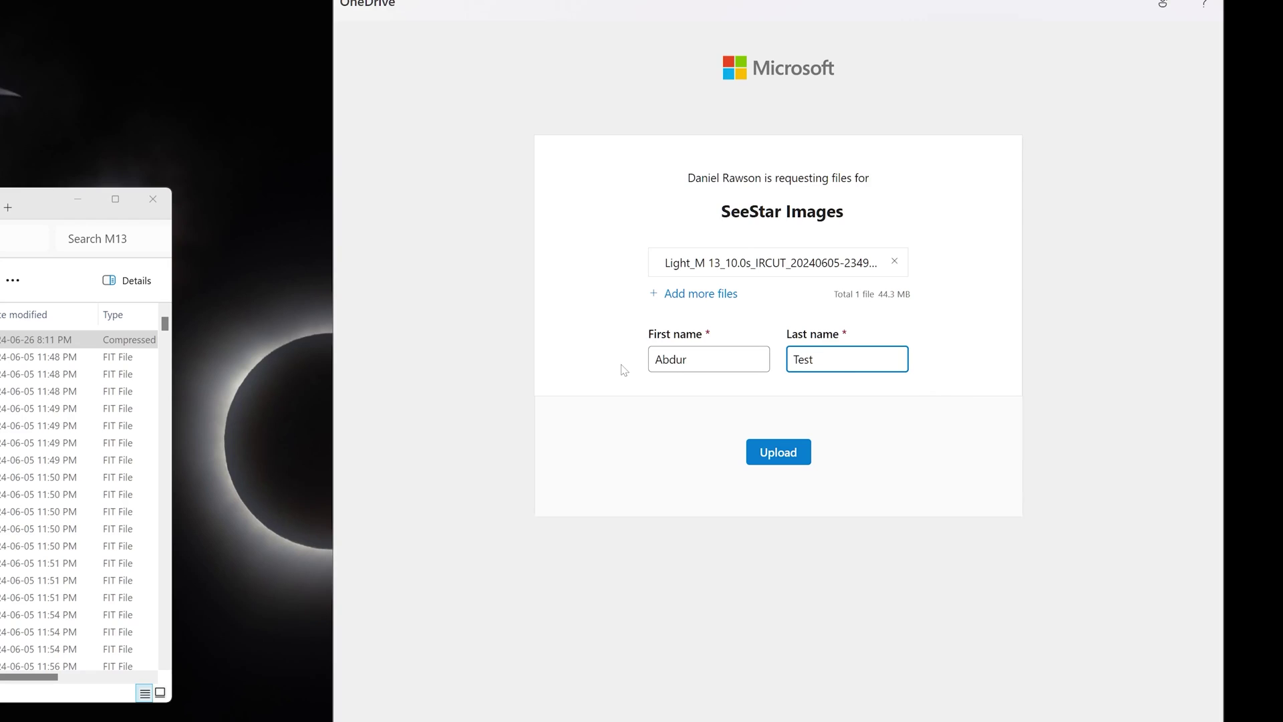
{"action": "left_click", "coordinate": [623, 370]}
{"action": "left_click", "coordinate": [786, 456]}
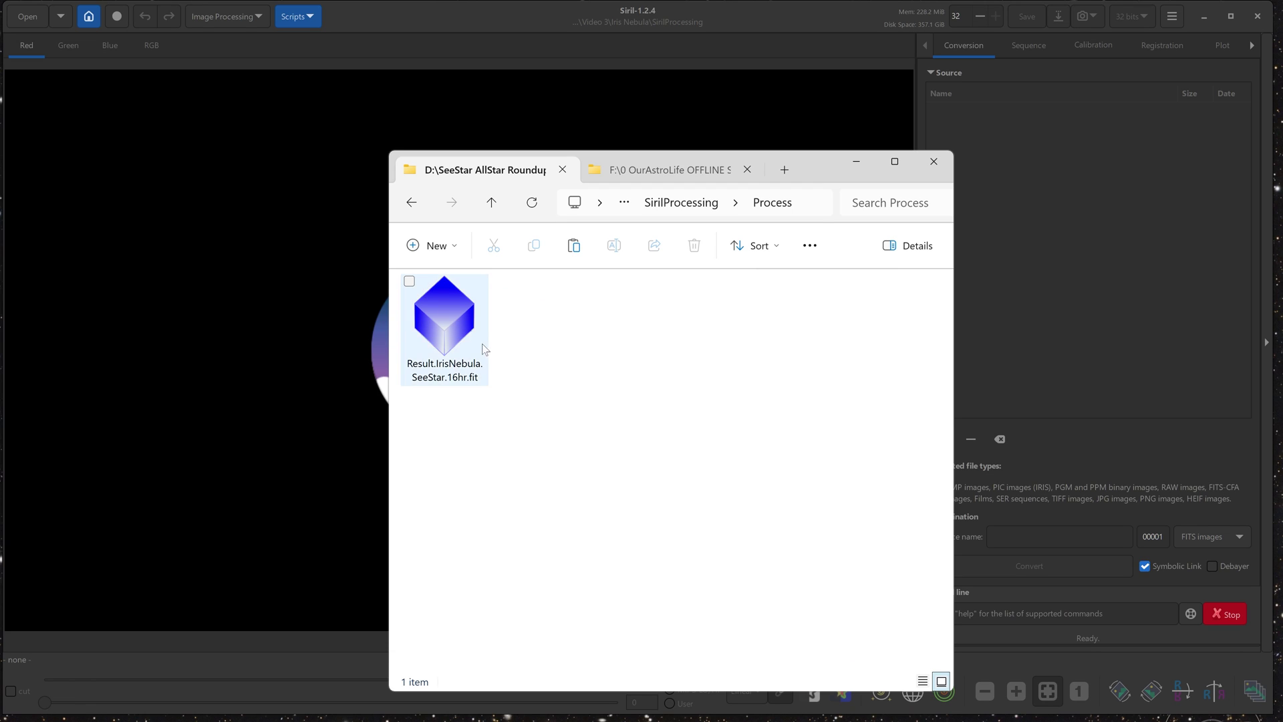
Drag Result.IrisNebula.SeeStar.16hr.fit from the Process folder into Siril's image window
{"action": "left_click", "coordinate": [433, 322]}
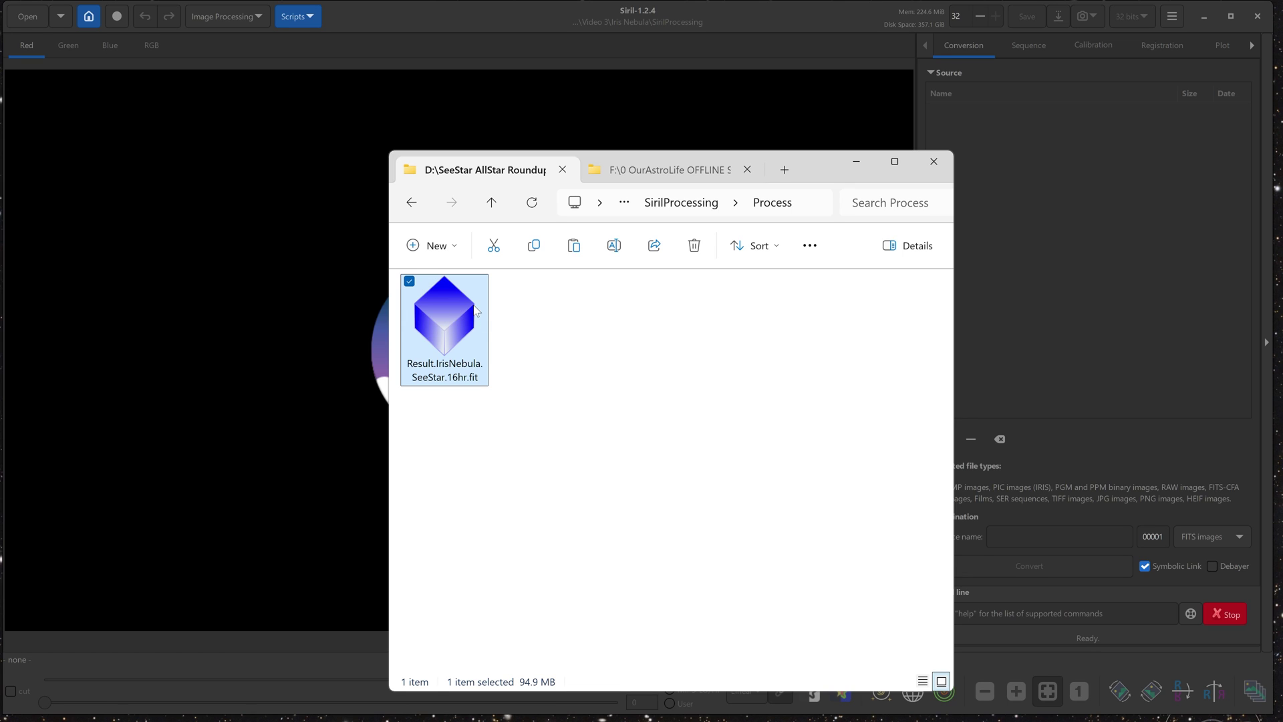
{"action": "left_click_drag", "start_coordinate": [463, 319], "coordinate": [270, 348]}
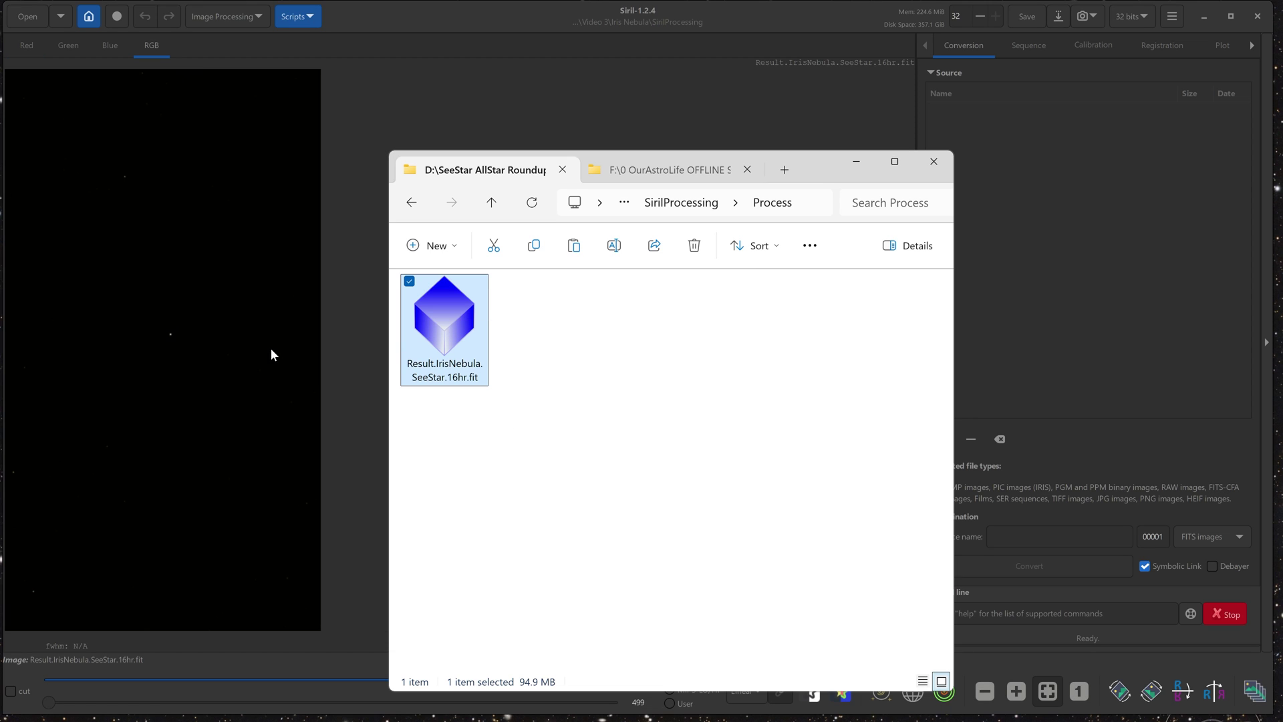
{"action": "left_click", "coordinate": [390, 12]}
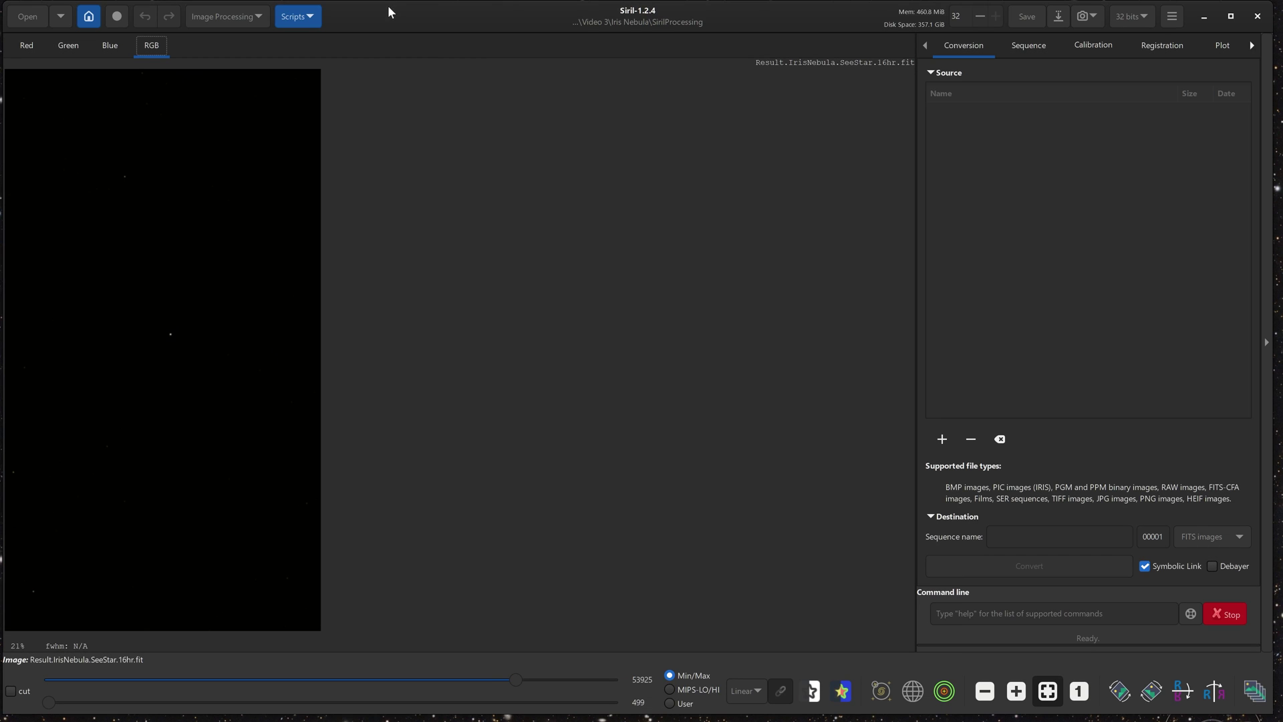
{"action": "left_click", "coordinate": [15, 17]}
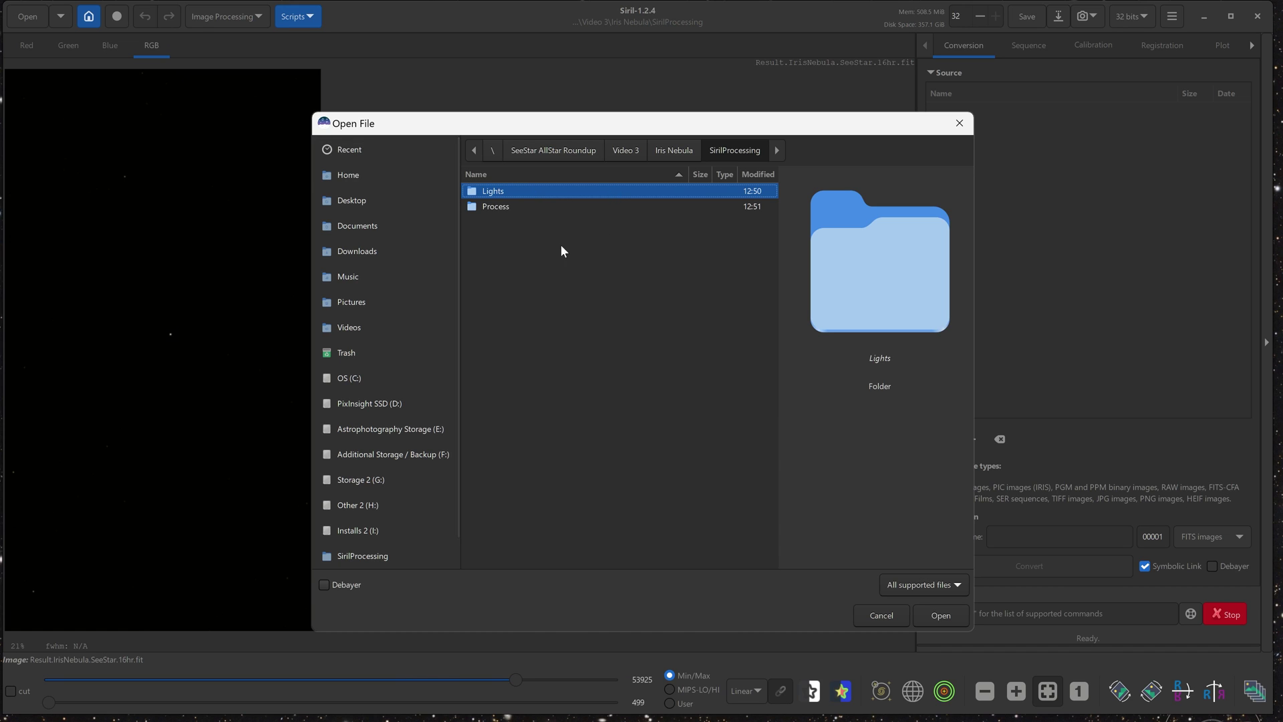
{"action": "left_click", "coordinate": [869, 609]}
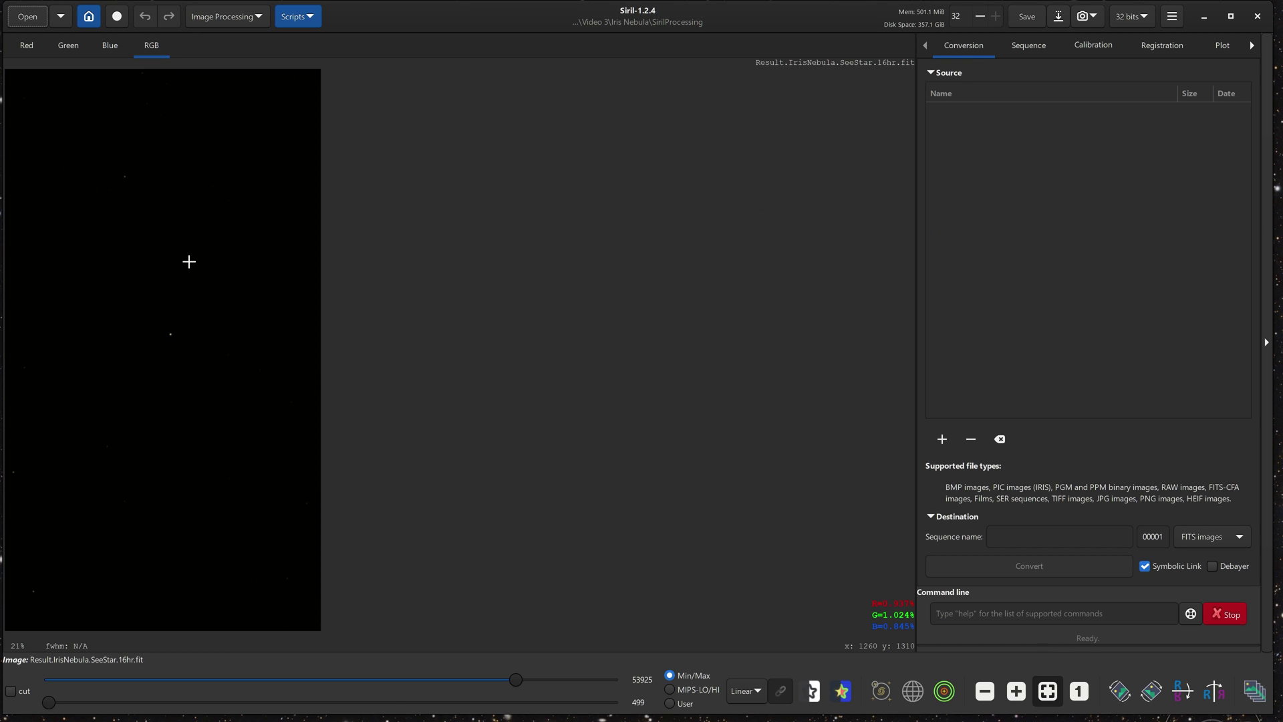
{"action": "left_click", "coordinate": [753, 691]}
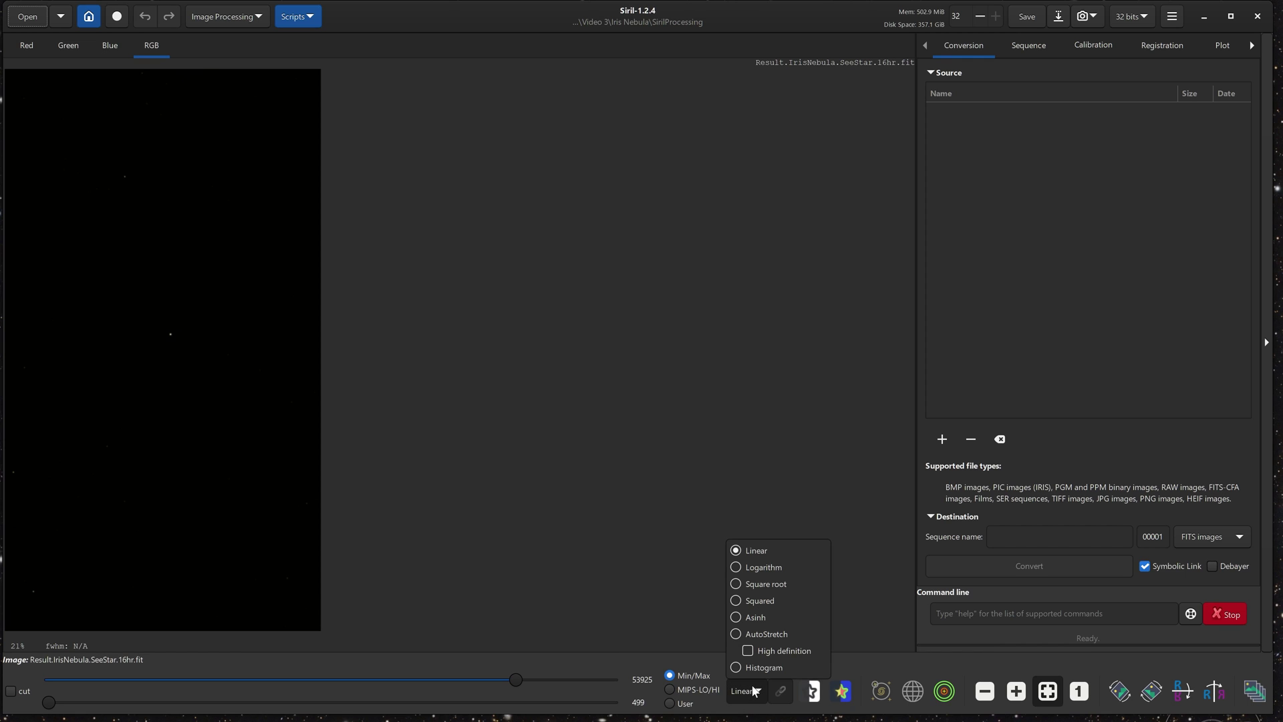
Switch the display from Linear to AutoStretch and inspect the blue channel
{"action": "left_click", "coordinate": [736, 635]}
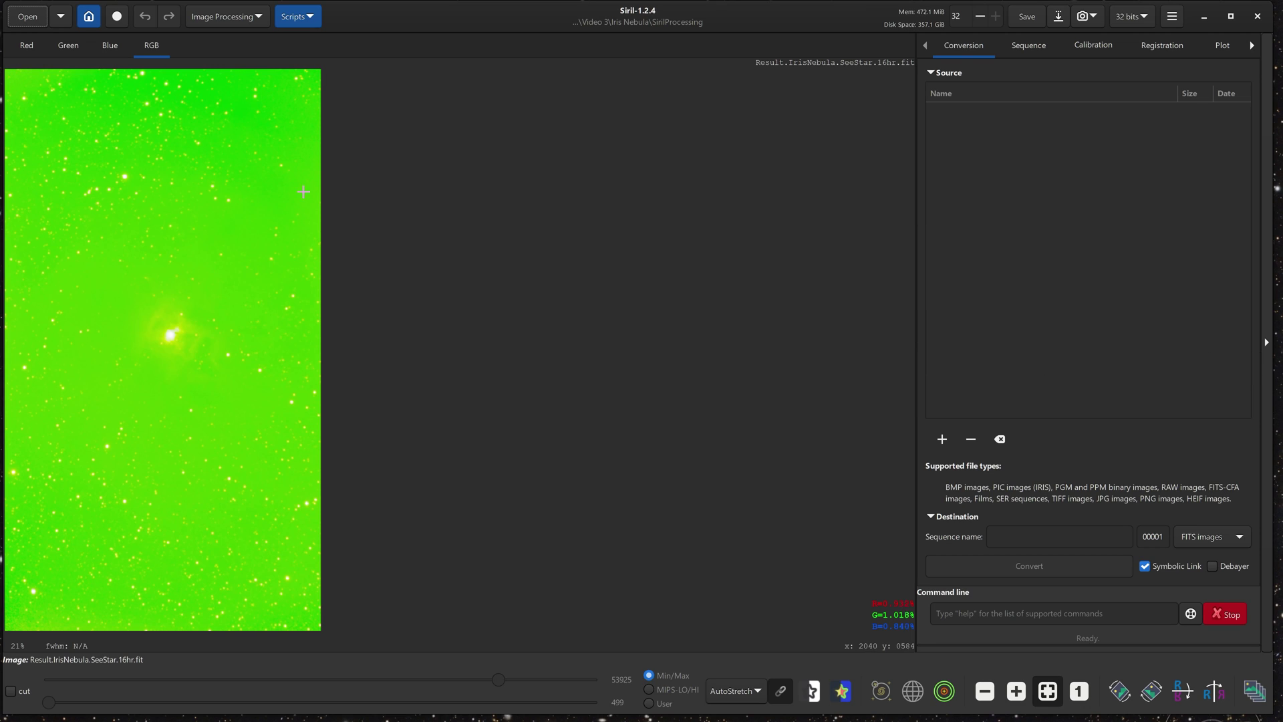
{"action": "left_click", "coordinate": [109, 46]}
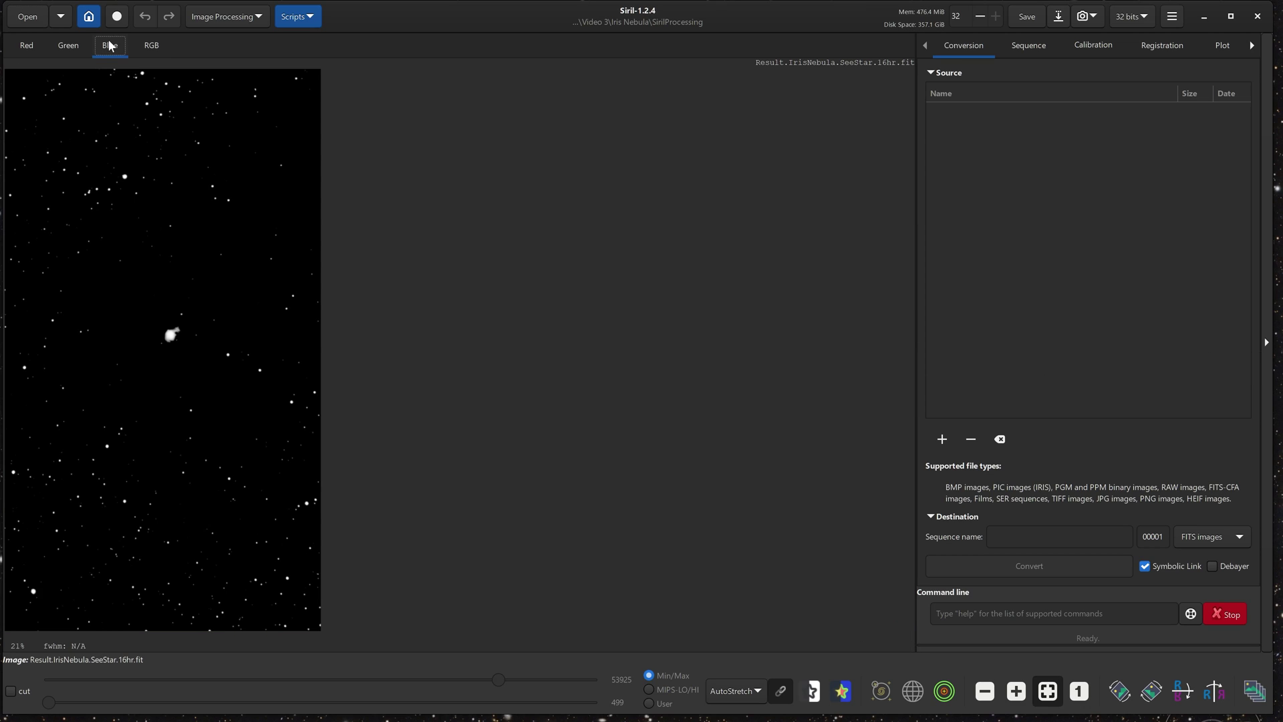
View the green and red channels and mark a selection rectangle around the nebula without cropping
{"action": "left_click", "coordinate": [58, 44]}
{"action": "left_click", "coordinate": [30, 48]}
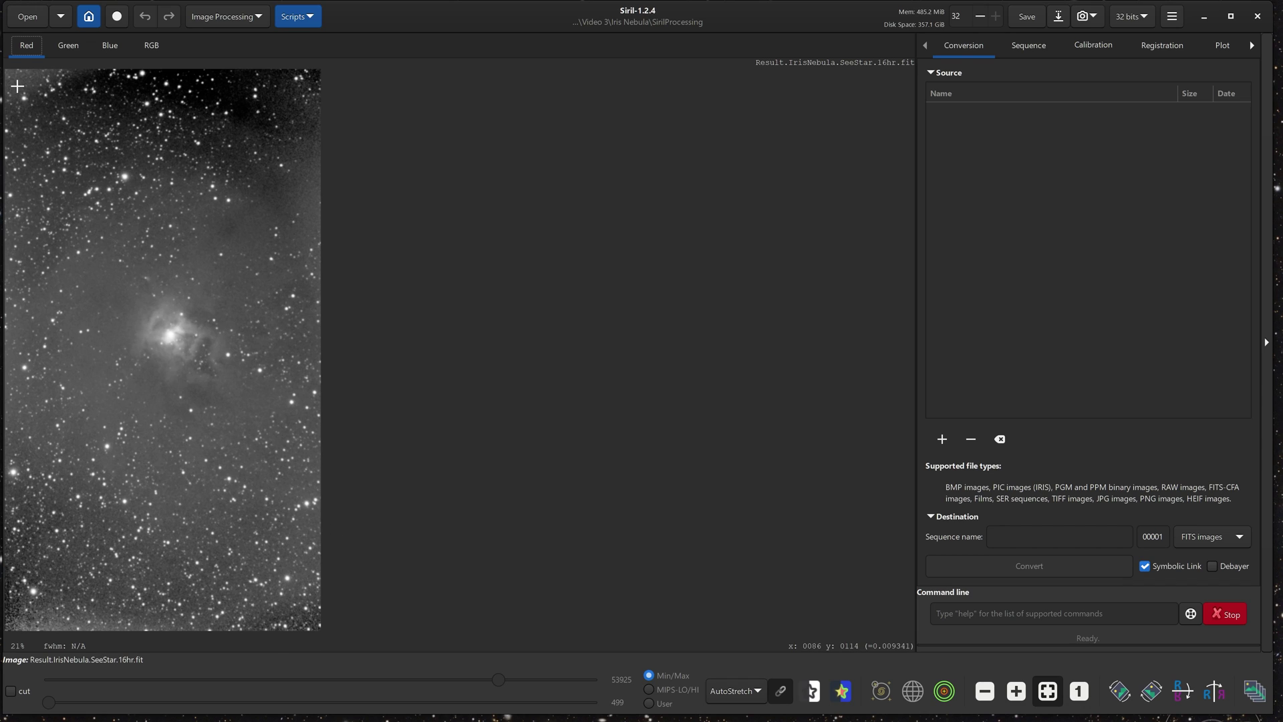
{"action": "left_click_drag", "start_coordinate": [17, 86], "coordinate": [290, 565]}
{"action": "left_click_drag", "start_coordinate": [228, 406], "coordinate": [242, 435]}
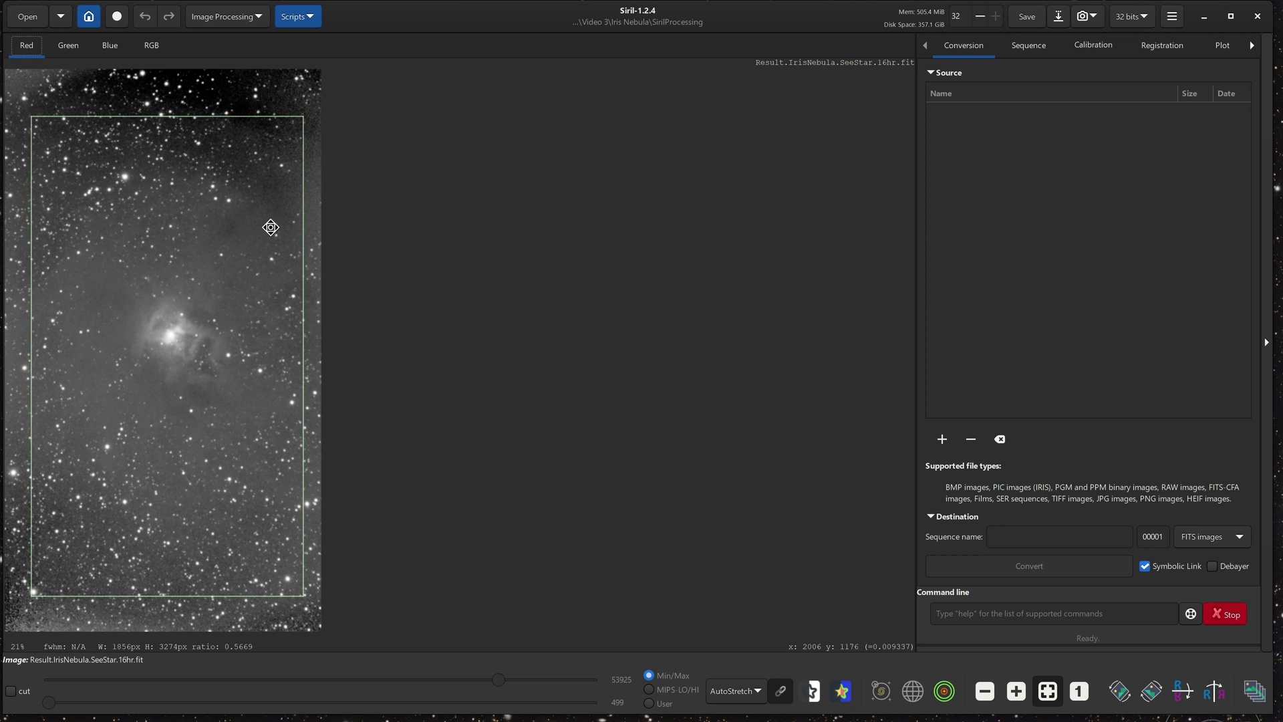
{"action": "left_click_drag", "start_coordinate": [159, 312], "coordinate": [178, 338]}
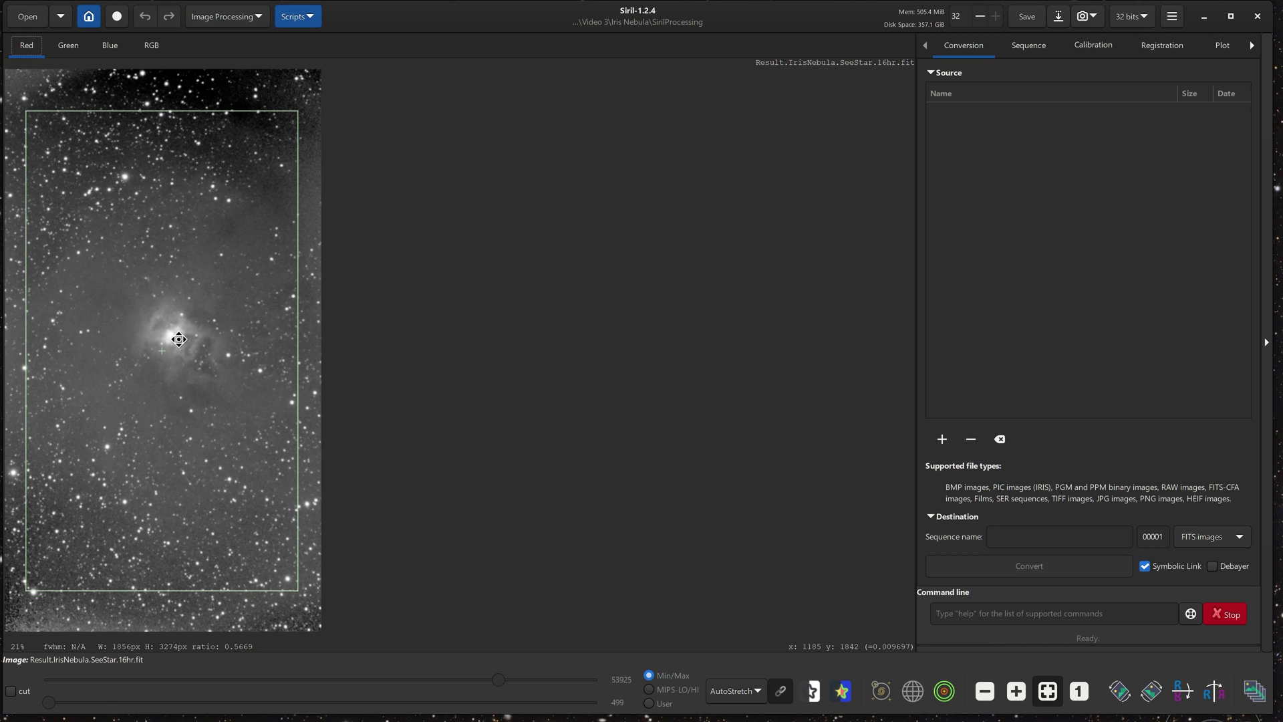
{"action": "right_click", "coordinate": [182, 295]}
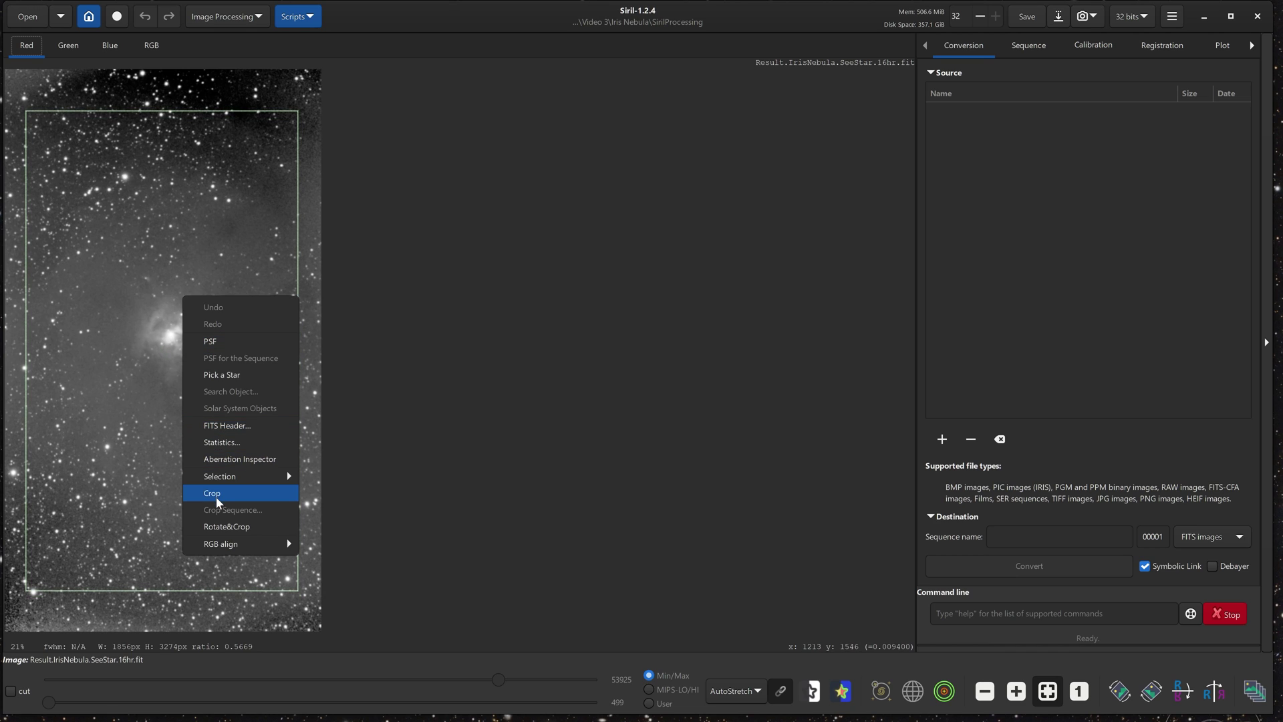
{"action": "left_click", "coordinate": [195, 206]}
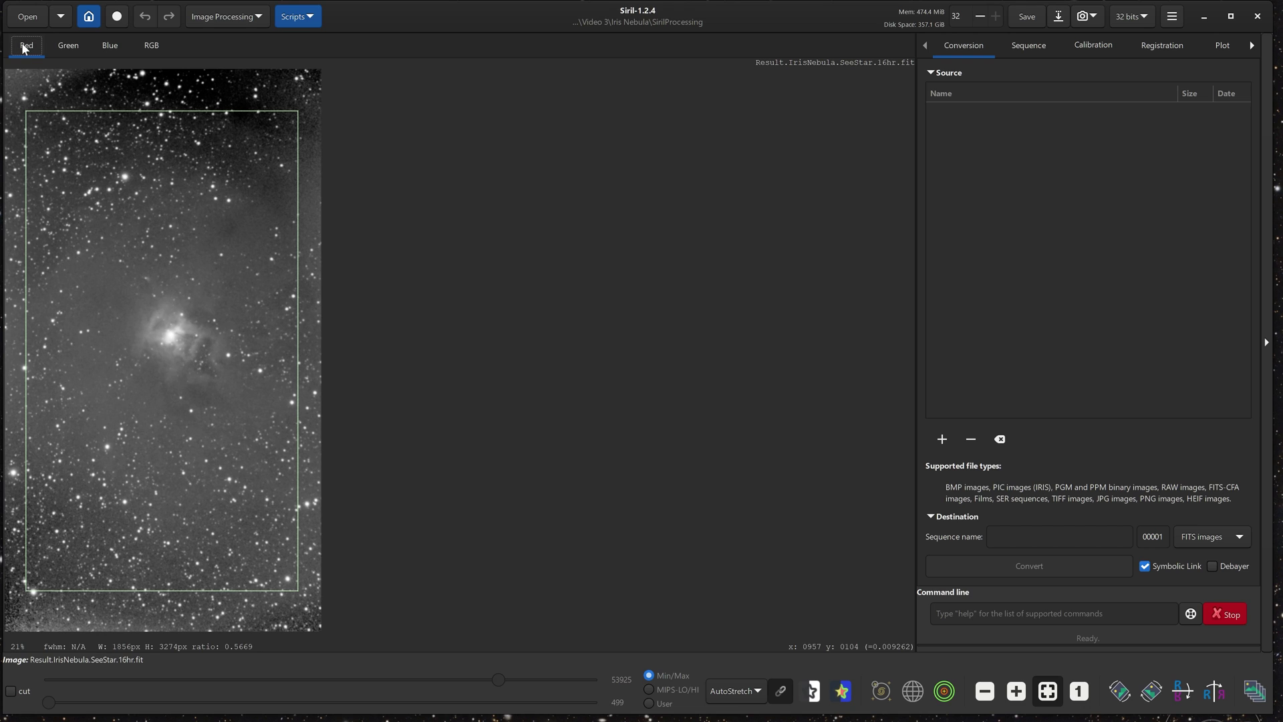
Cycle through the colour channels, clear the selection, and return to the RGB composite
{"action": "left_click", "coordinate": [63, 43]}
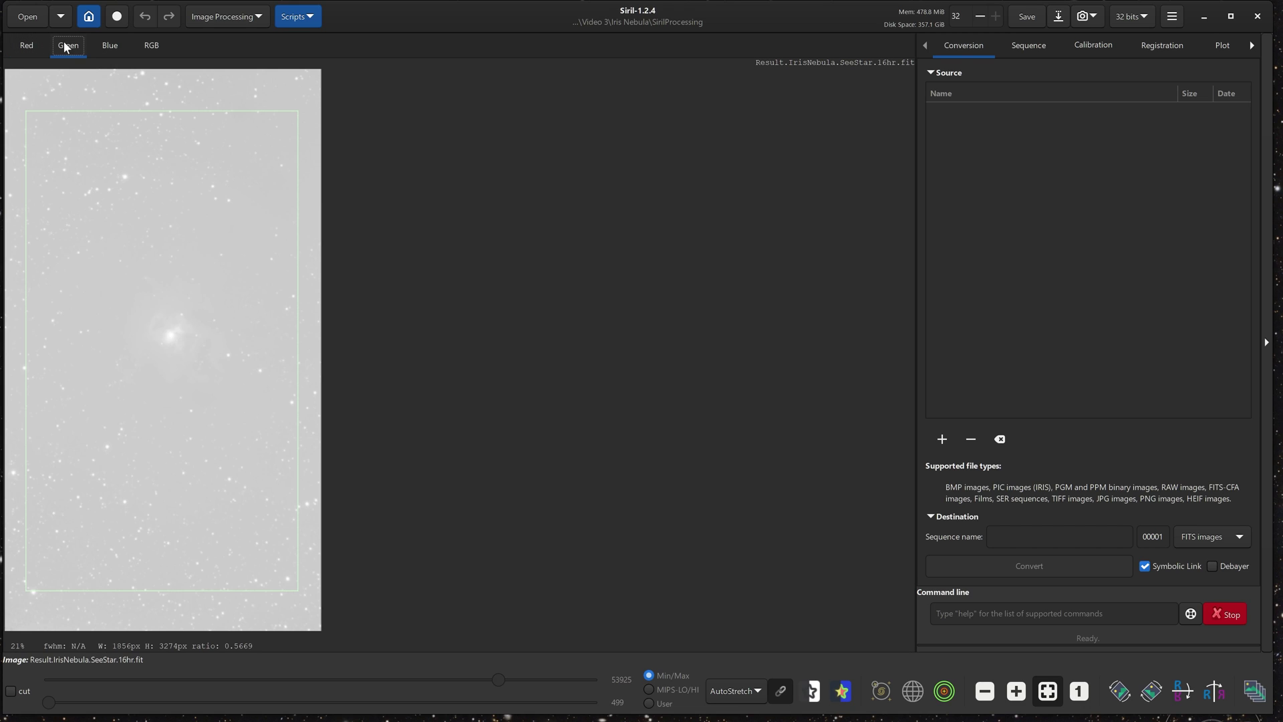
{"action": "left_click", "coordinate": [104, 45]}
{"action": "left_click", "coordinate": [77, 49]}
{"action": "left_click", "coordinate": [42, 46]}
{"action": "left_click", "coordinate": [153, 46]}
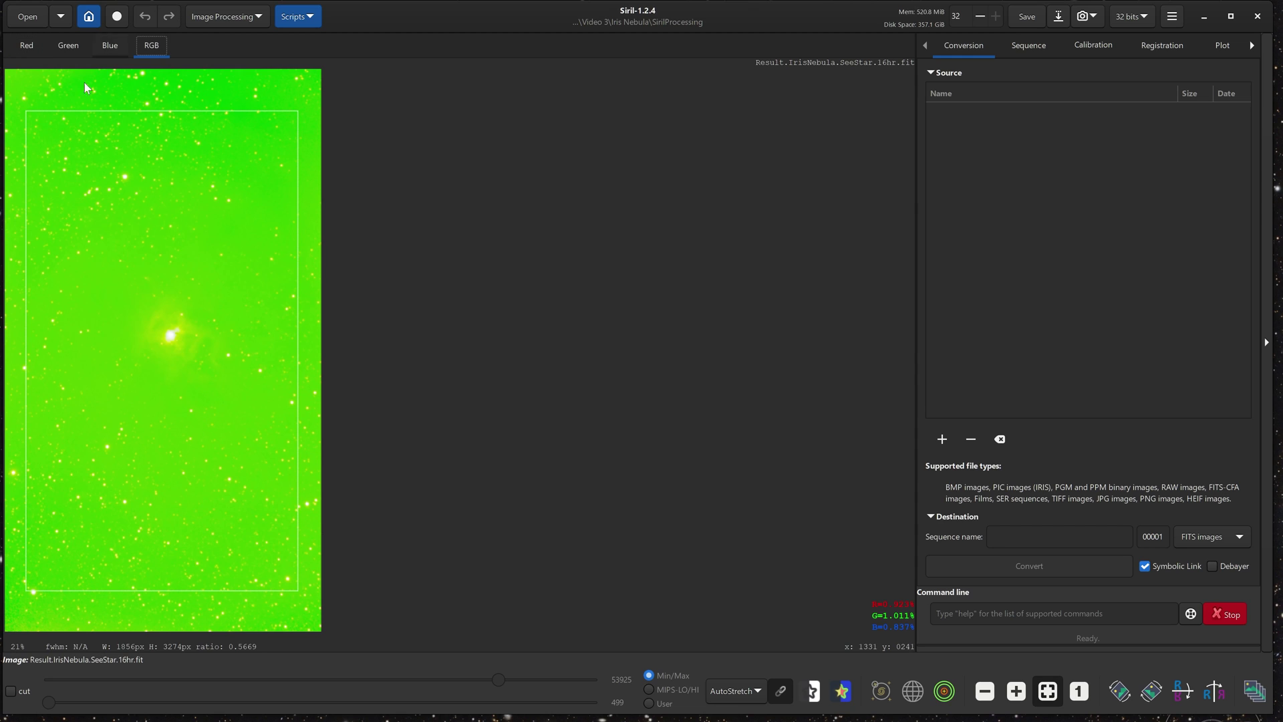
{"action": "left_click", "coordinate": [25, 46]}
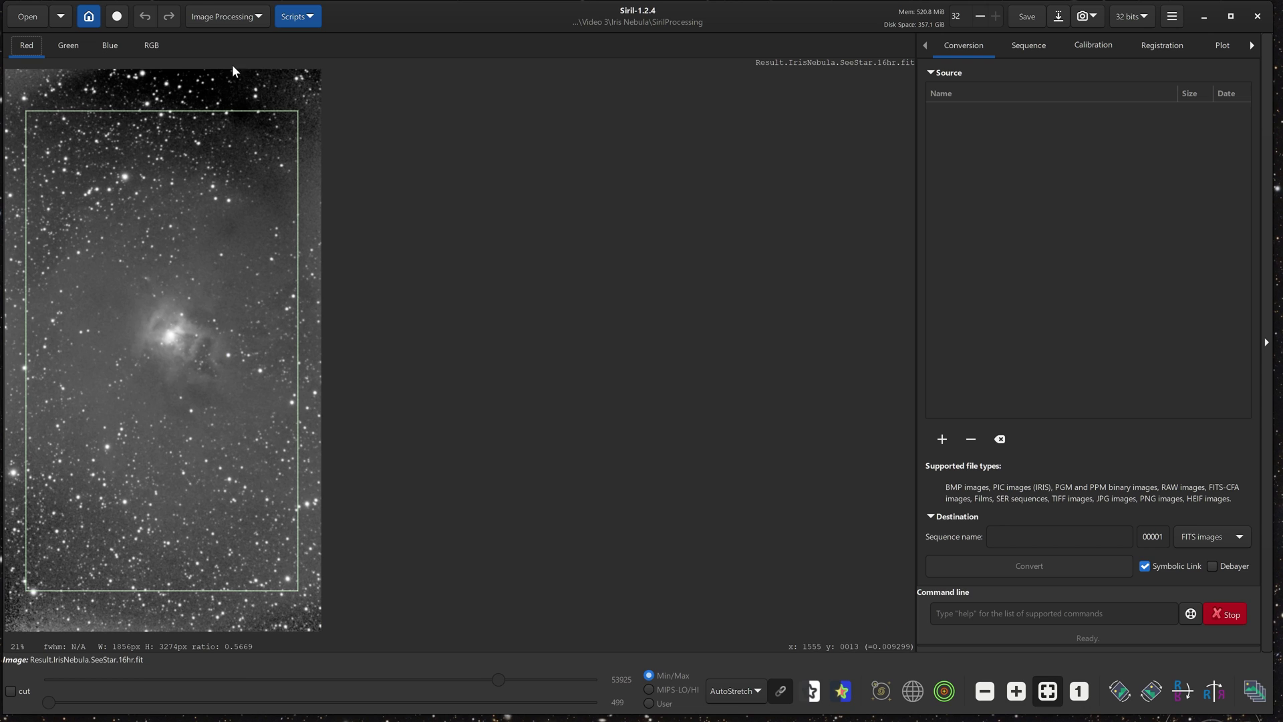
{"action": "left_click", "coordinate": [223, 91]}
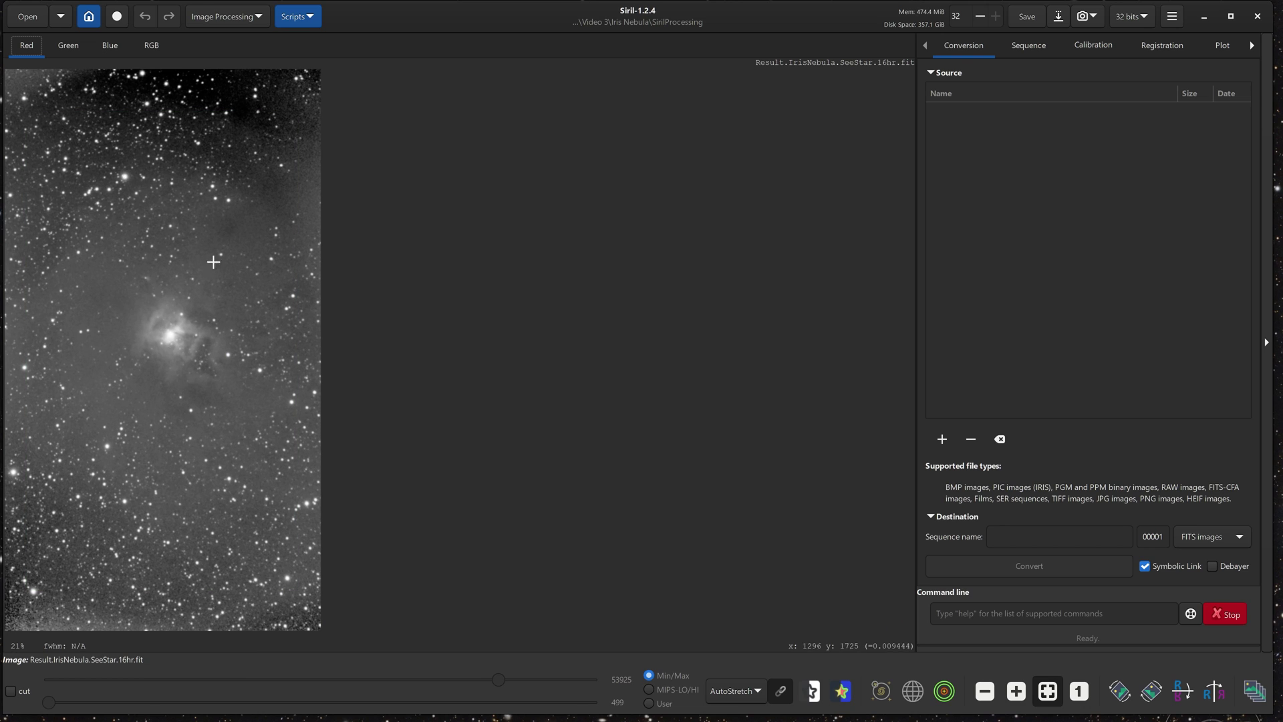
{"action": "left_click", "coordinate": [158, 45]}
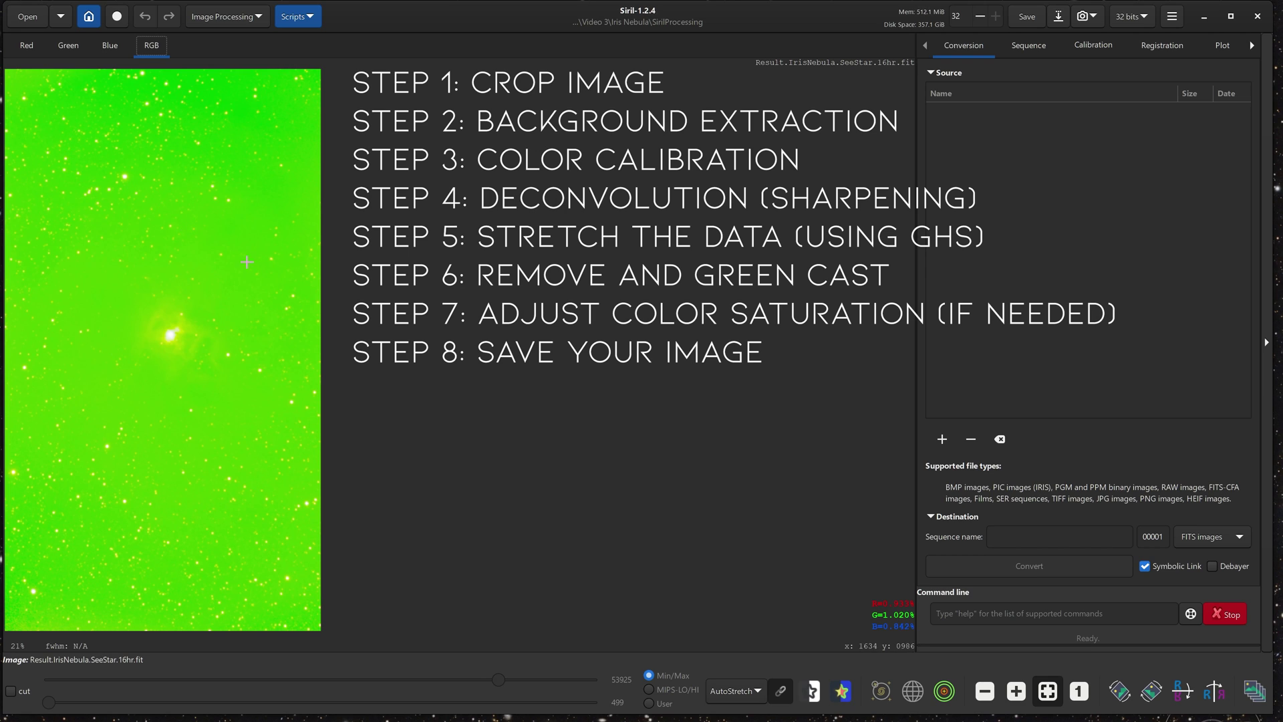
Open Background Extraction from the Image Processing menu
{"action": "left_click", "coordinate": [222, 18]}
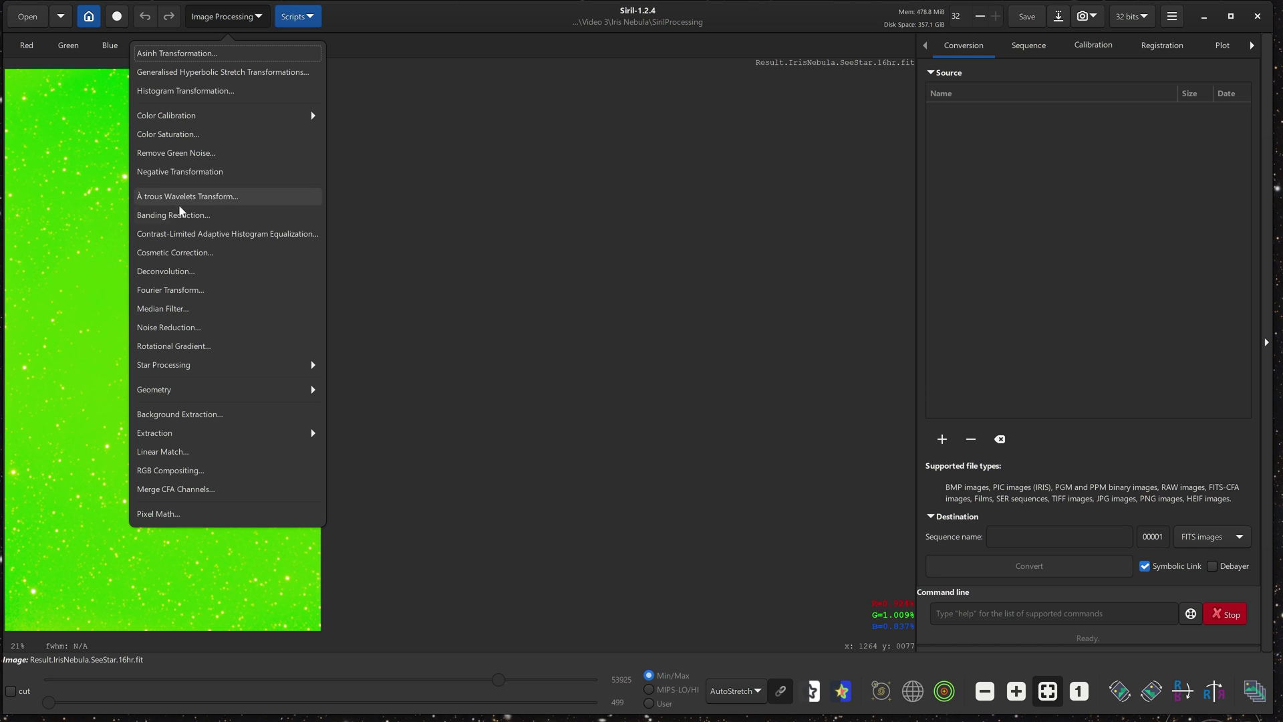
{"action": "left_click", "coordinate": [174, 415]}
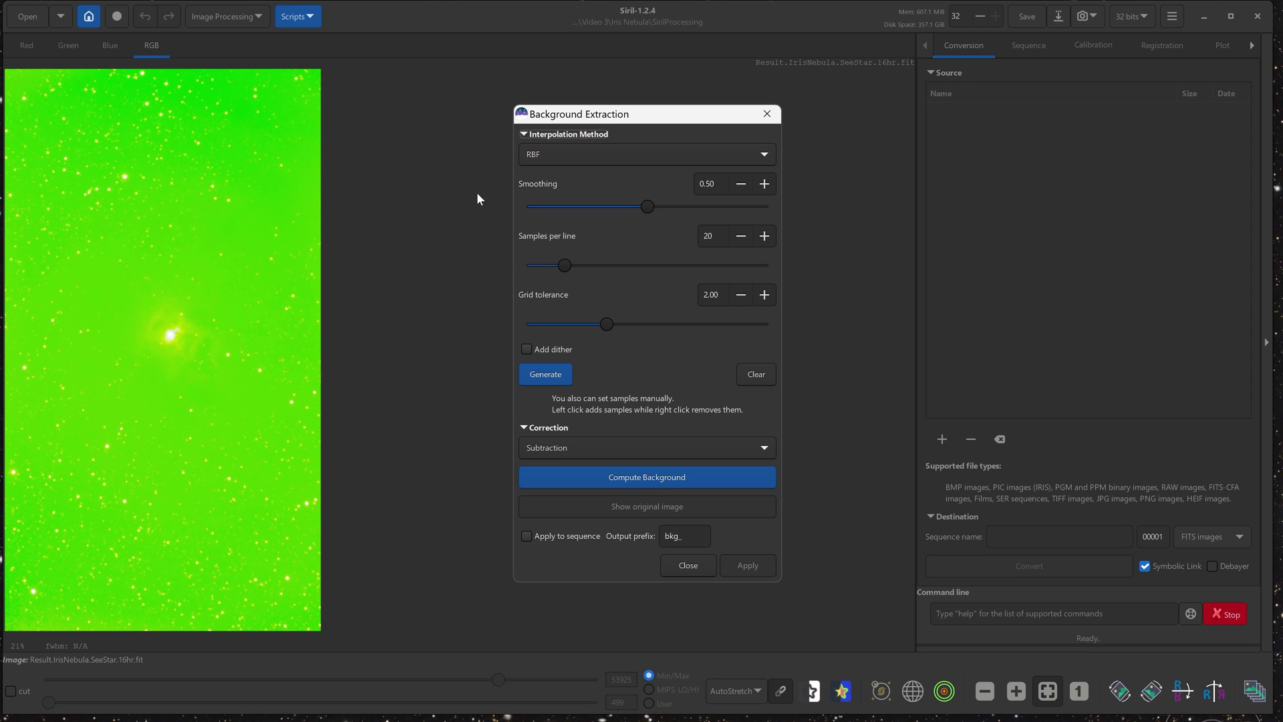
Generate background samples at 24 per line with grid tolerance 0.91
{"action": "left_click", "coordinate": [551, 376]}
{"action": "left_click_drag", "start_coordinate": [563, 264], "coordinate": [542, 275]}
{"action": "left_click", "coordinate": [534, 375]}
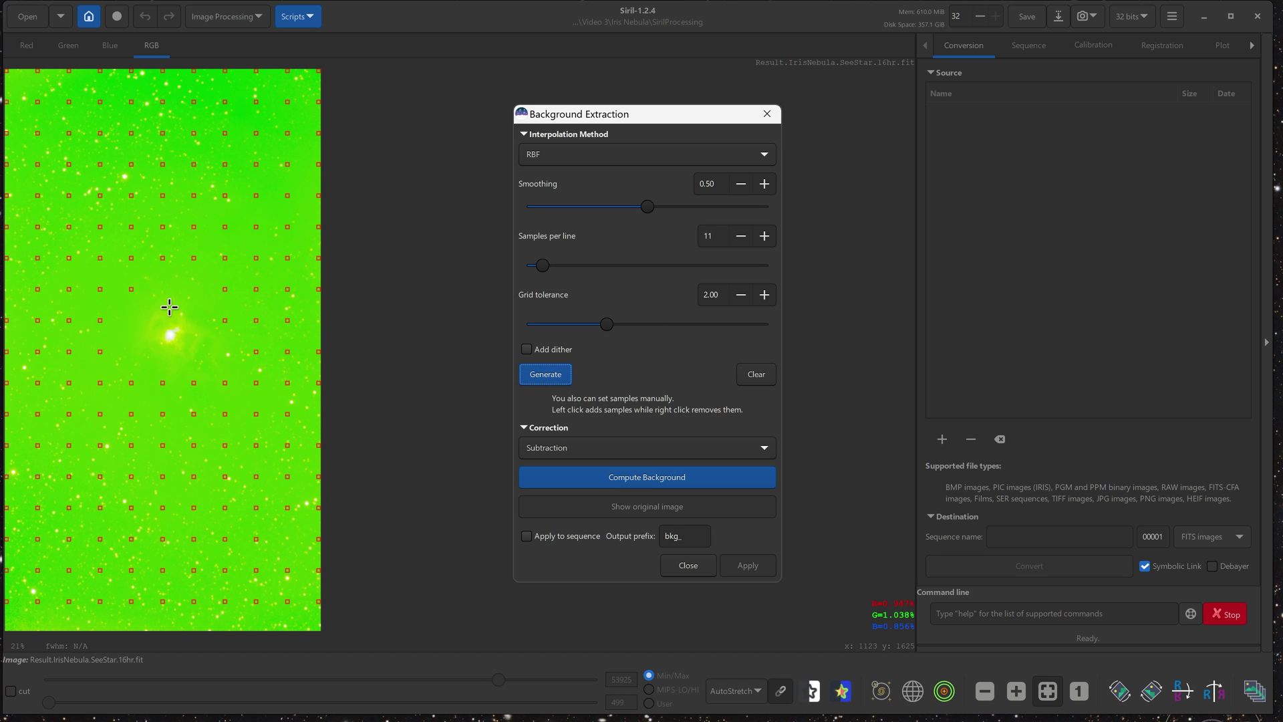
{"action": "left_click", "coordinate": [542, 267]}
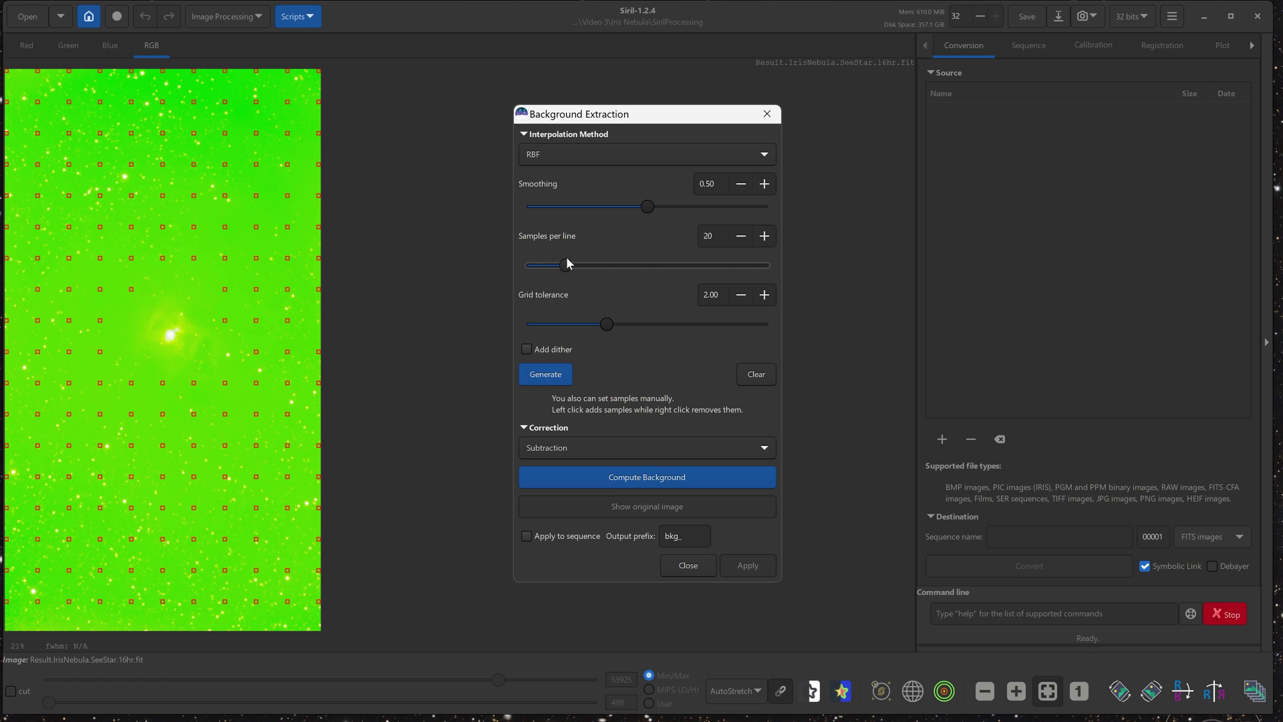
{"action": "left_click_drag", "start_coordinate": [566, 258], "coordinate": [576, 256]}
{"action": "left_click", "coordinate": [538, 379]}
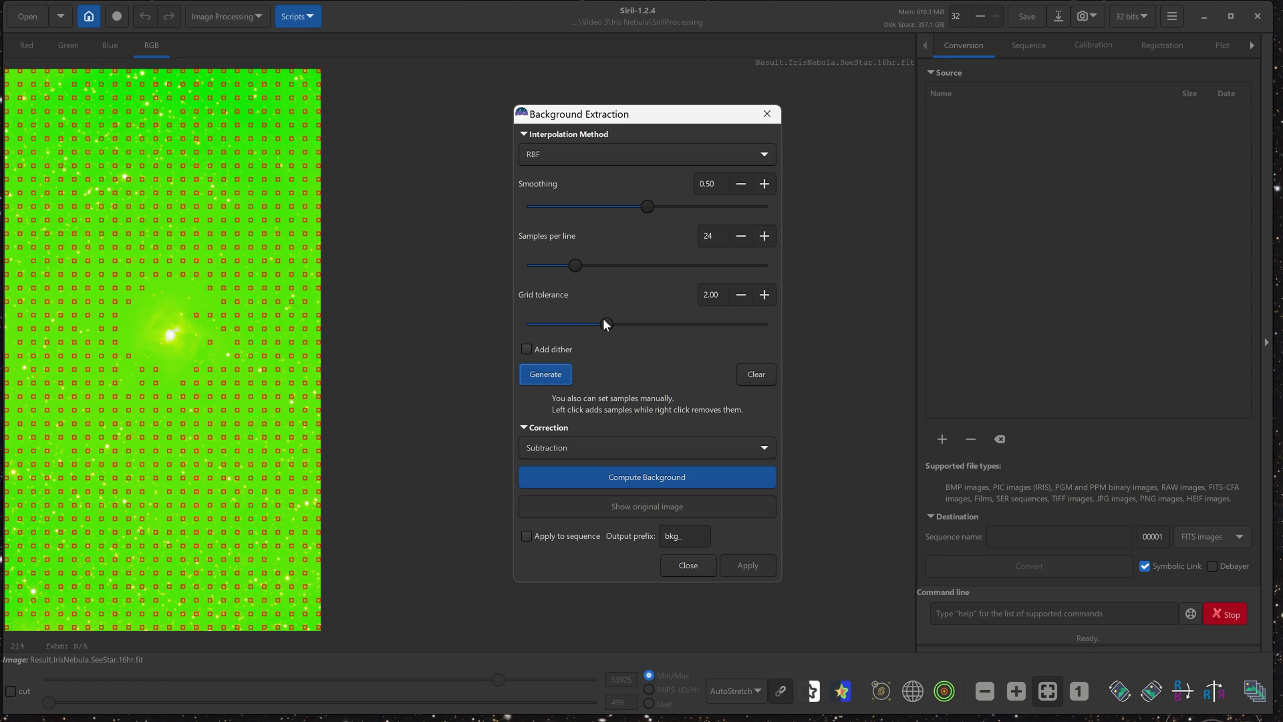
{"action": "left_click_drag", "start_coordinate": [607, 321], "coordinate": [576, 340]}
Regenerate the background samples and check their placement against the red channel
{"action": "left_click", "coordinate": [544, 376]}
{"action": "left_click", "coordinate": [24, 44]}
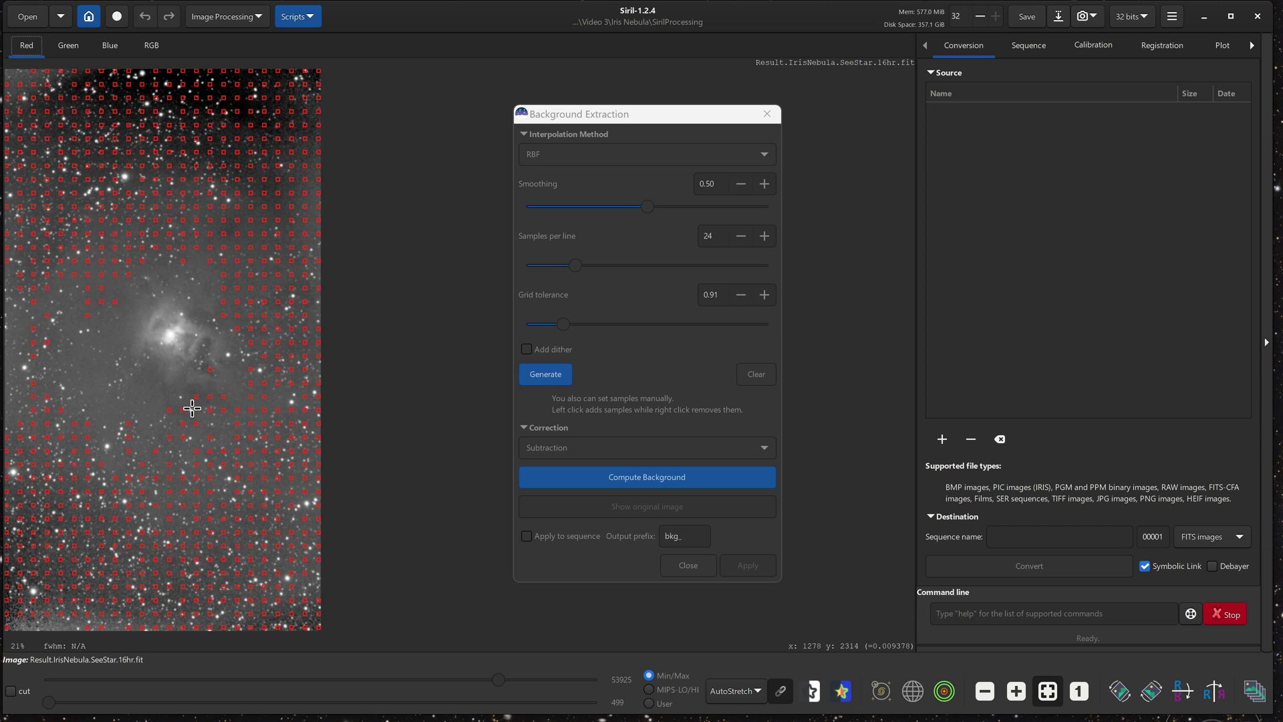
{"action": "left_click", "coordinate": [153, 48]}
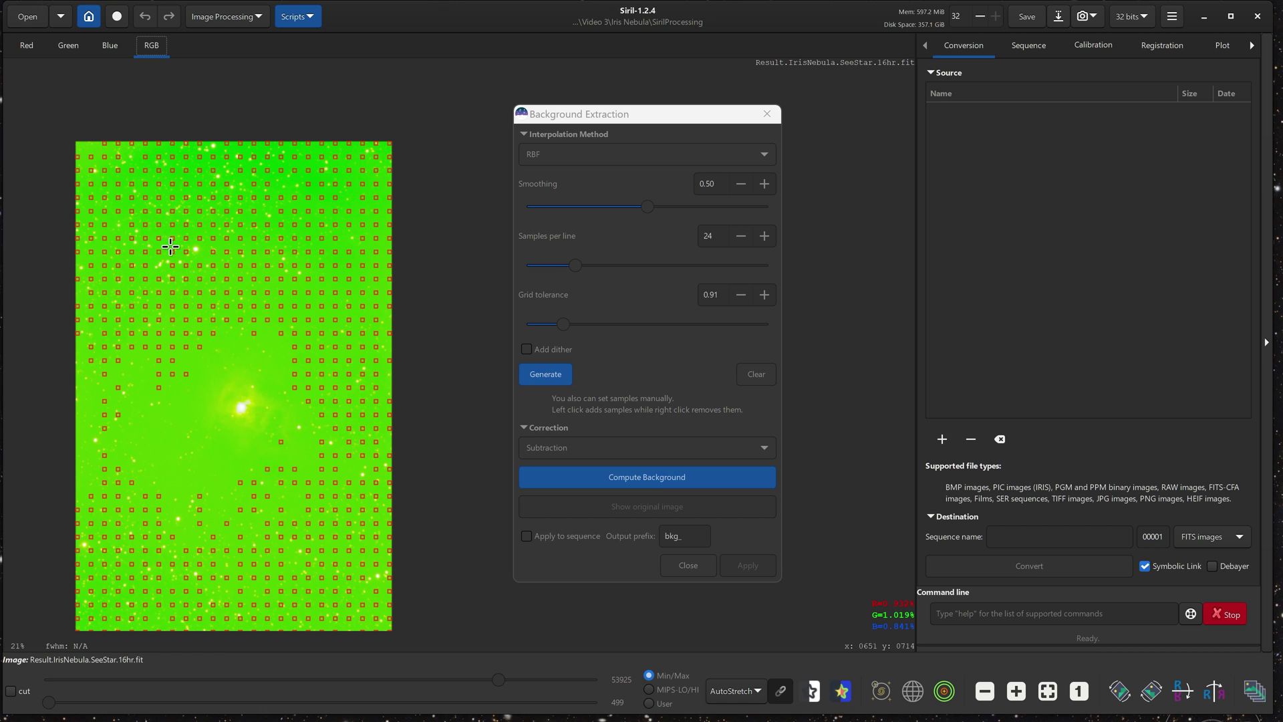
Remove a sample sitting on a star and add samples in empty lower-left sky
{"action": "scroll", "coordinate": [175, 244], "scroll_direction": "up", "scroll_amount": 2}
{"action": "scroll", "coordinate": [175, 244], "scroll_direction": "up", "scroll_amount": 2}
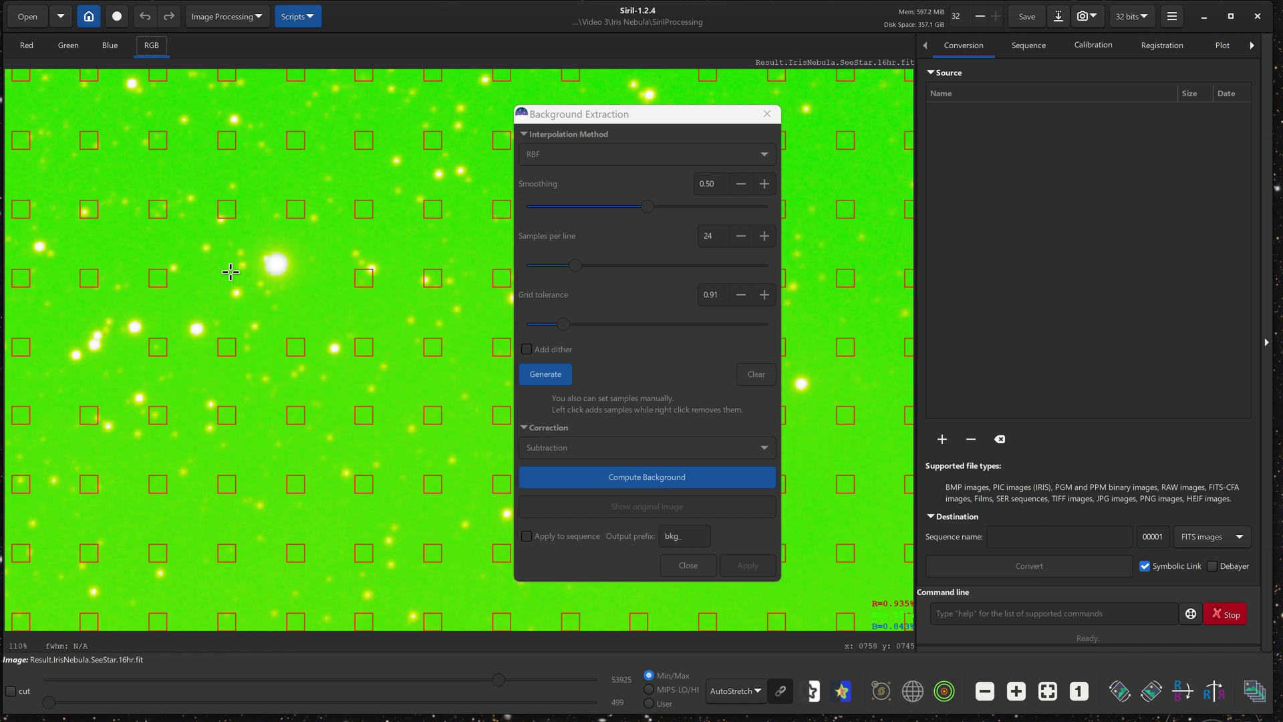
{"action": "right_click", "coordinate": [364, 275]}
{"action": "left_click", "coordinate": [400, 228]}
{"action": "scroll", "coordinate": [405, 281], "scroll_direction": "down", "scroll_amount": 3}
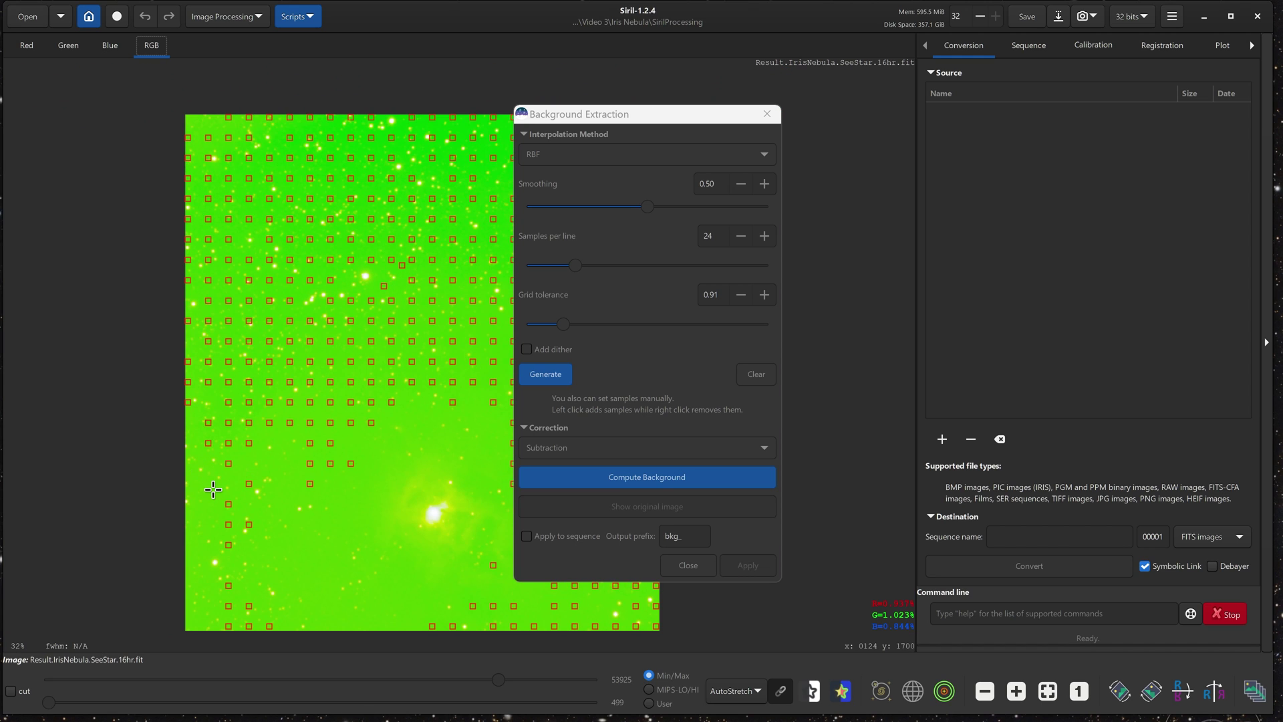
{"action": "left_click", "coordinate": [211, 491]}
{"action": "left_click", "coordinate": [211, 513]}
{"action": "left_click", "coordinate": [189, 529]}
{"action": "left_click", "coordinate": [194, 549]}
{"action": "scroll", "coordinate": [298, 508], "scroll_direction": "down", "scroll_amount": 1}
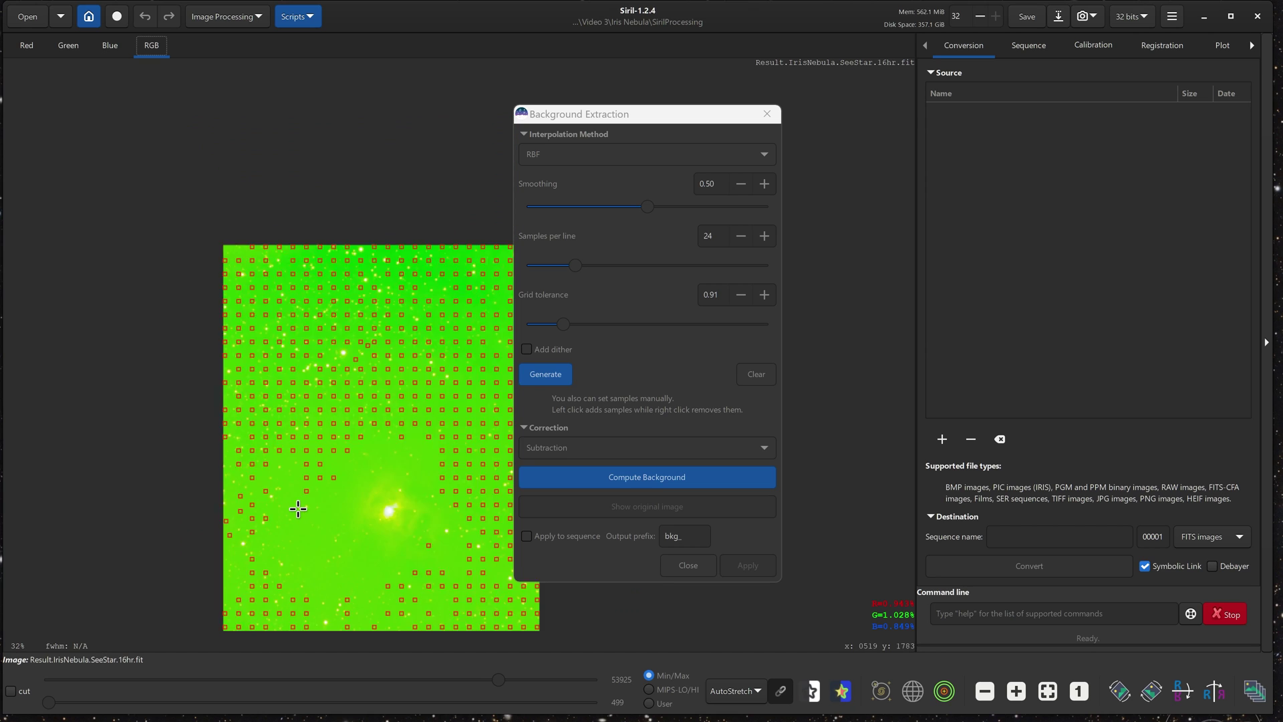
{"action": "scroll", "coordinate": [298, 507], "scroll_direction": "down", "scroll_amount": 1}
{"action": "scroll", "coordinate": [302, 534], "scroll_direction": "up", "scroll_amount": 1}
{"action": "scroll", "coordinate": [310, 533], "scroll_direction": "down", "scroll_amount": 1}
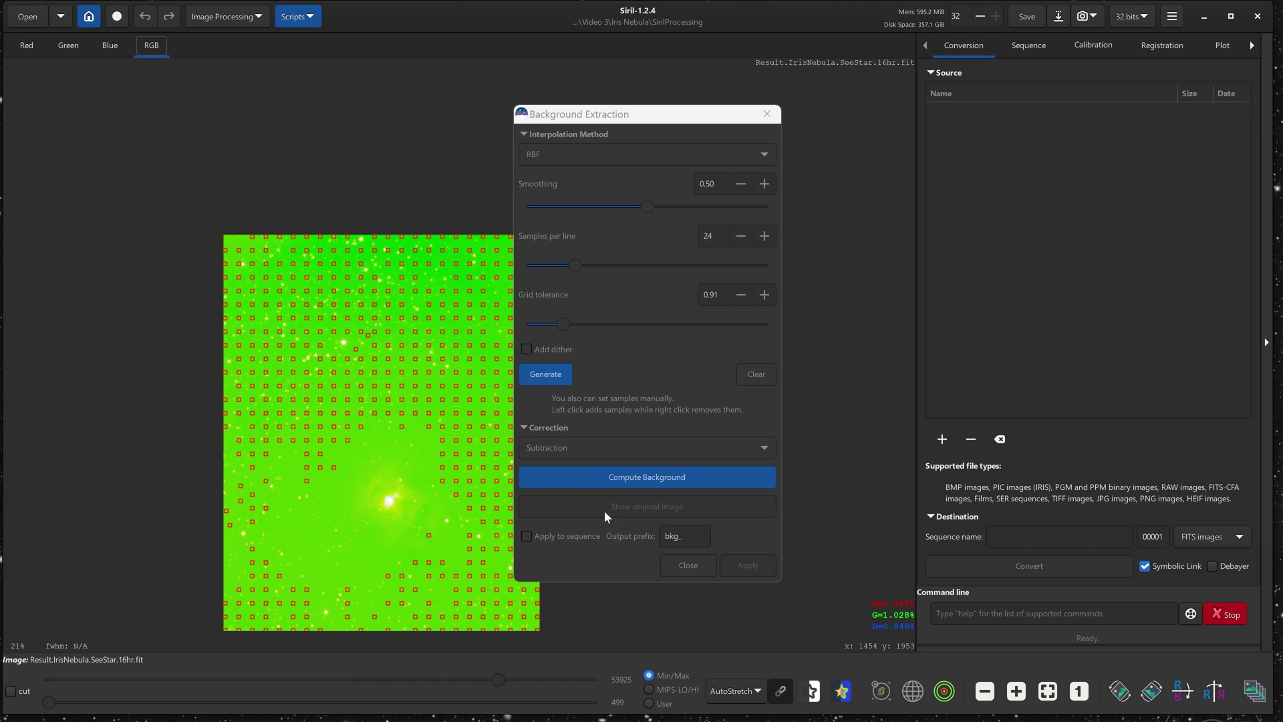
Compute the background model and apply the subtraction to the image
{"action": "left_click", "coordinate": [619, 476]}
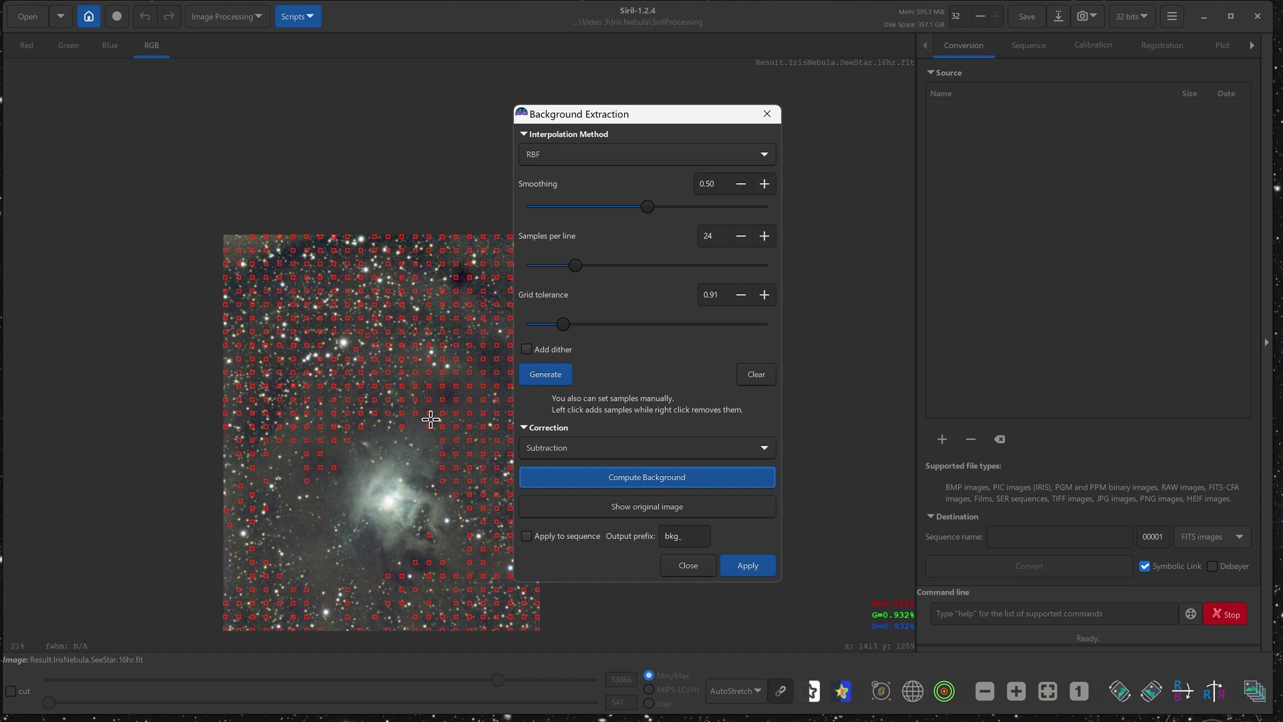
{"action": "scroll", "coordinate": [430, 421], "scroll_direction": "down", "scroll_amount": 1}
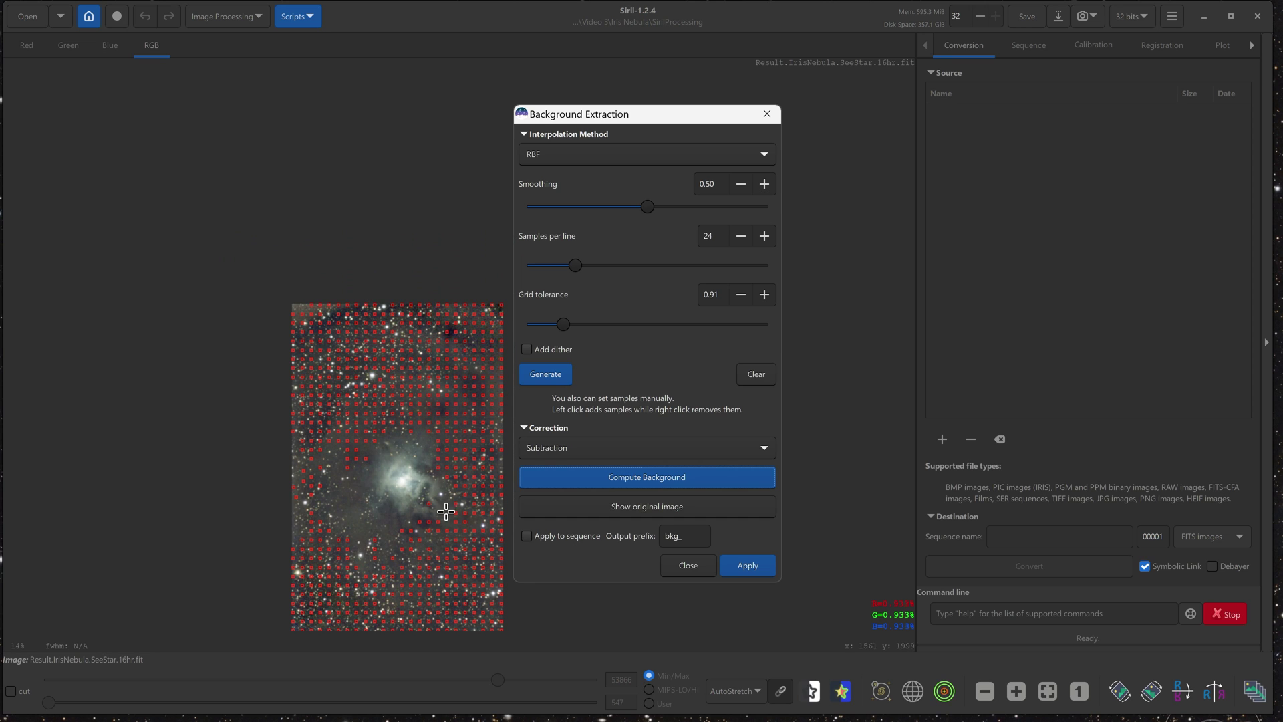
{"action": "scroll", "coordinate": [447, 550], "scroll_direction": "up", "scroll_amount": 1}
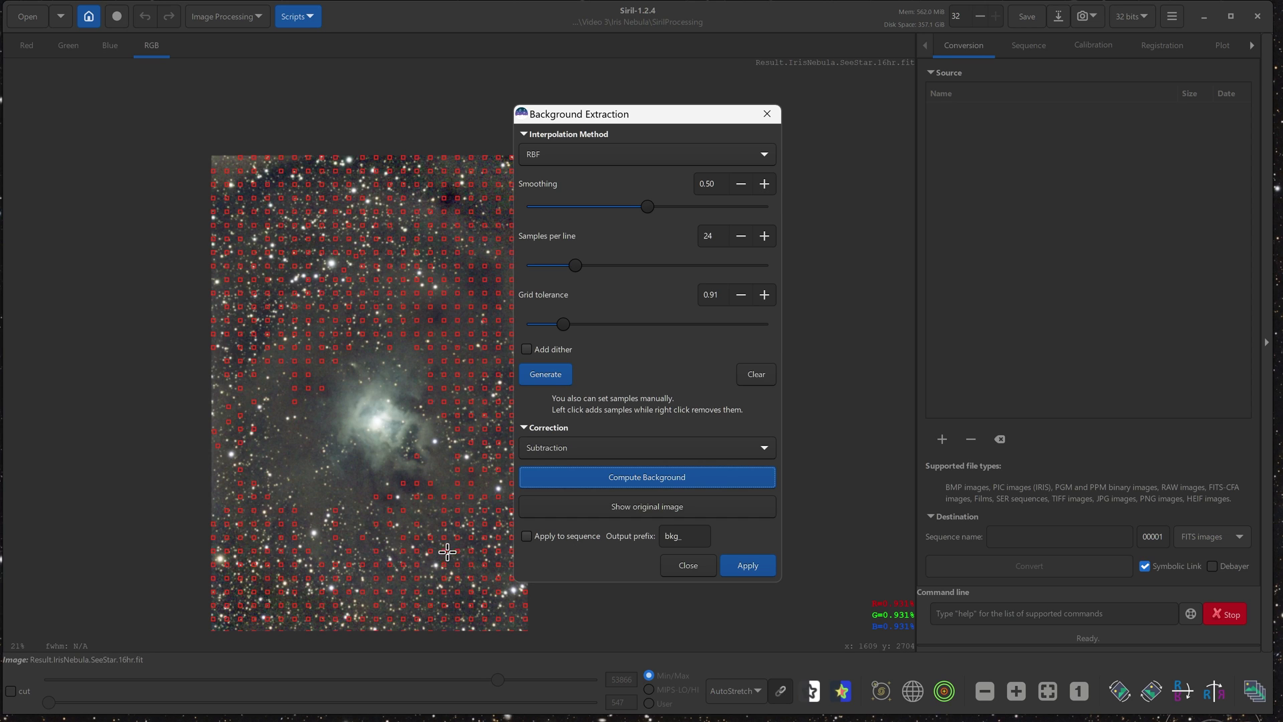
{"action": "left_click", "coordinate": [747, 566]}
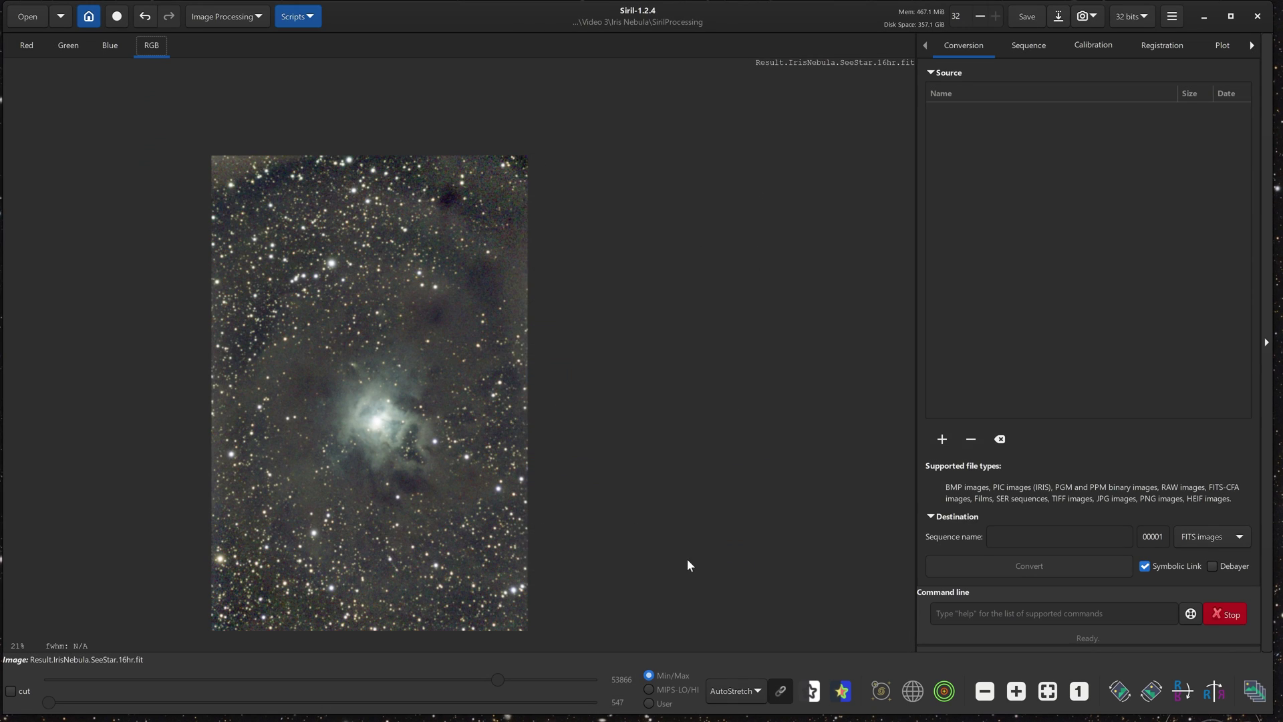
{"action": "scroll", "coordinate": [372, 482], "scroll_direction": "up", "scroll_amount": 1}
{"action": "scroll", "coordinate": [341, 274], "scroll_direction": "down", "scroll_amount": 2}
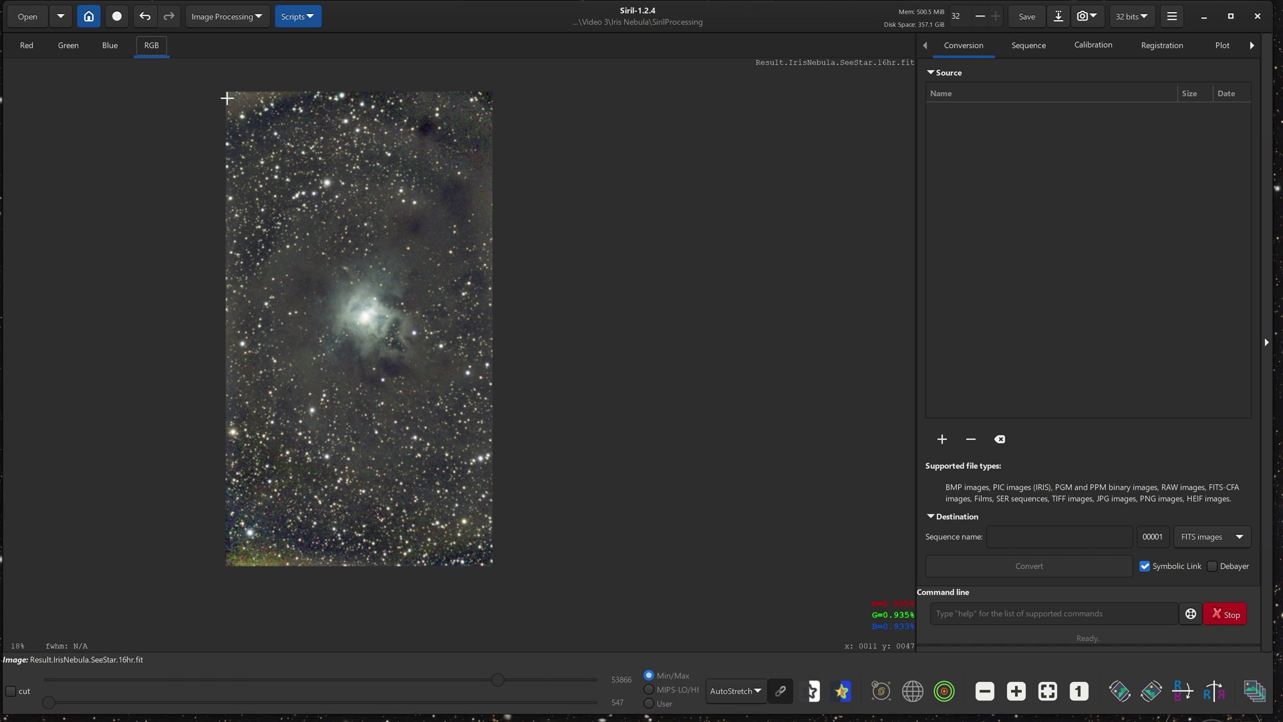
{"action": "scroll", "coordinate": [348, 271], "scroll_direction": "up", "scroll_amount": 1}
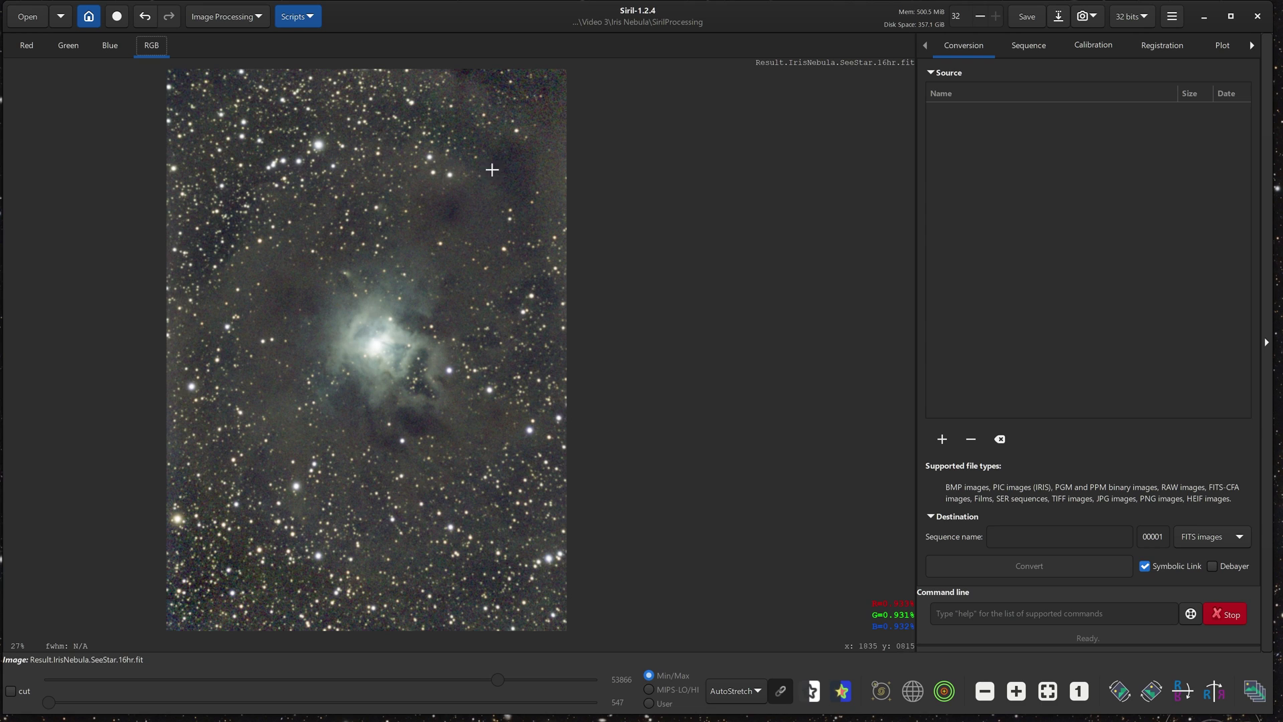
{"action": "scroll", "coordinate": [383, 268], "scroll_direction": "down", "scroll_amount": 1}
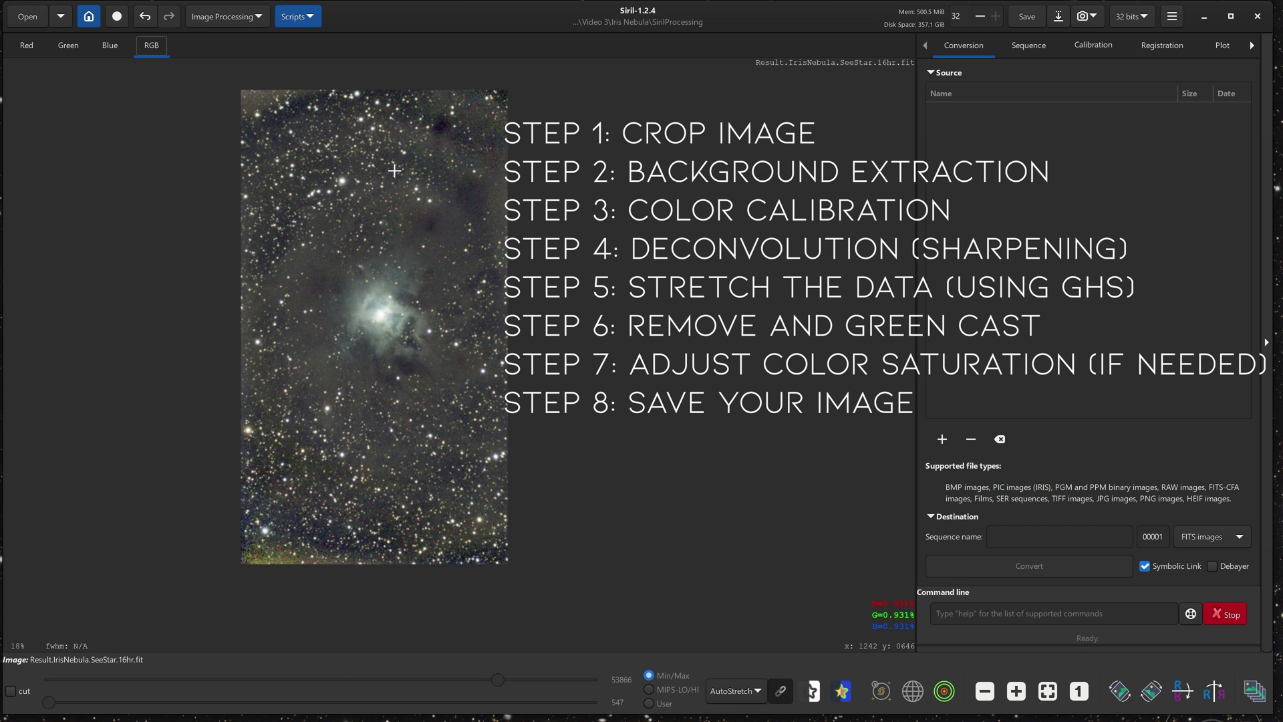
{"action": "left_click", "coordinate": [233, 18]}
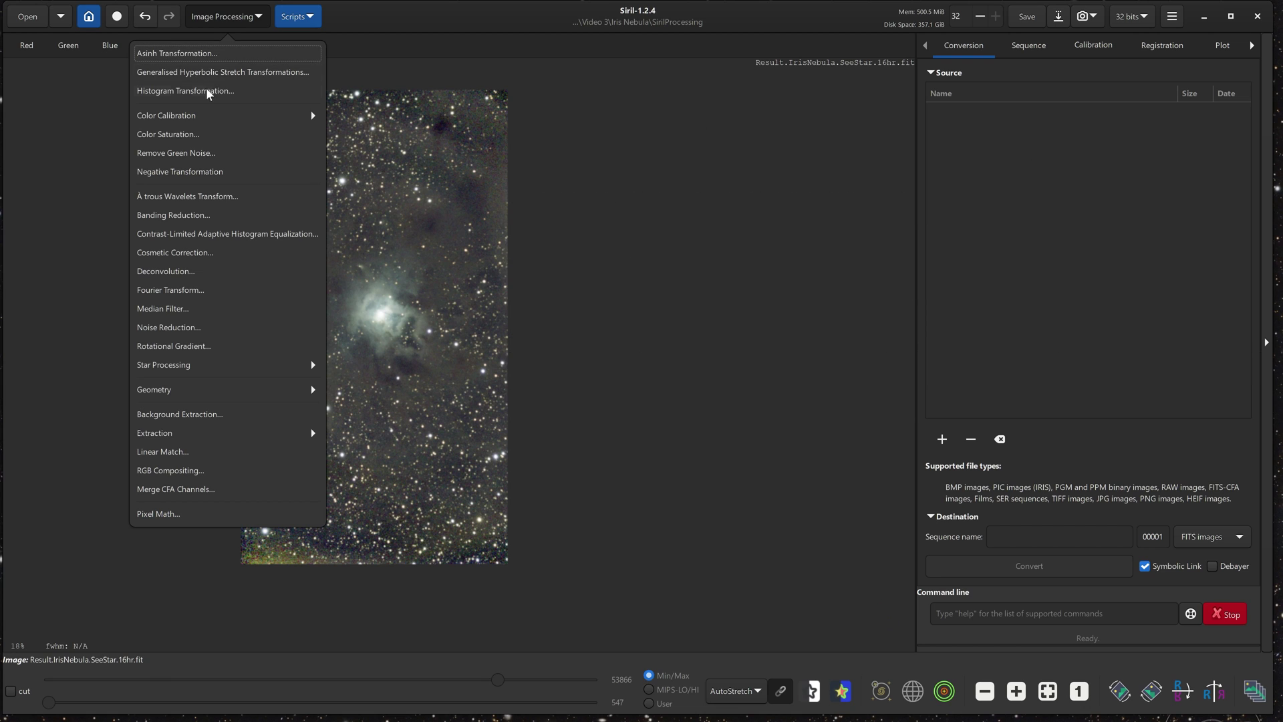
Run photometric colour calibration after searching 'iris nebula', resolved to NGC 7023
{"action": "left_click", "coordinate": [200, 111]}
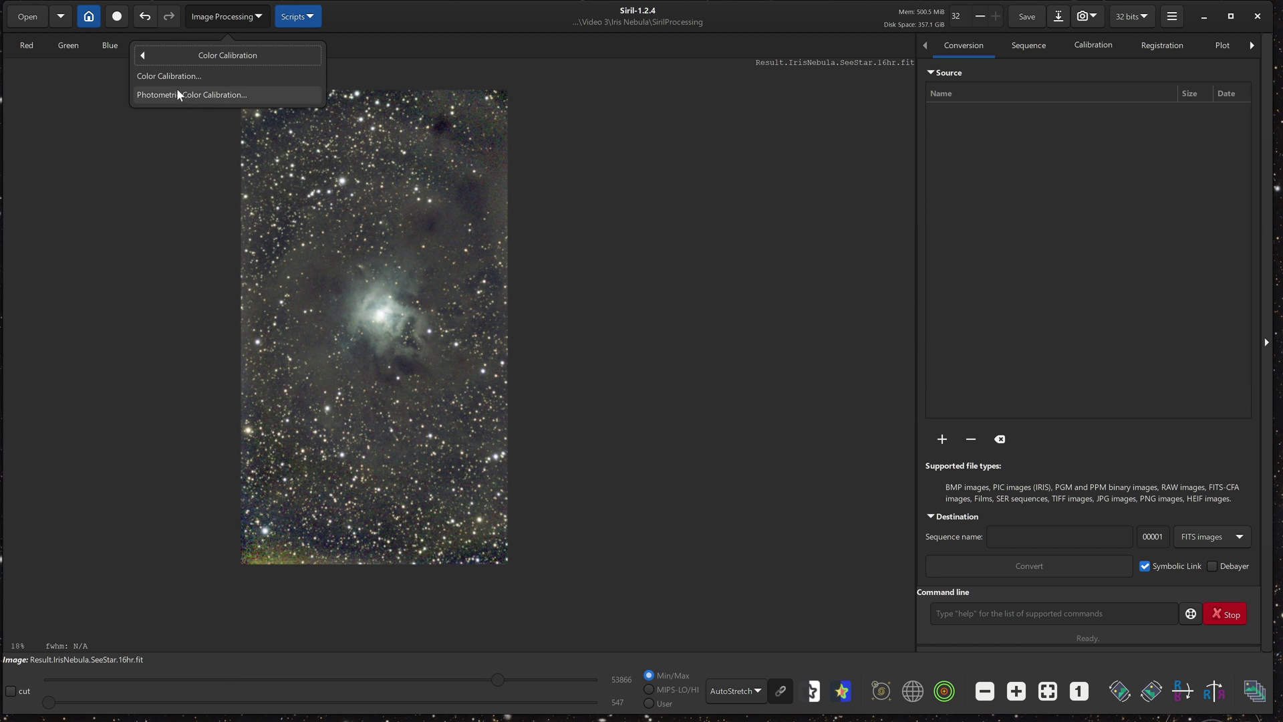
{"action": "left_click", "coordinate": [231, 94]}
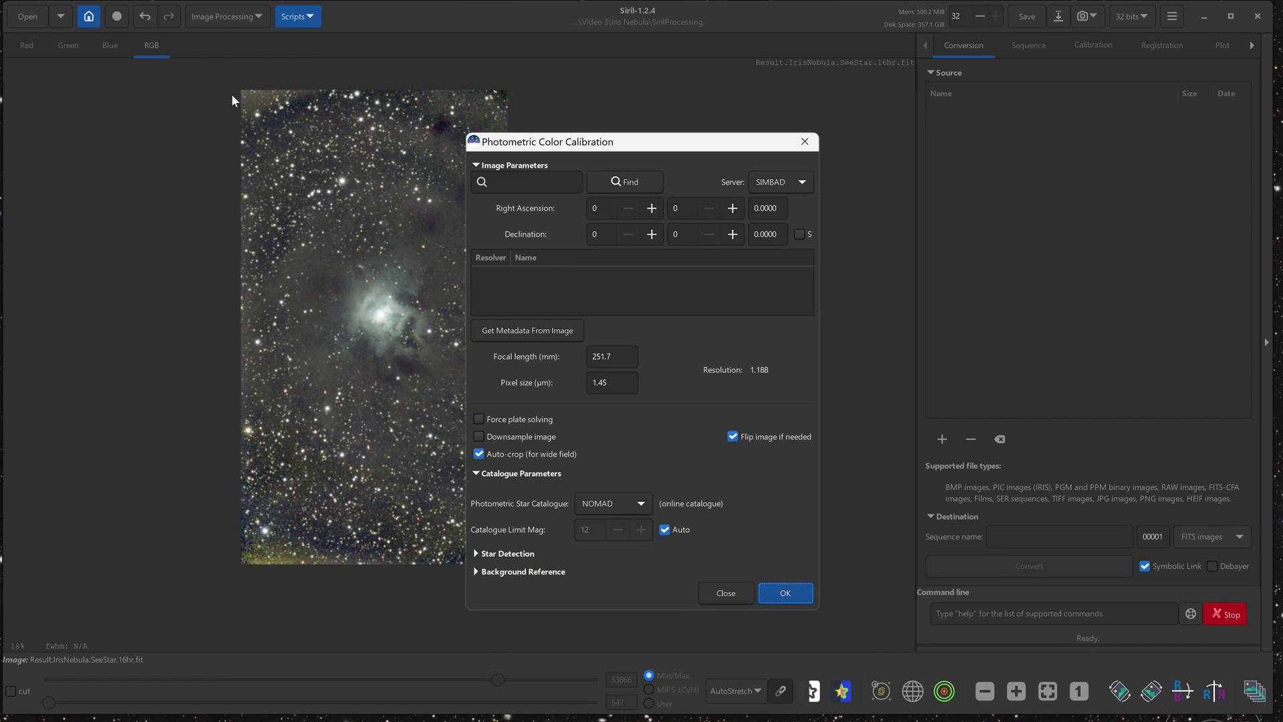
{"action": "left_click", "coordinate": [528, 182]}
{"action": "type", "text": "iris nebula"}
{"action": "key", "text": "Return"}
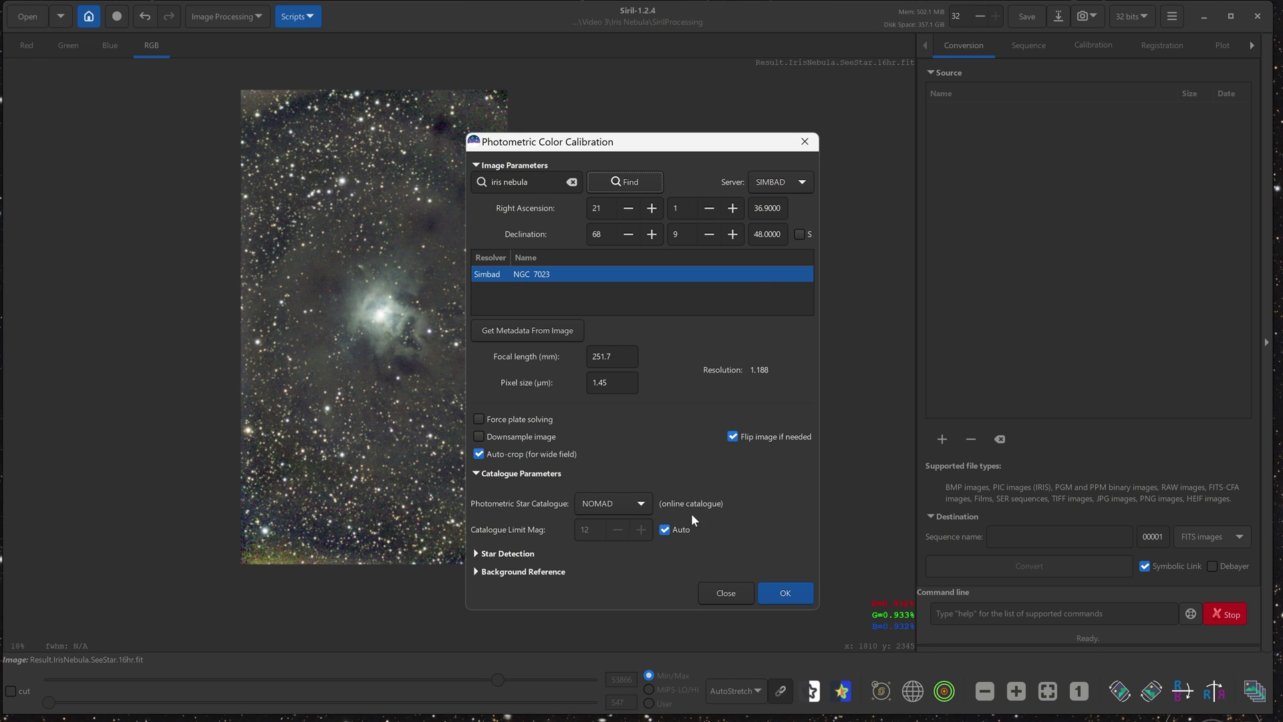
{"action": "left_click", "coordinate": [786, 592]}
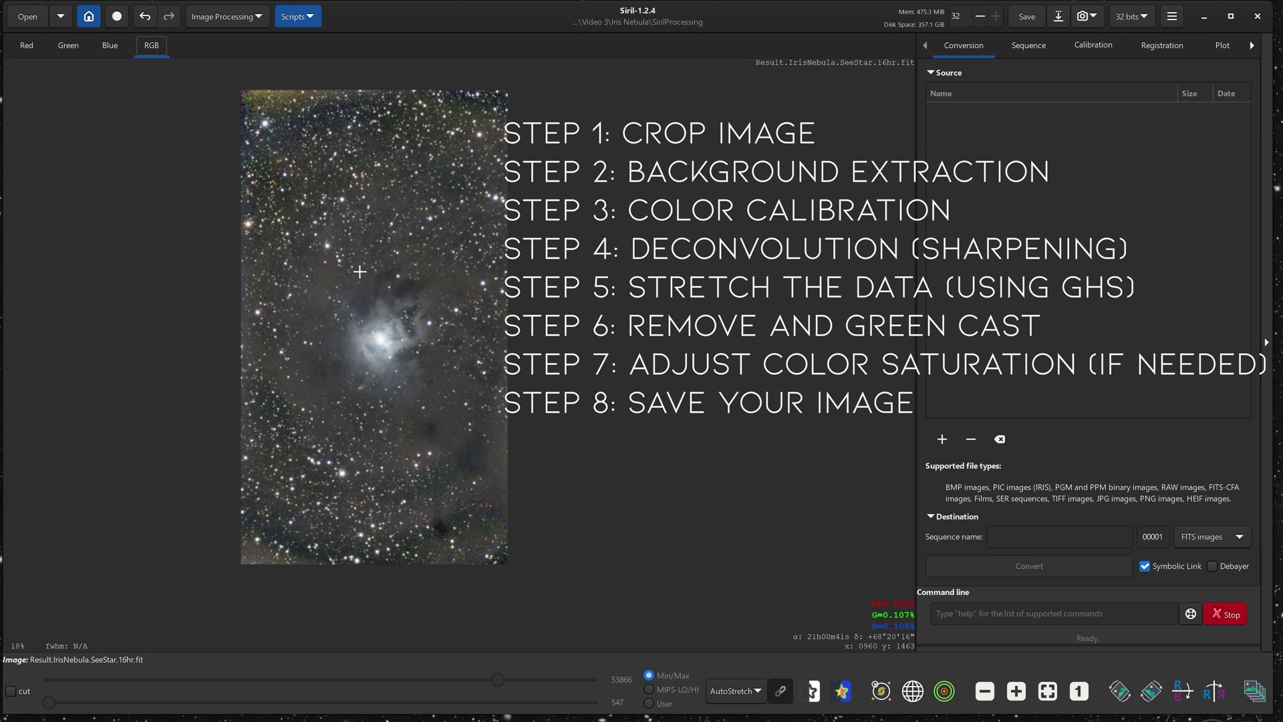
Apply Richardson-Lucy deconvolution with a PSF generated from the image, 10 iterations
{"action": "scroll", "coordinate": [381, 323], "scroll_direction": "up", "scroll_amount": 1}
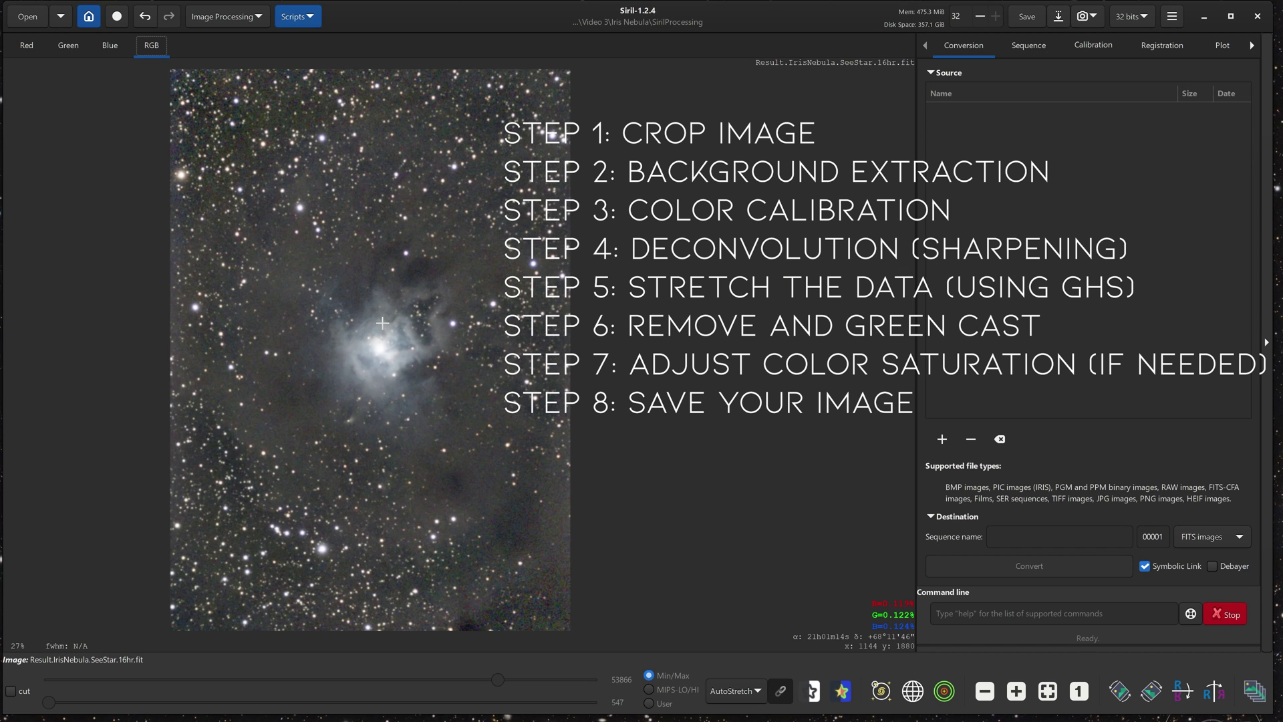
{"action": "left_click", "coordinate": [254, 18]}
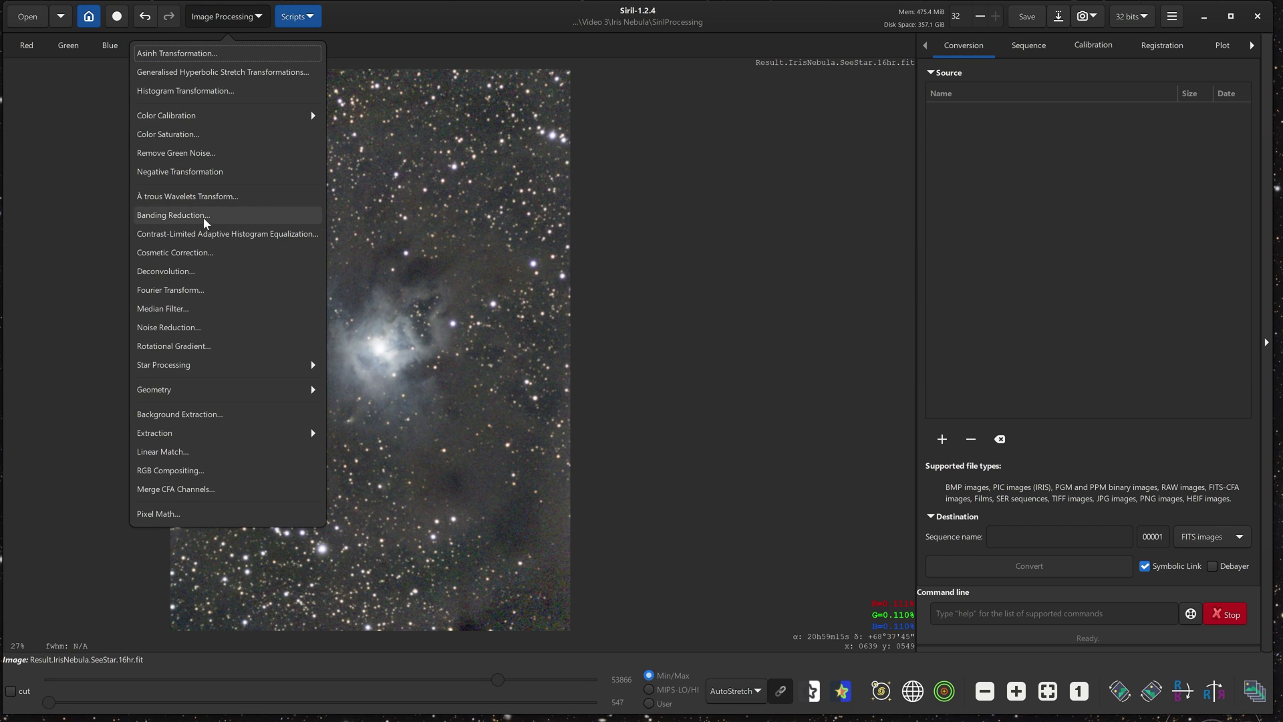
{"action": "left_click", "coordinate": [180, 274]}
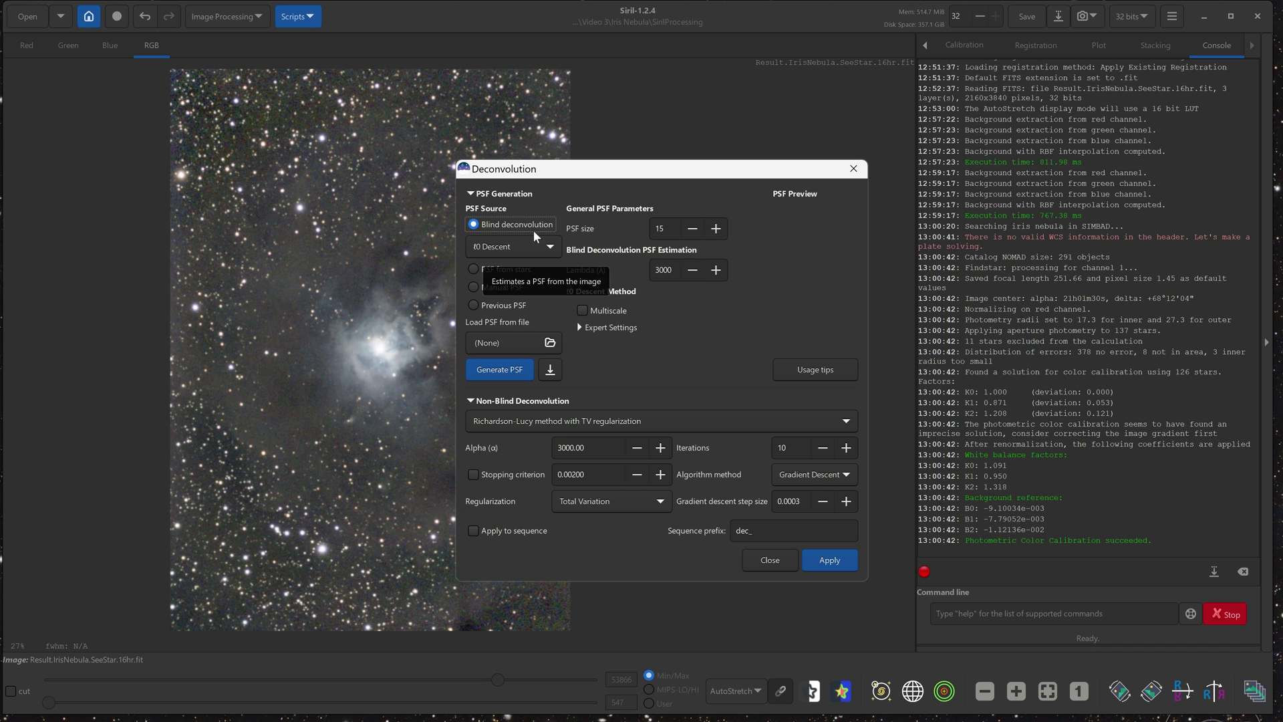
{"action": "left_click", "coordinate": [484, 370]}
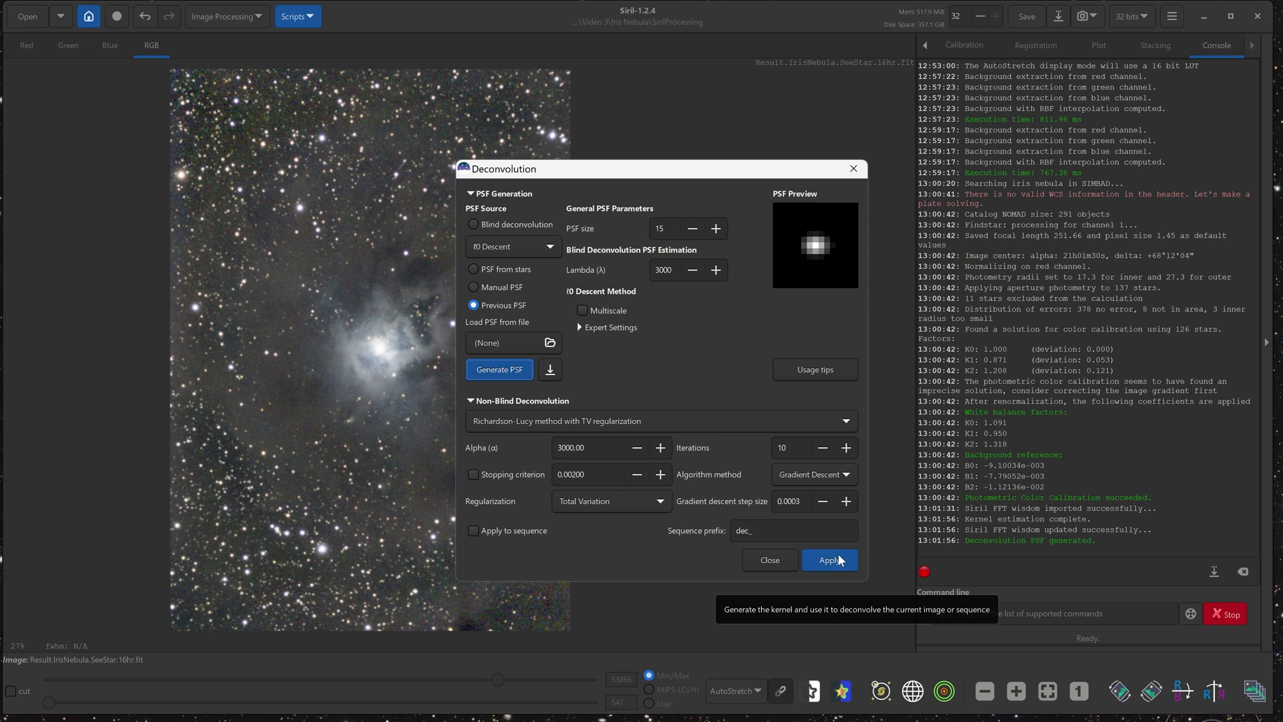
{"action": "left_click", "coordinate": [829, 560]}
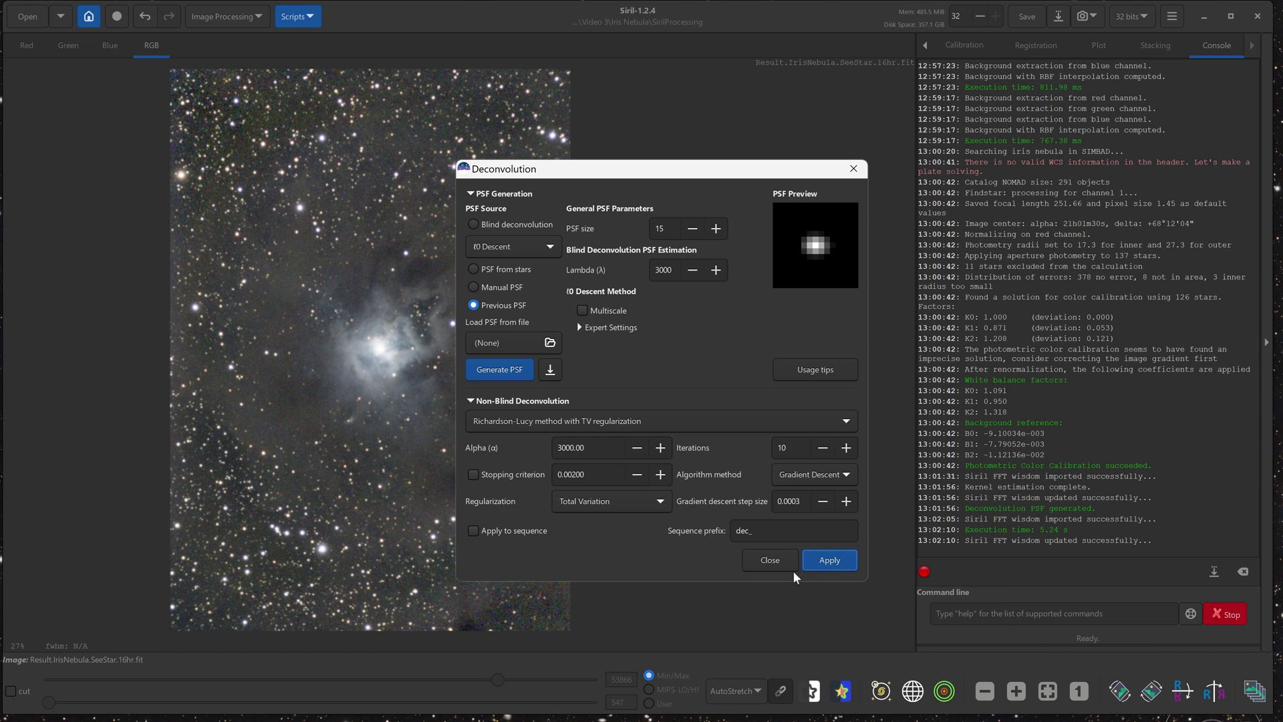
{"action": "left_click", "coordinate": [775, 560]}
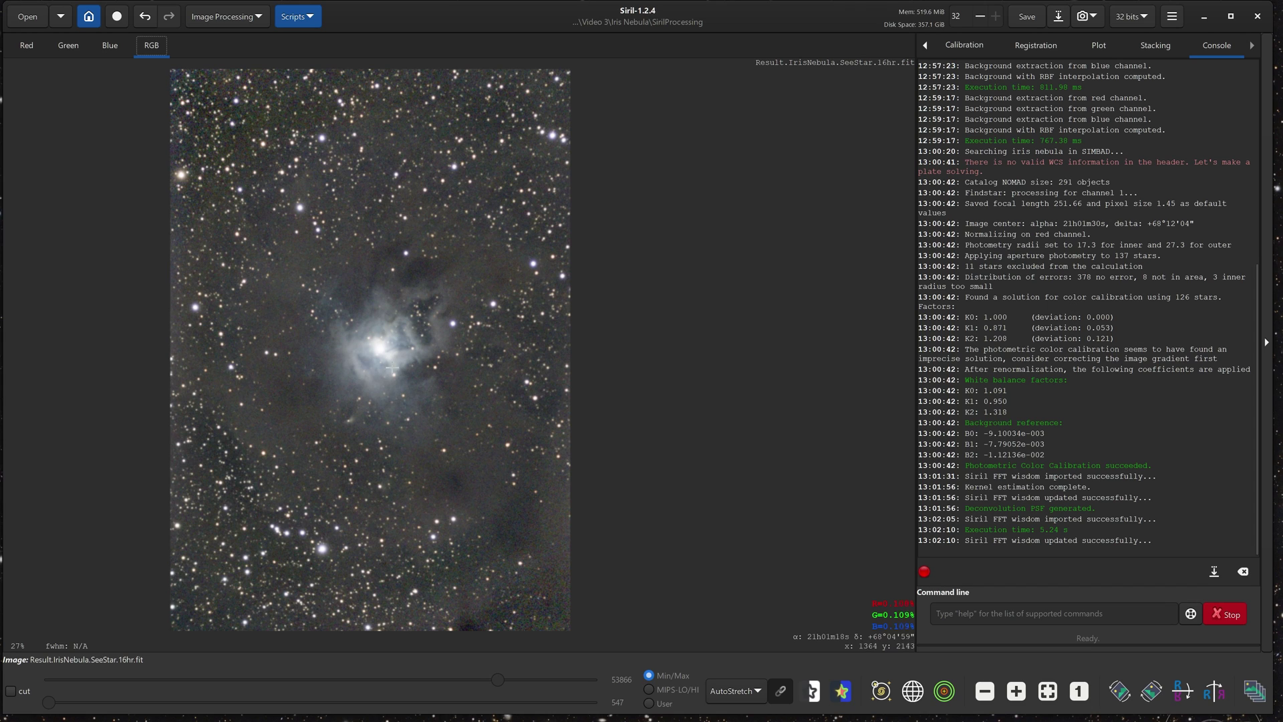
{"action": "scroll", "coordinate": [396, 369], "scroll_direction": "down", "scroll_amount": 1}
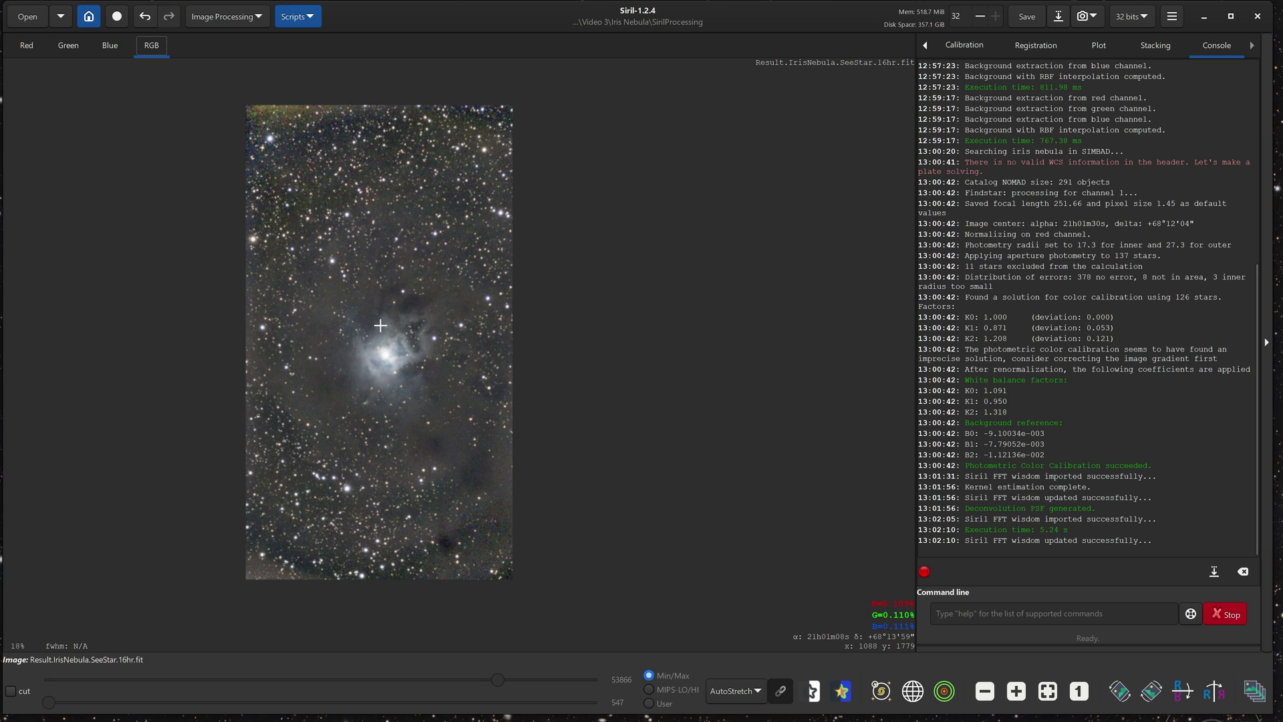
Switch the preview display from AutoStretch to Linear, showing the nearly black deconvolved image
{"action": "scroll", "coordinate": [380, 325], "scroll_direction": "up", "scroll_amount": 1}
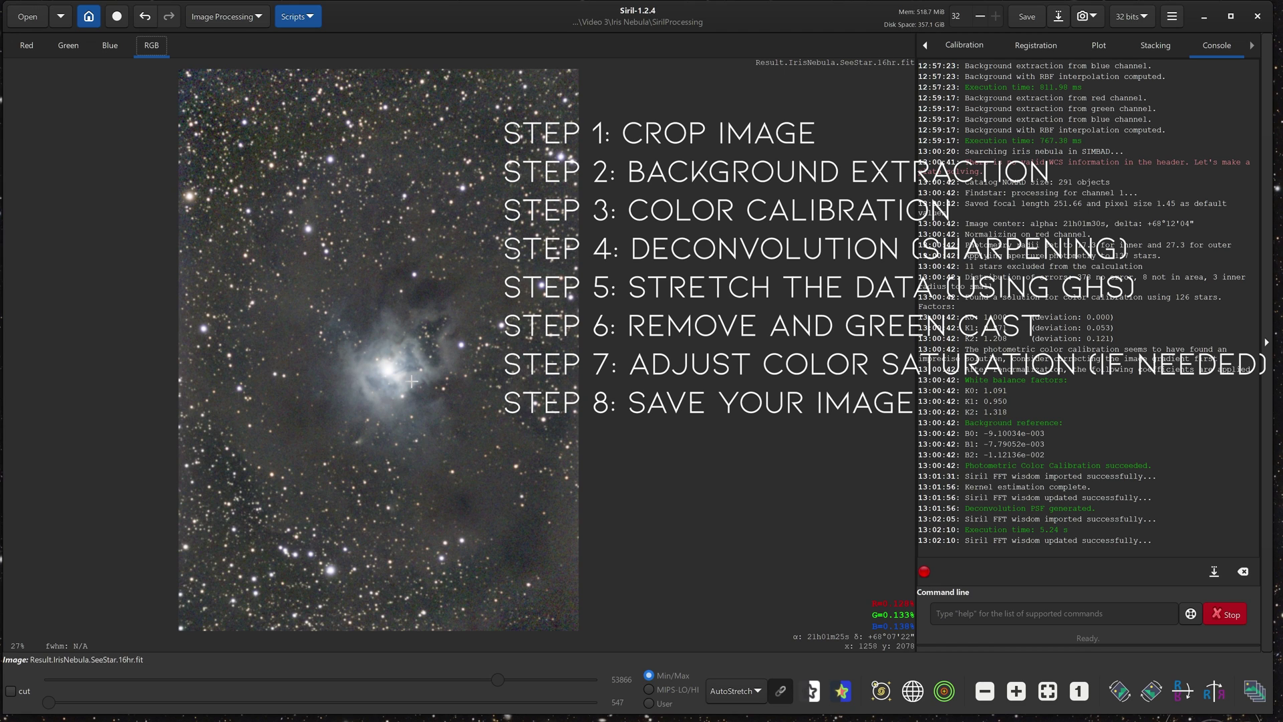
{"action": "scroll", "coordinate": [411, 381], "scroll_direction": "down", "scroll_amount": 1}
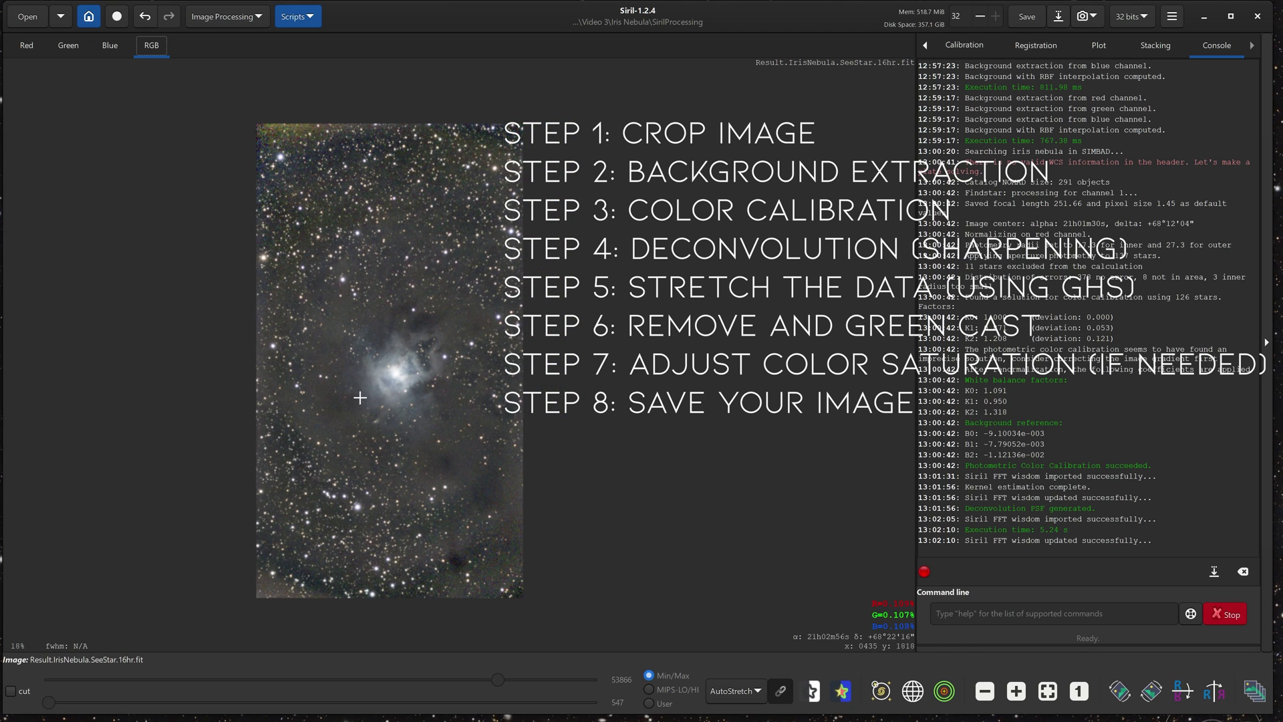
{"action": "scroll", "coordinate": [360, 368], "scroll_direction": "up", "scroll_amount": 1}
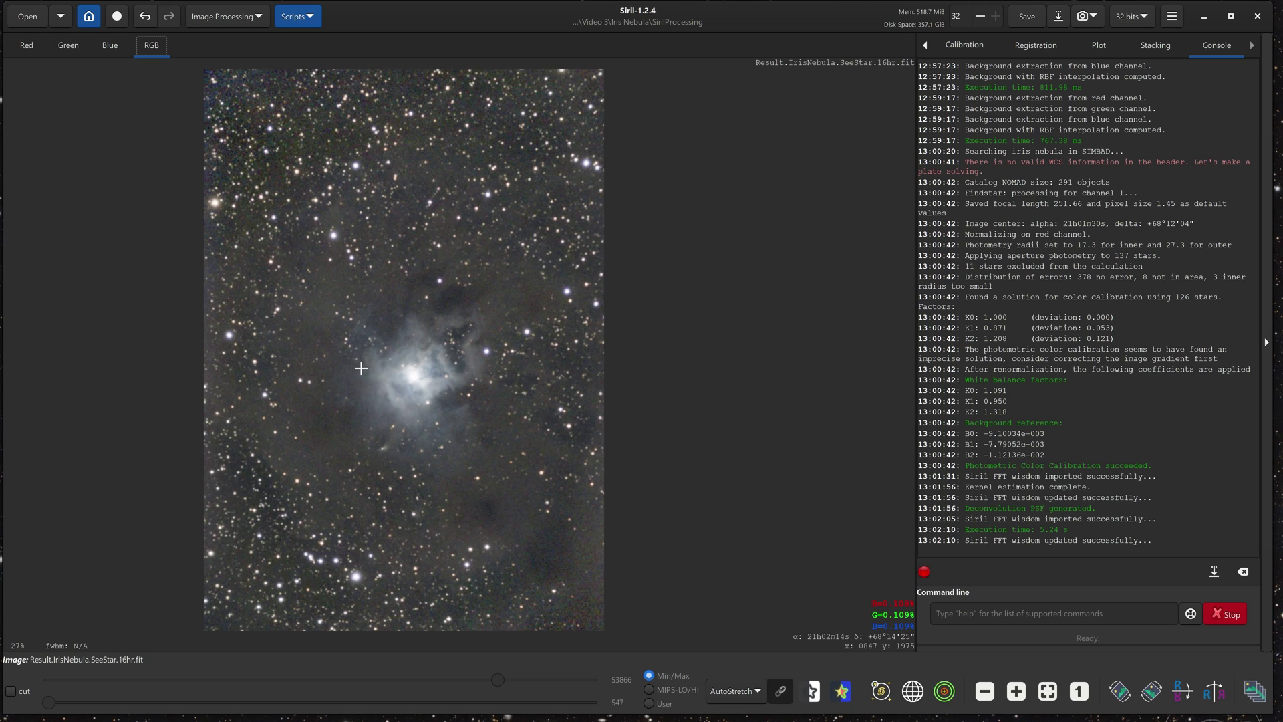
{"action": "left_click", "coordinate": [732, 690]}
{"action": "left_click", "coordinate": [730, 551]}
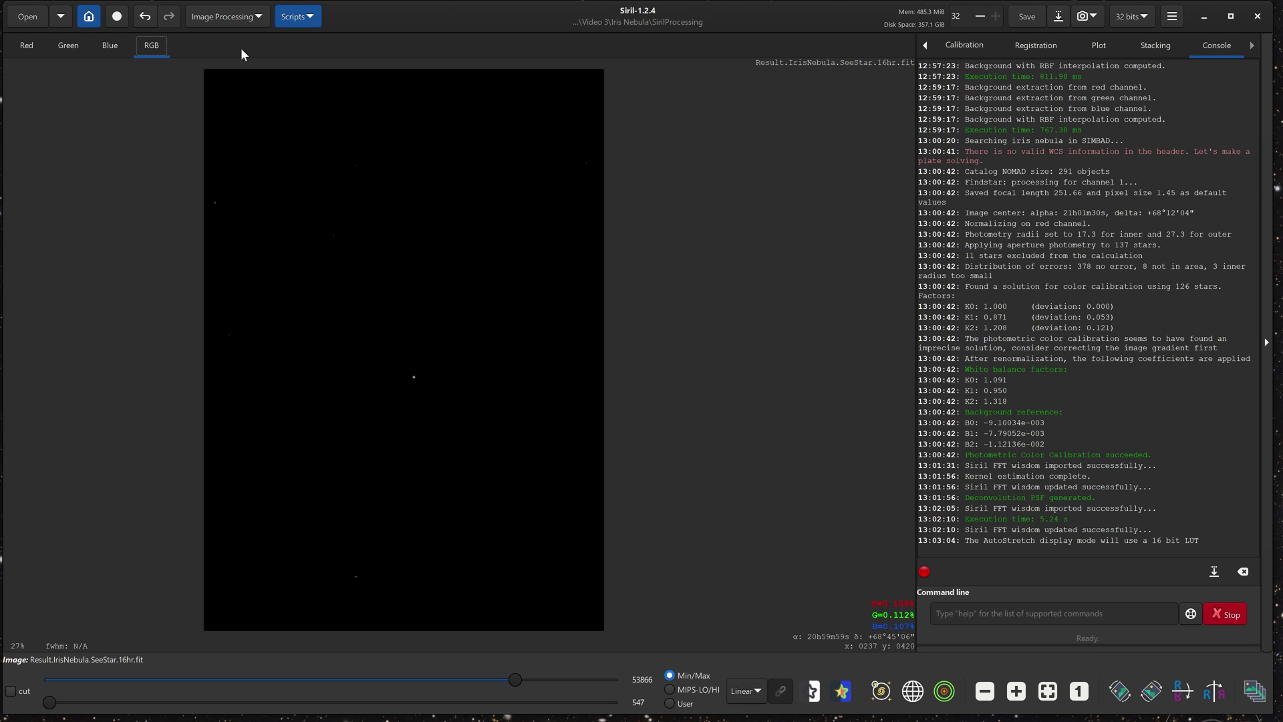
In Generalised Hyperbolic Stretch, zoom the histogram to 100 and apply a 0.00076 black-point linear stretch
{"action": "left_click", "coordinate": [235, 14]}
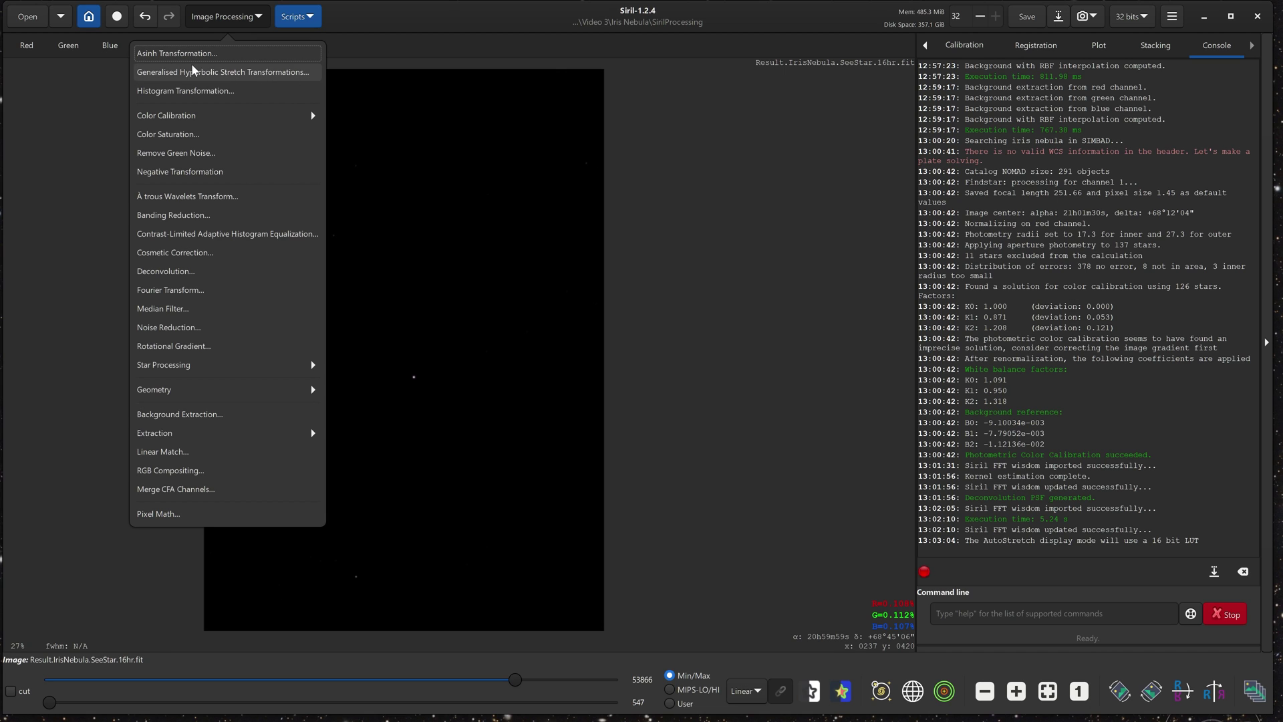
{"action": "left_click", "coordinate": [266, 73]}
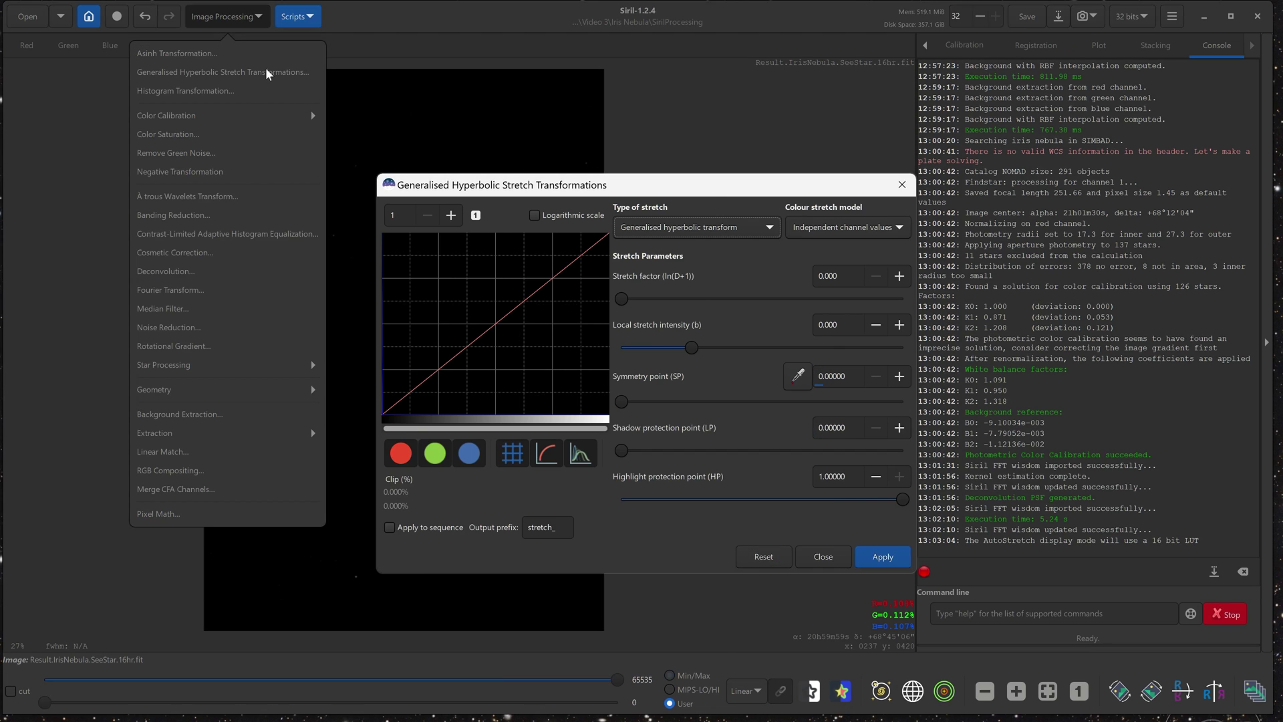
{"action": "left_click", "coordinate": [452, 168]}
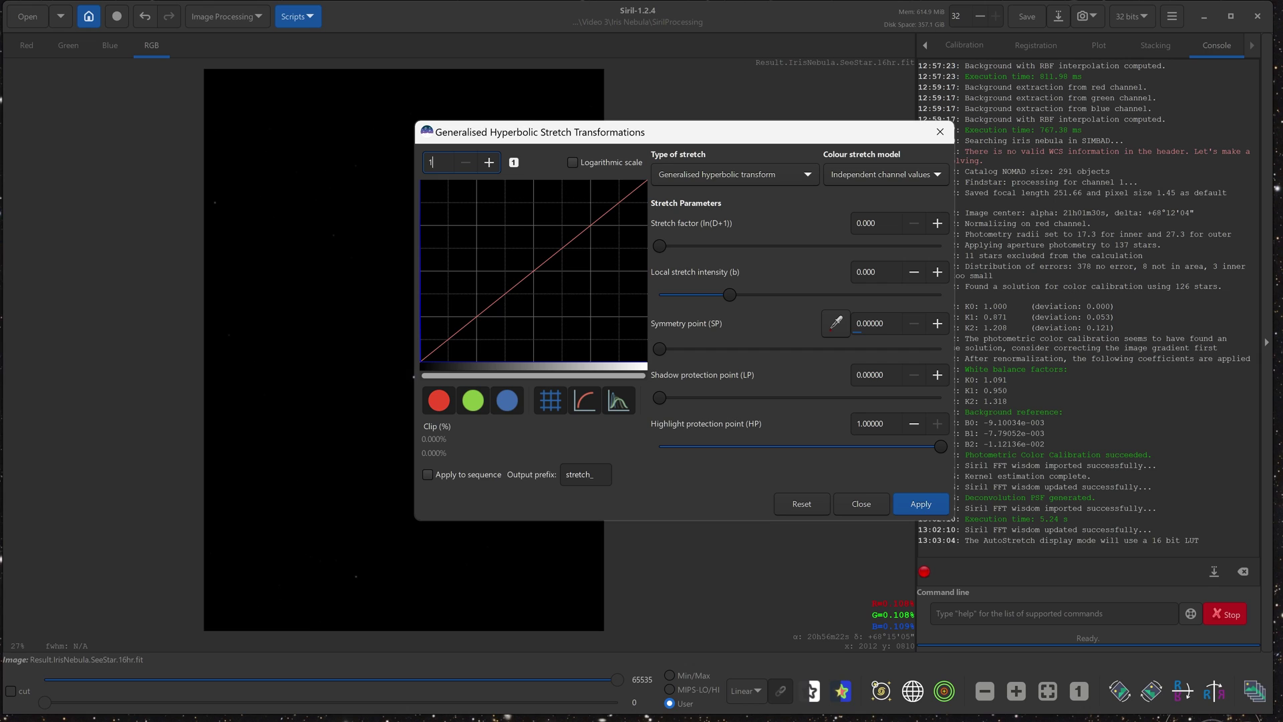
{"action": "type", "text": "00"}
{"action": "key", "text": "Return"}
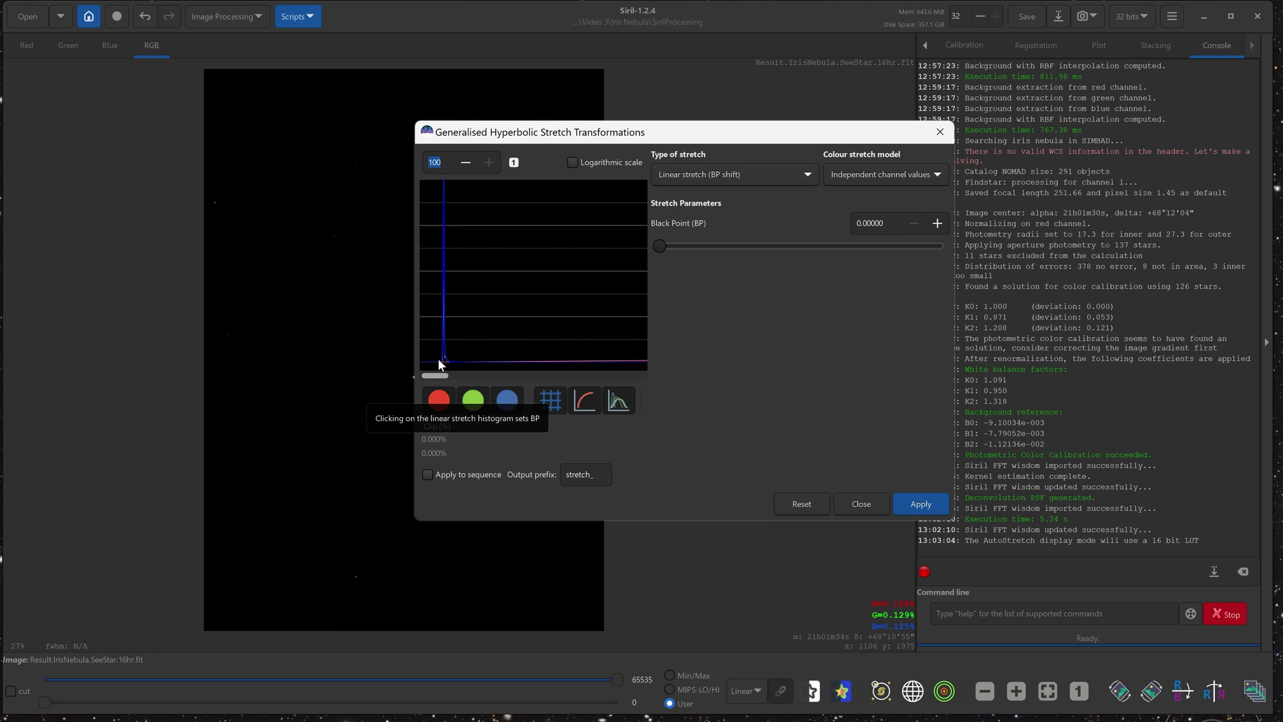
{"action": "left_click", "coordinate": [437, 362]}
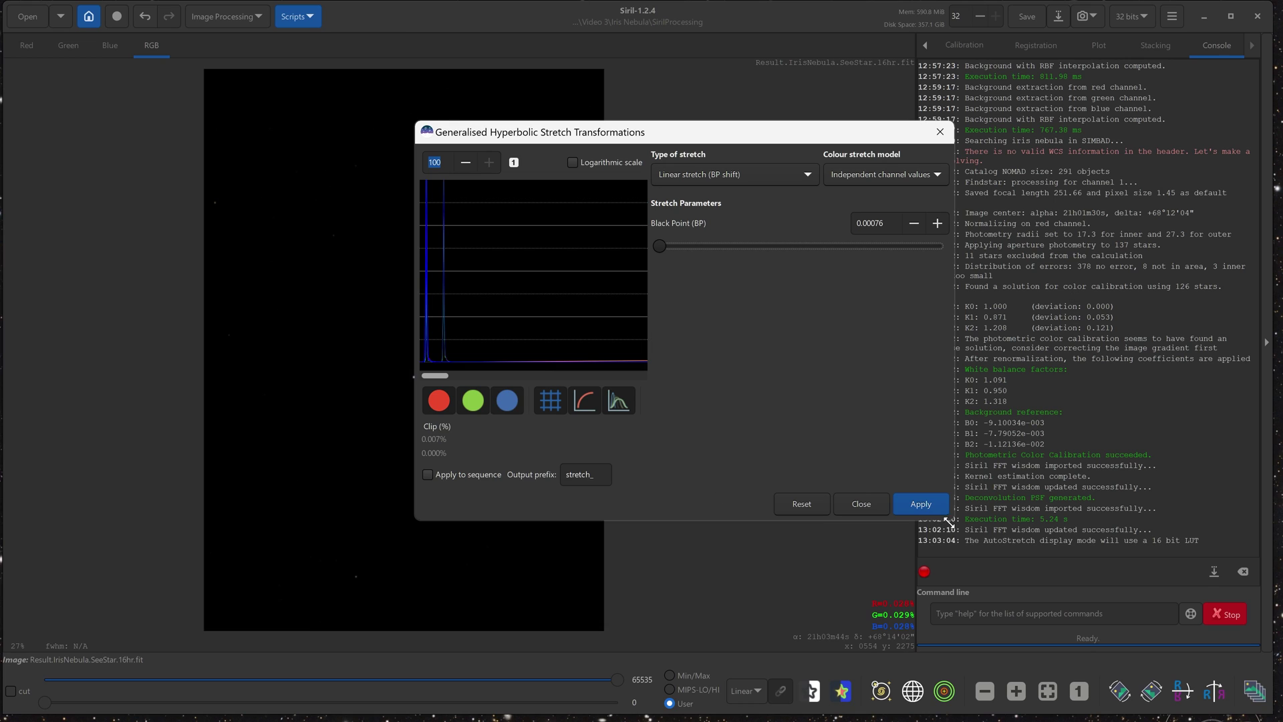
{"action": "left_click", "coordinate": [922, 504]}
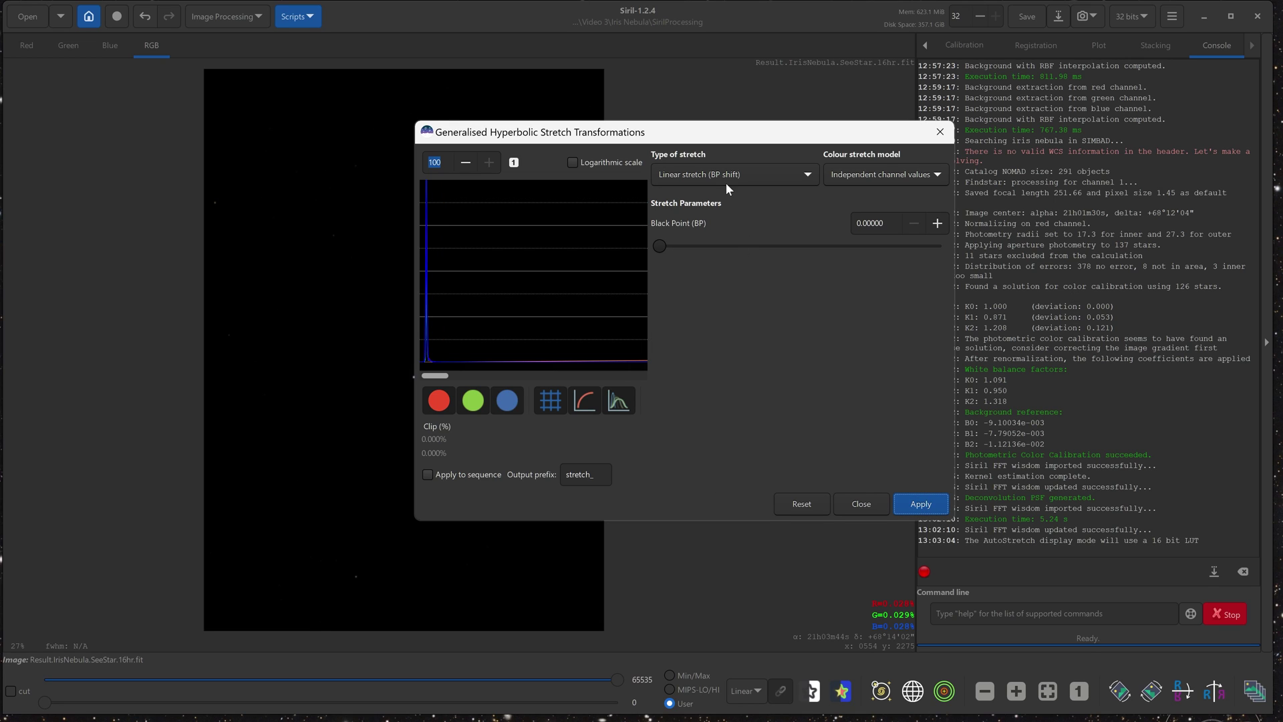
Apply a generalised hyperbolic transform with local intensity 15 and stretch factor 5.036
{"action": "left_click", "coordinate": [680, 174]}
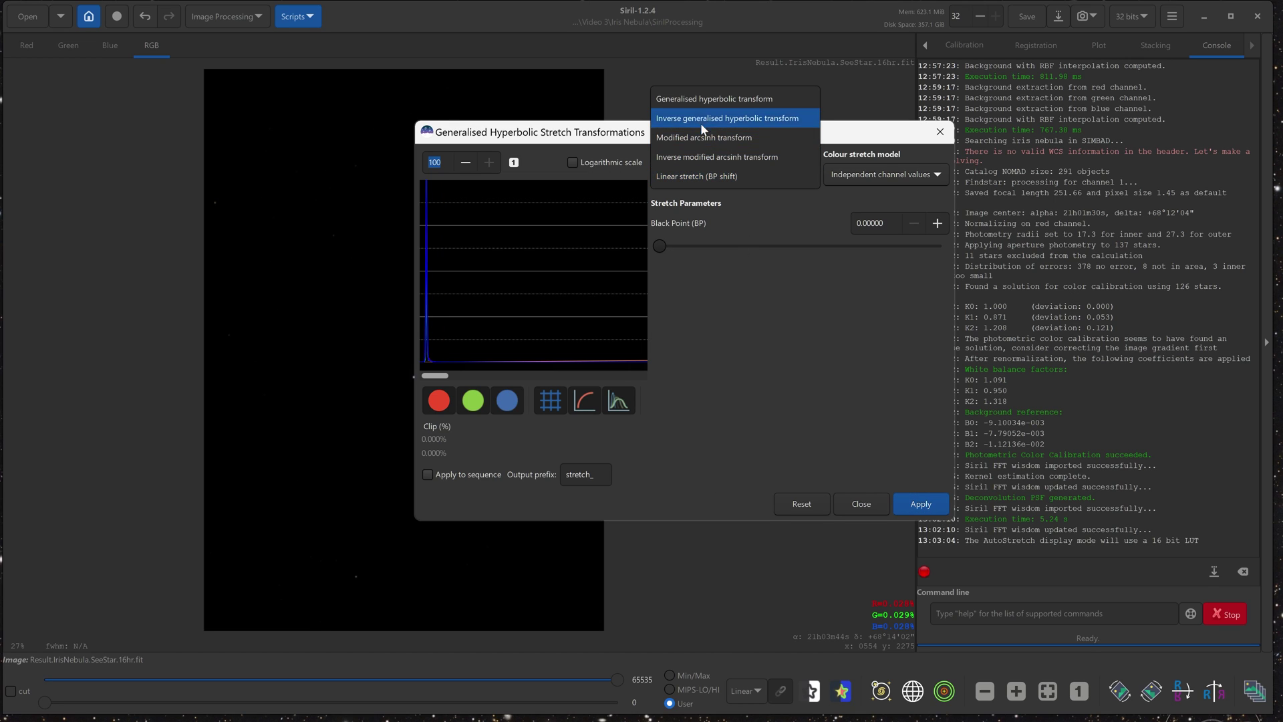
{"action": "left_click", "coordinate": [755, 99]}
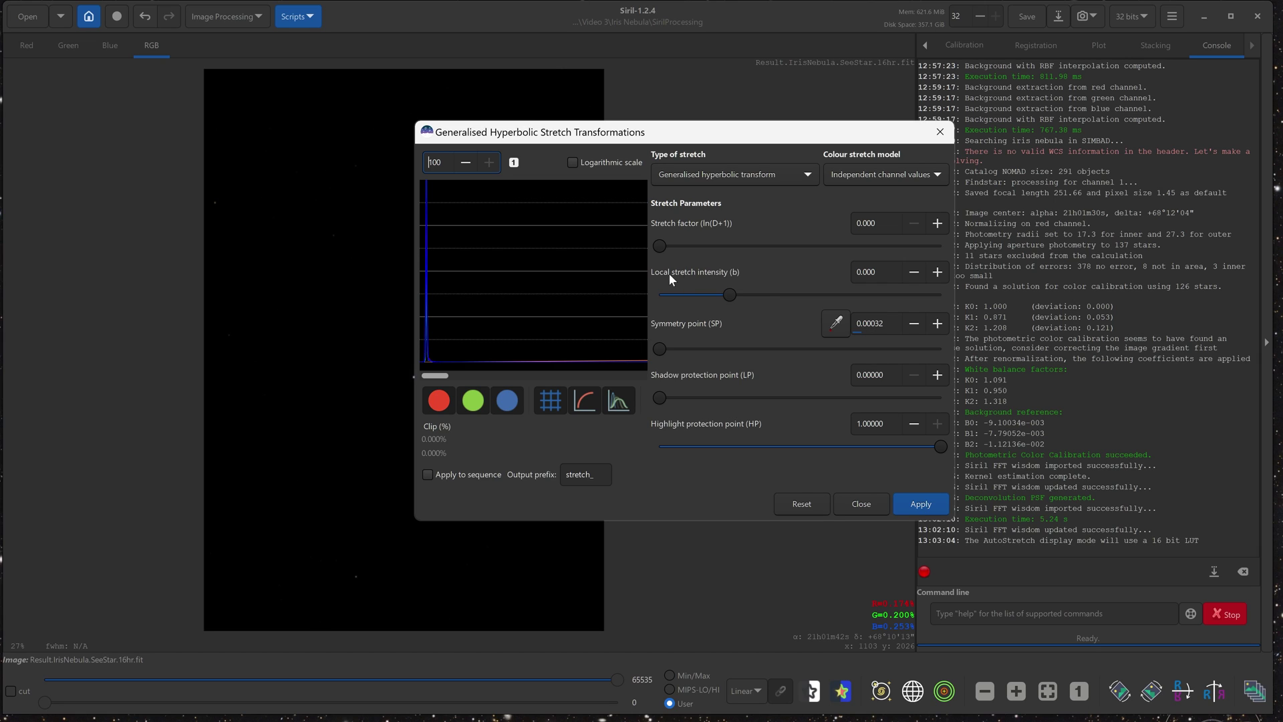
{"action": "left_click_drag", "start_coordinate": [732, 295], "coordinate": [794, 303]}
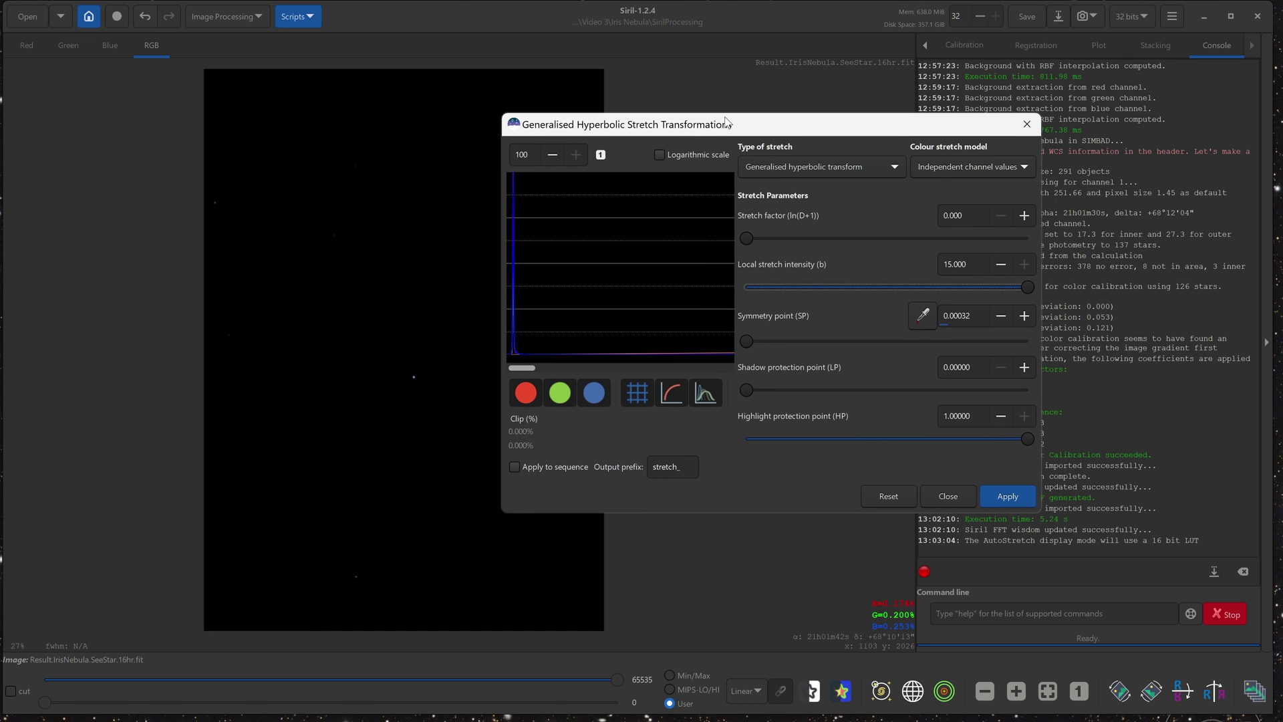
{"action": "left_click_drag", "start_coordinate": [748, 242], "coordinate": [981, 236]}
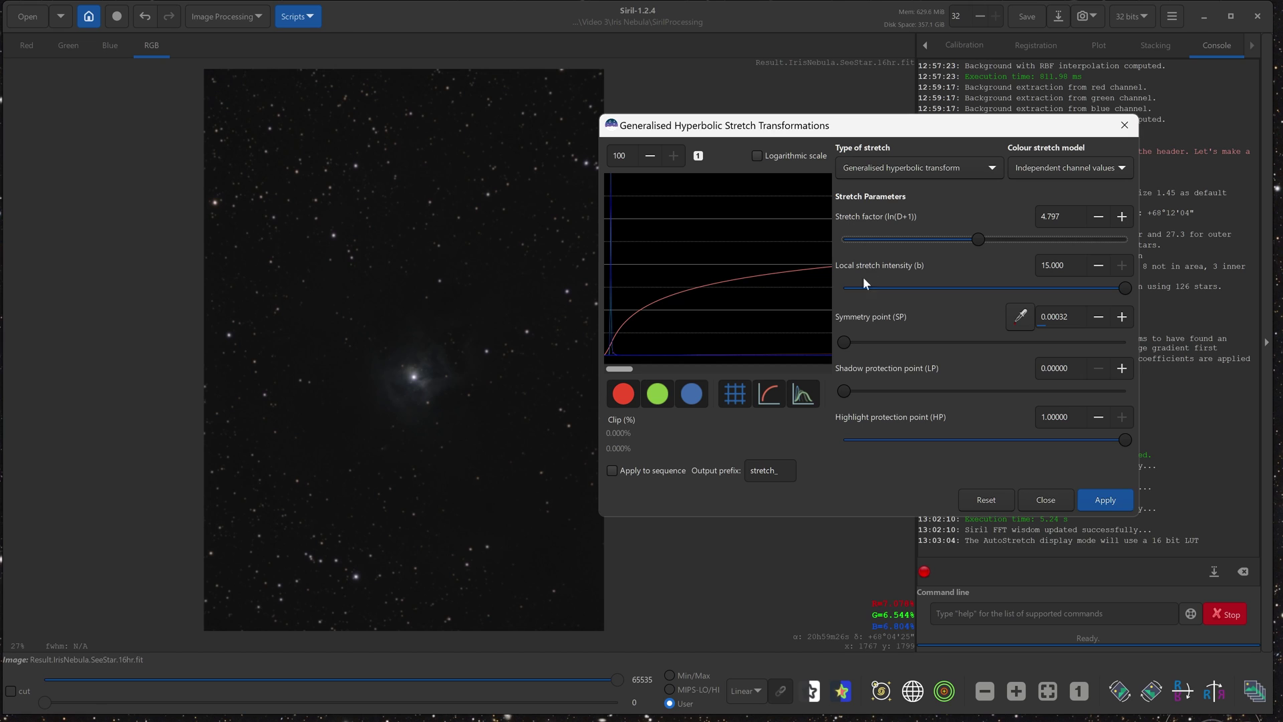
{"action": "left_click_drag", "start_coordinate": [976, 238], "coordinate": [985, 236]}
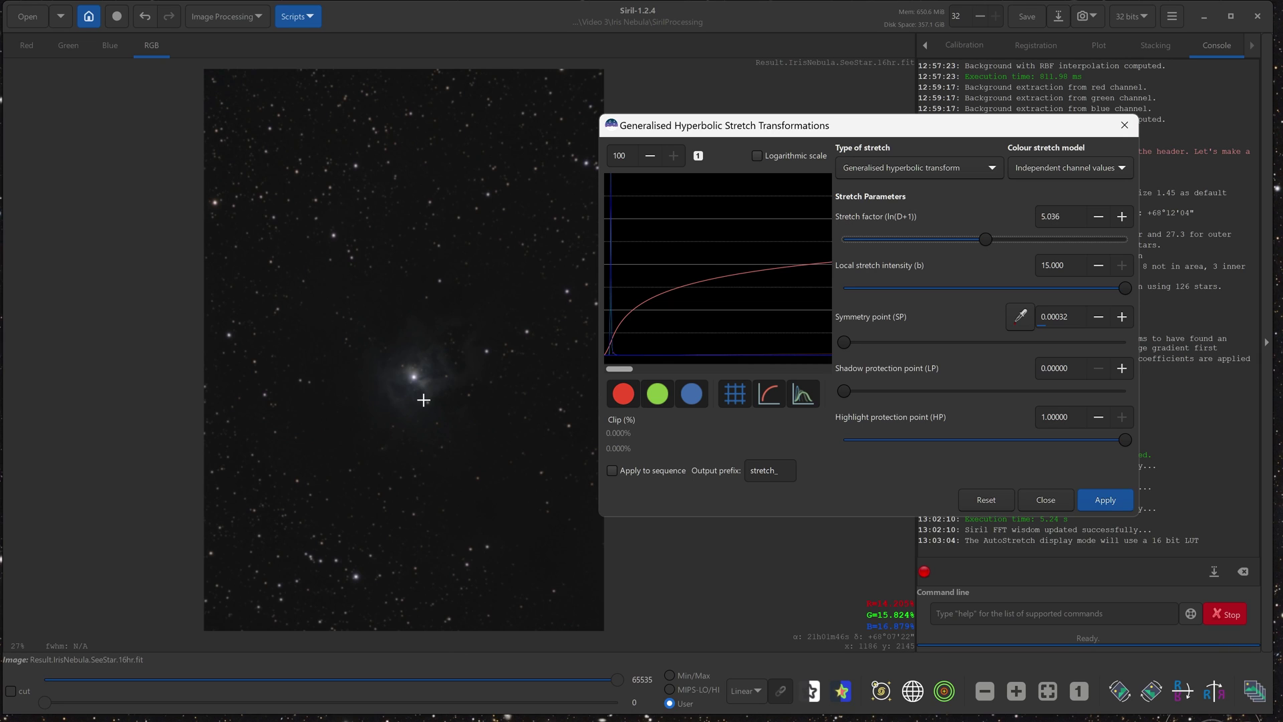
{"action": "left_click", "coordinate": [1109, 500]}
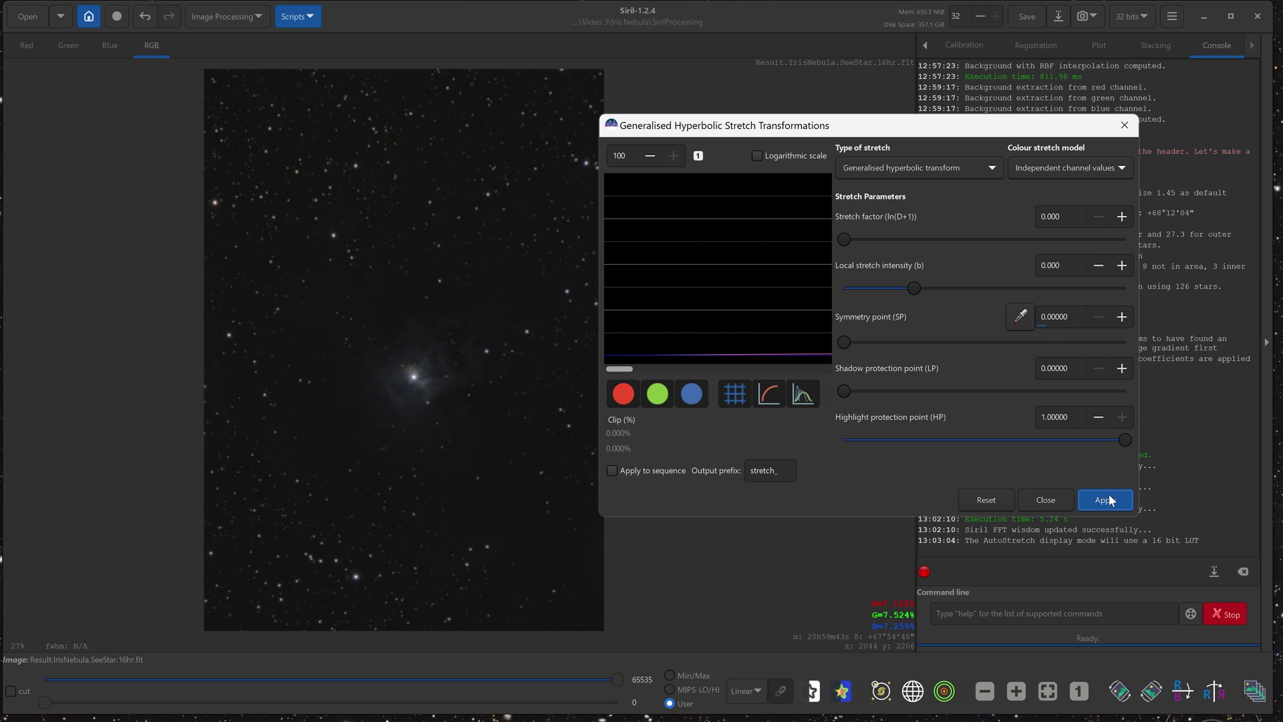
Reset the stretch, return histogram zoom to 1, and pick a symmetry point from the histogram
{"action": "left_click", "coordinate": [994, 500]}
{"action": "left_click", "coordinate": [702, 156]}
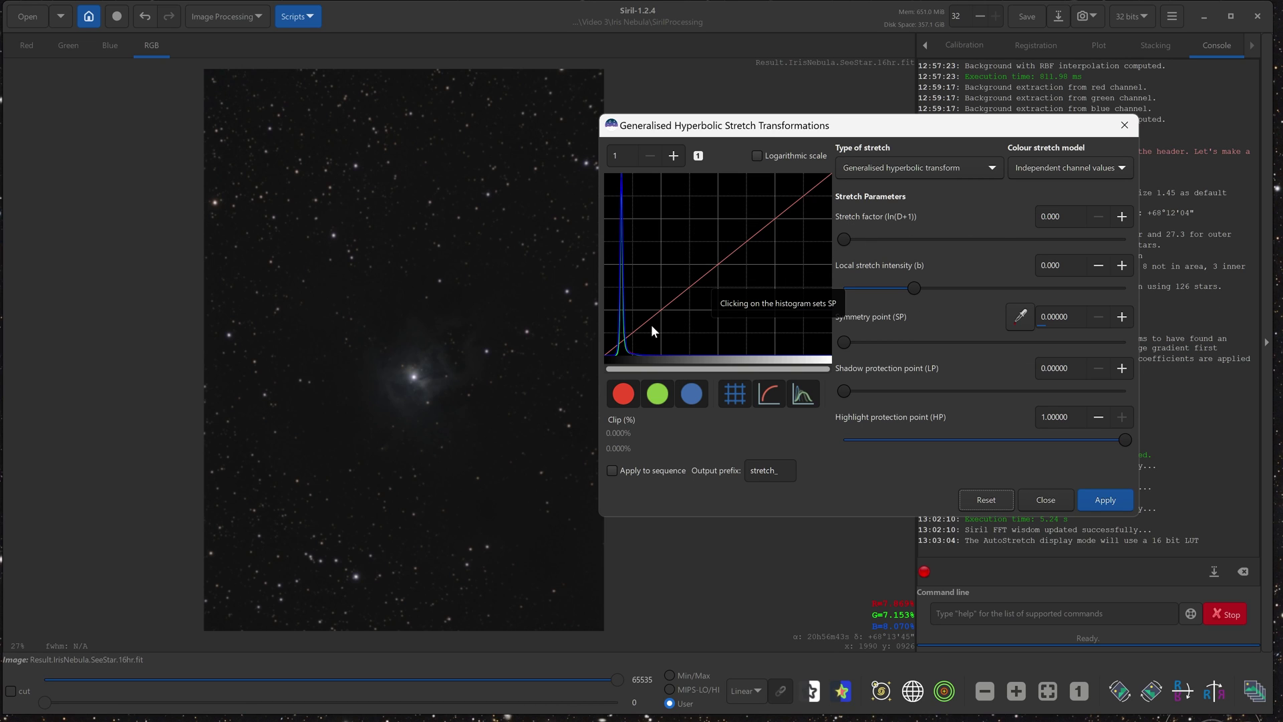
{"action": "left_click", "coordinate": [622, 359]}
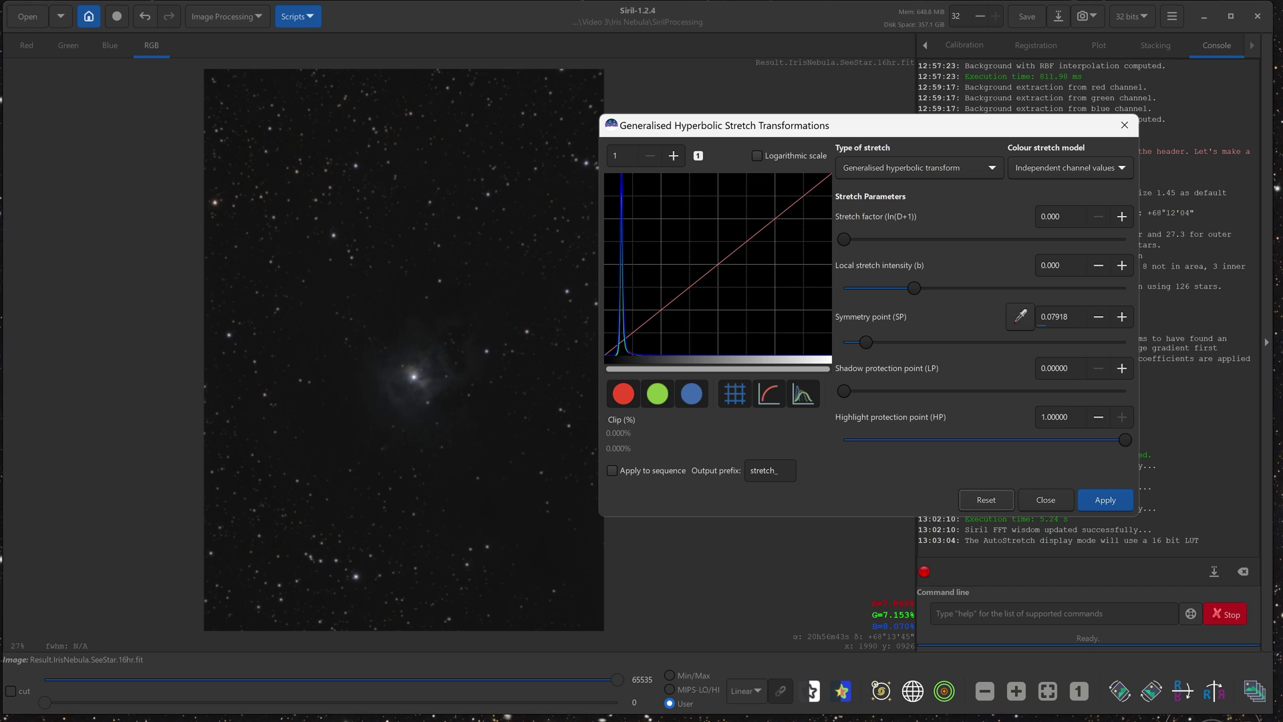
{"action": "left_click_drag", "start_coordinate": [914, 288], "coordinate": [1152, 292]}
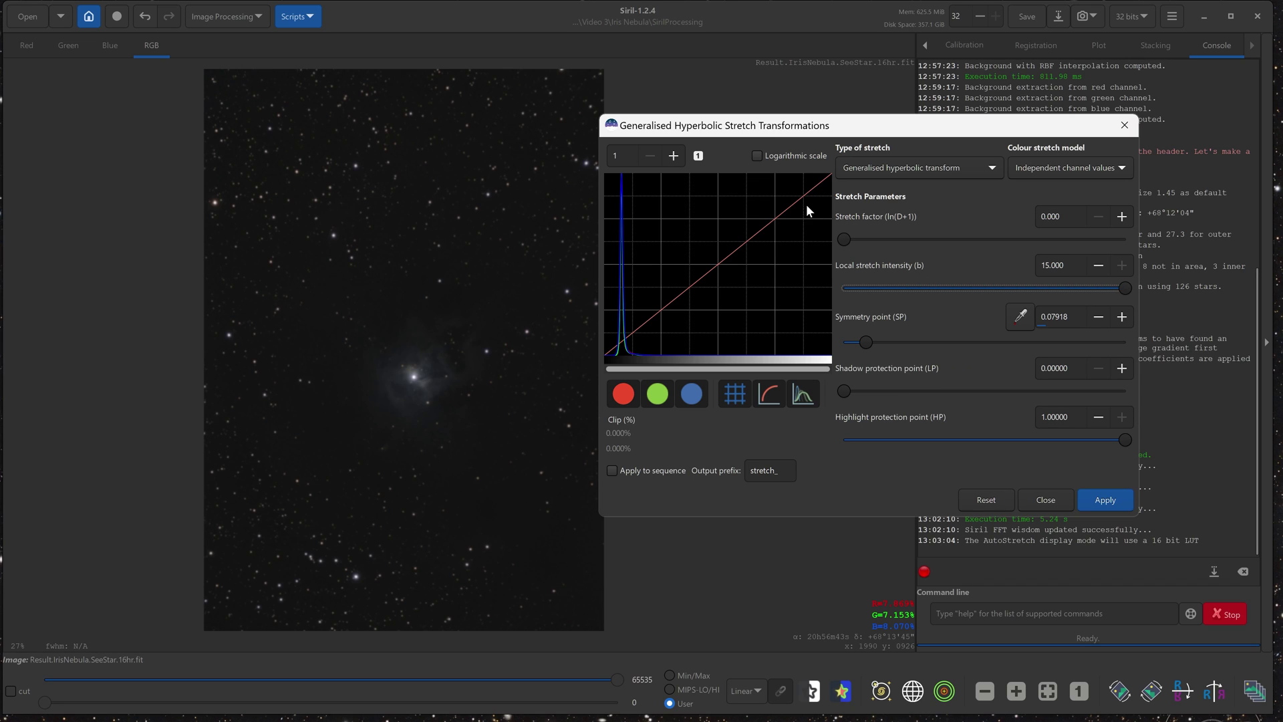
{"action": "left_click_drag", "start_coordinate": [842, 239], "coordinate": [867, 241]}
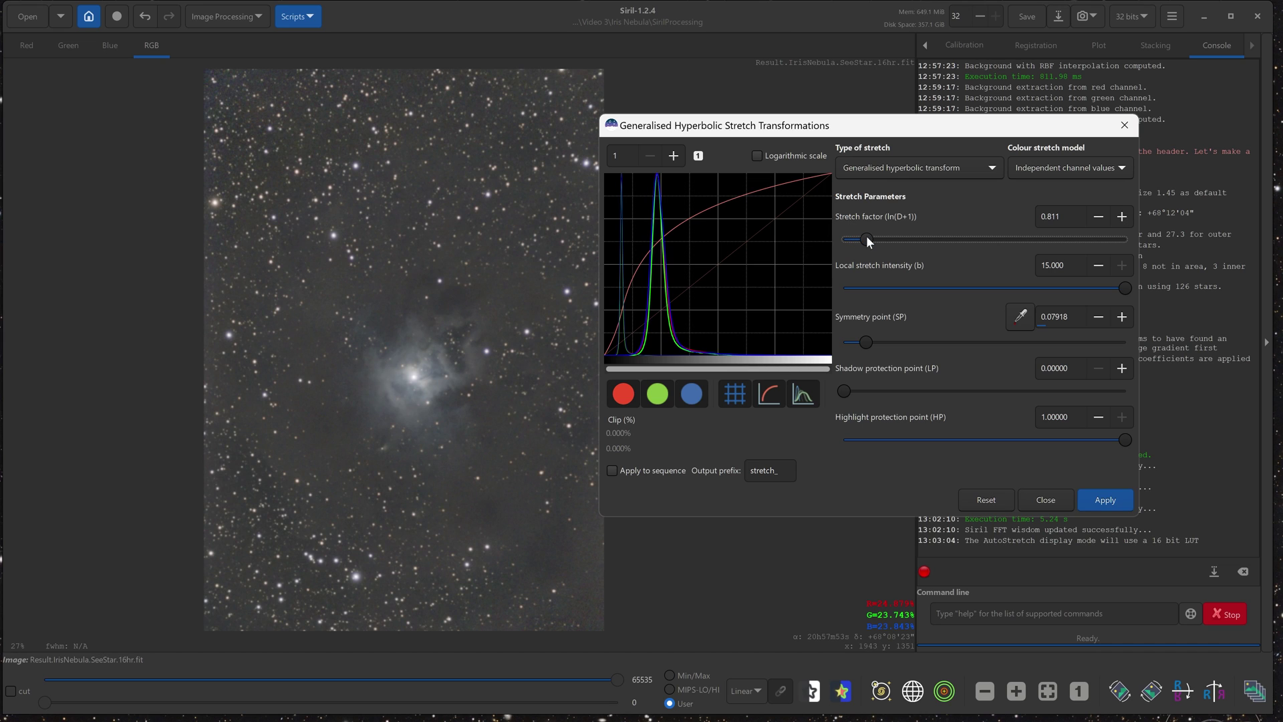
{"action": "left_click_drag", "start_coordinate": [866, 238], "coordinate": [860, 239]}
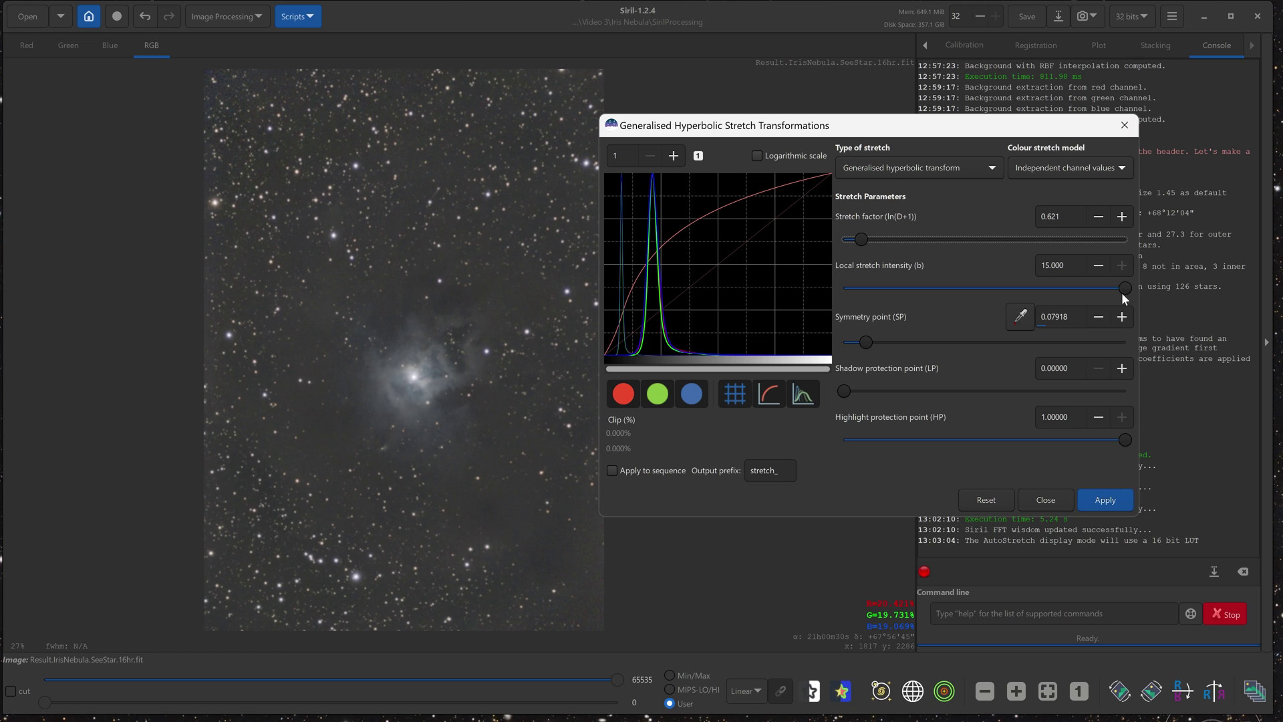
{"action": "left_click_drag", "start_coordinate": [1123, 293], "coordinate": [1064, 287]}
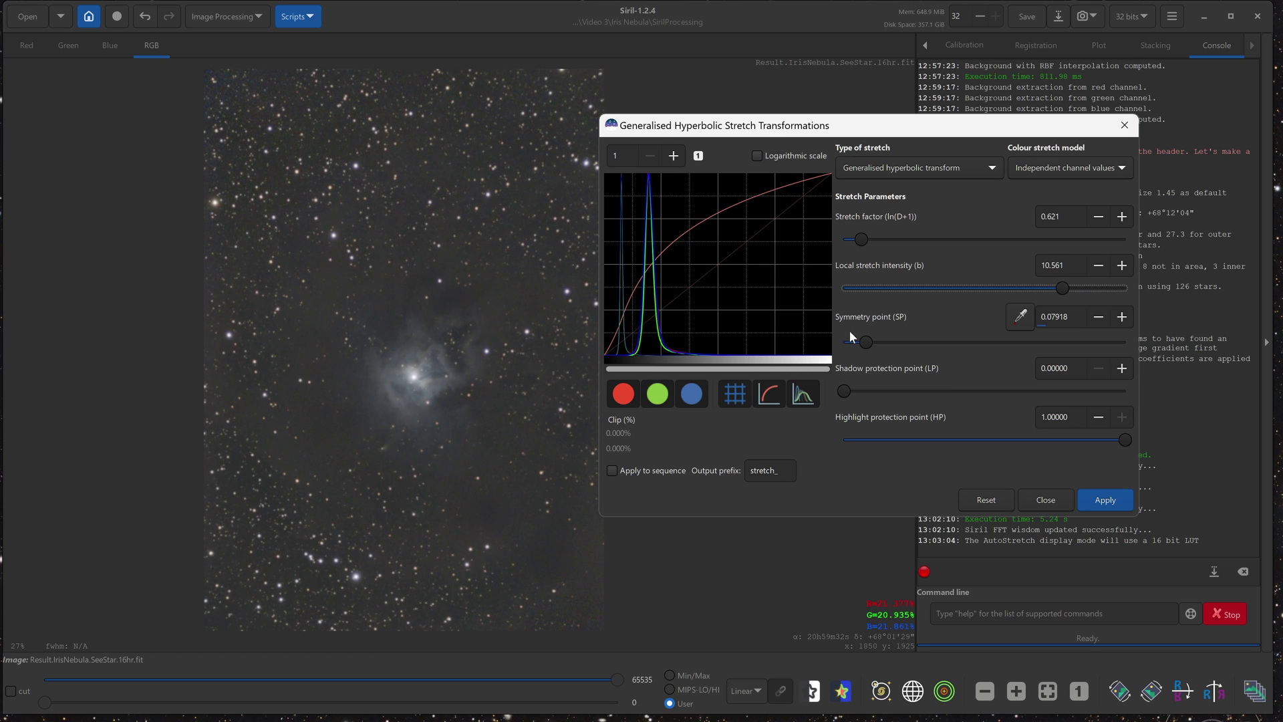
{"action": "left_click_drag", "start_coordinate": [1061, 289], "coordinate": [930, 292]}
Tune stretch factor 1.885, local intensity 3.401 and symmetry point 0.09769, then apply and close
{"action": "left_click_drag", "start_coordinate": [858, 240], "coordinate": [888, 236]}
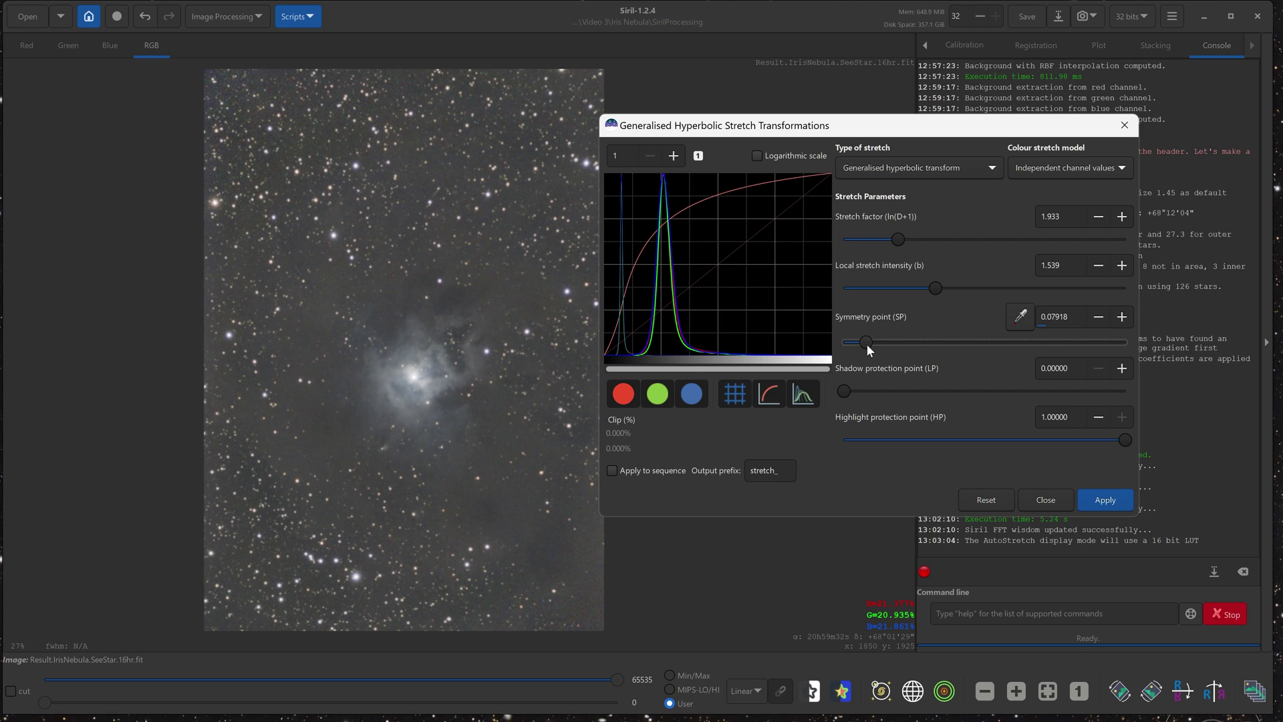
{"action": "left_click_drag", "start_coordinate": [866, 343], "coordinate": [872, 342]}
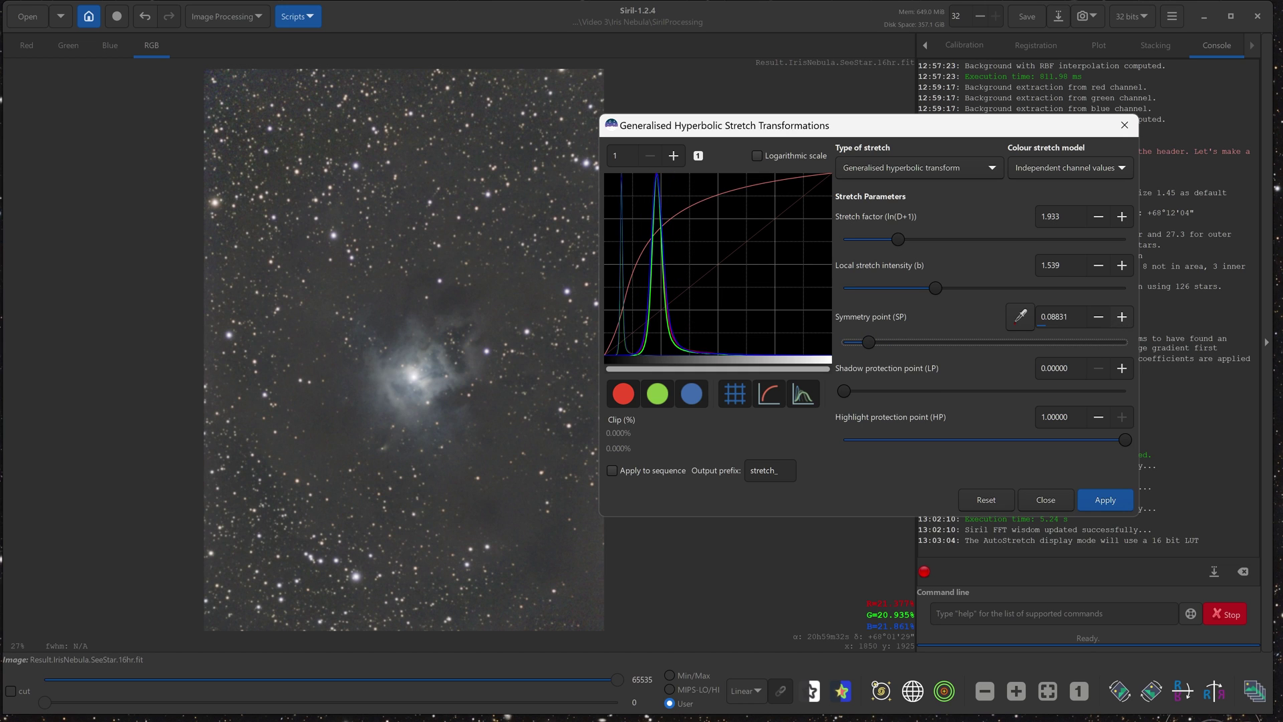
{"action": "left_click", "coordinate": [1119, 317]}
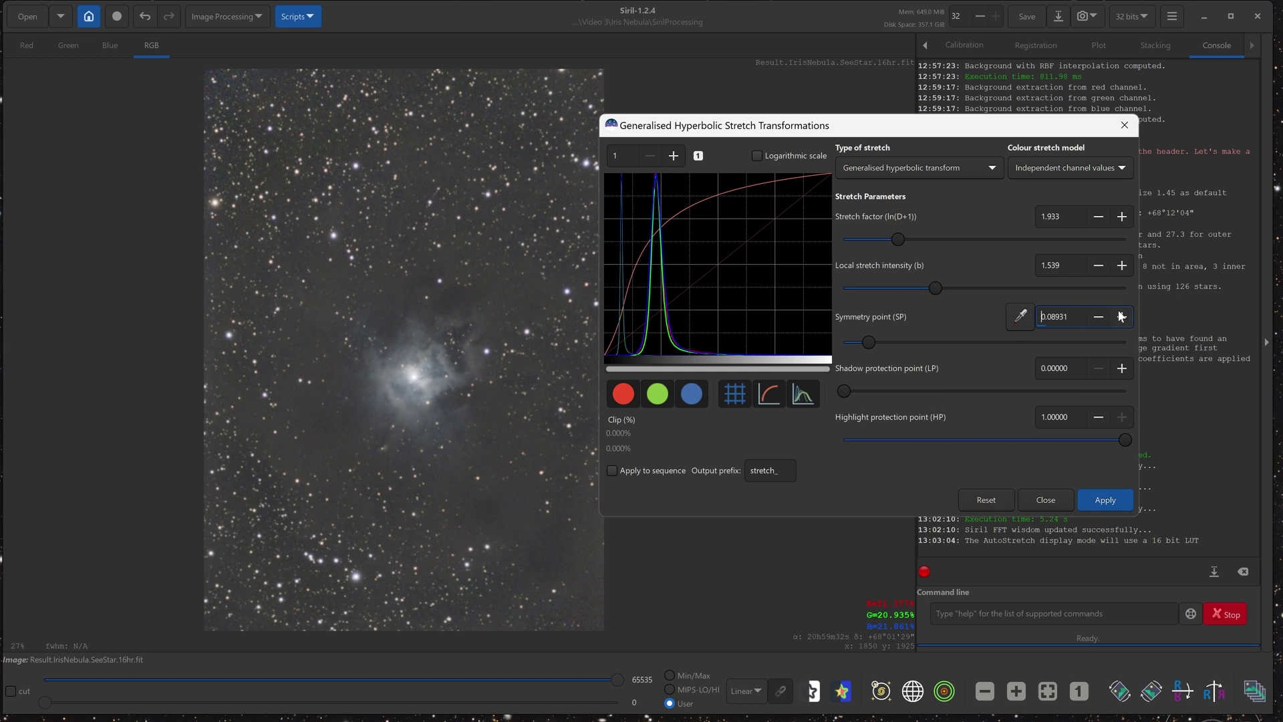
{"action": "left_click", "coordinate": [1121, 317]}
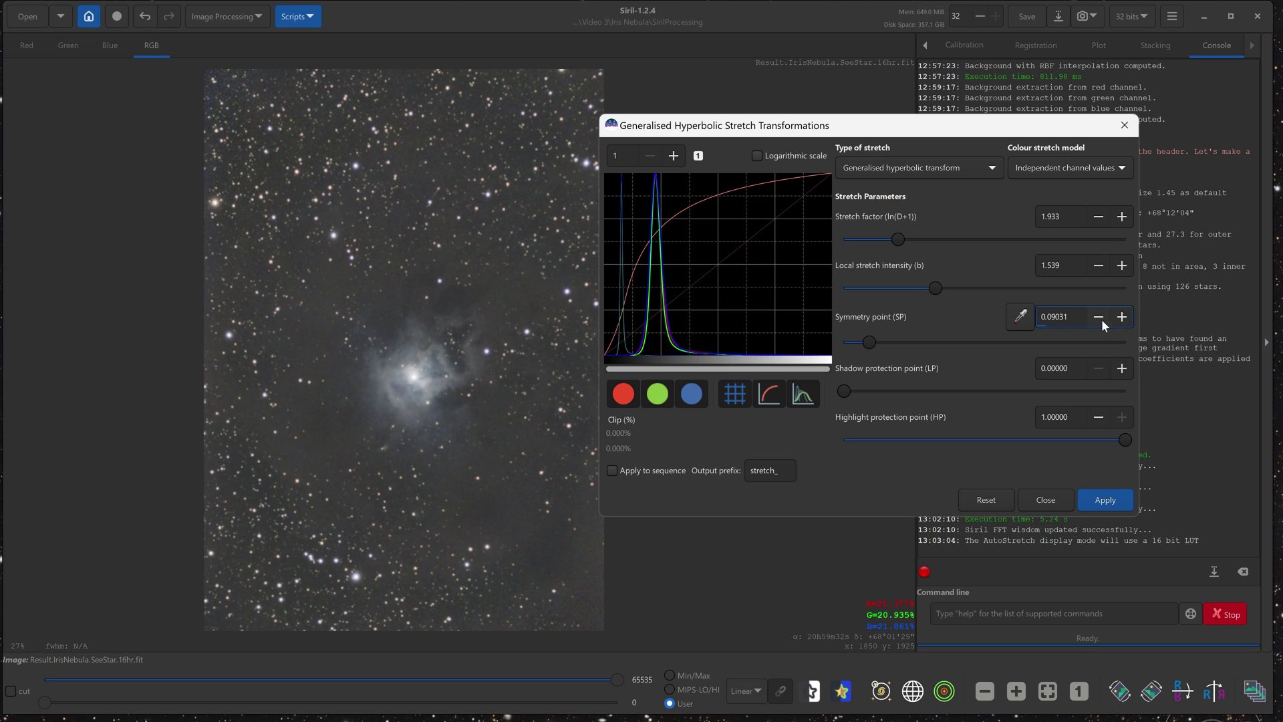
{"action": "left_click", "coordinate": [1119, 317]}
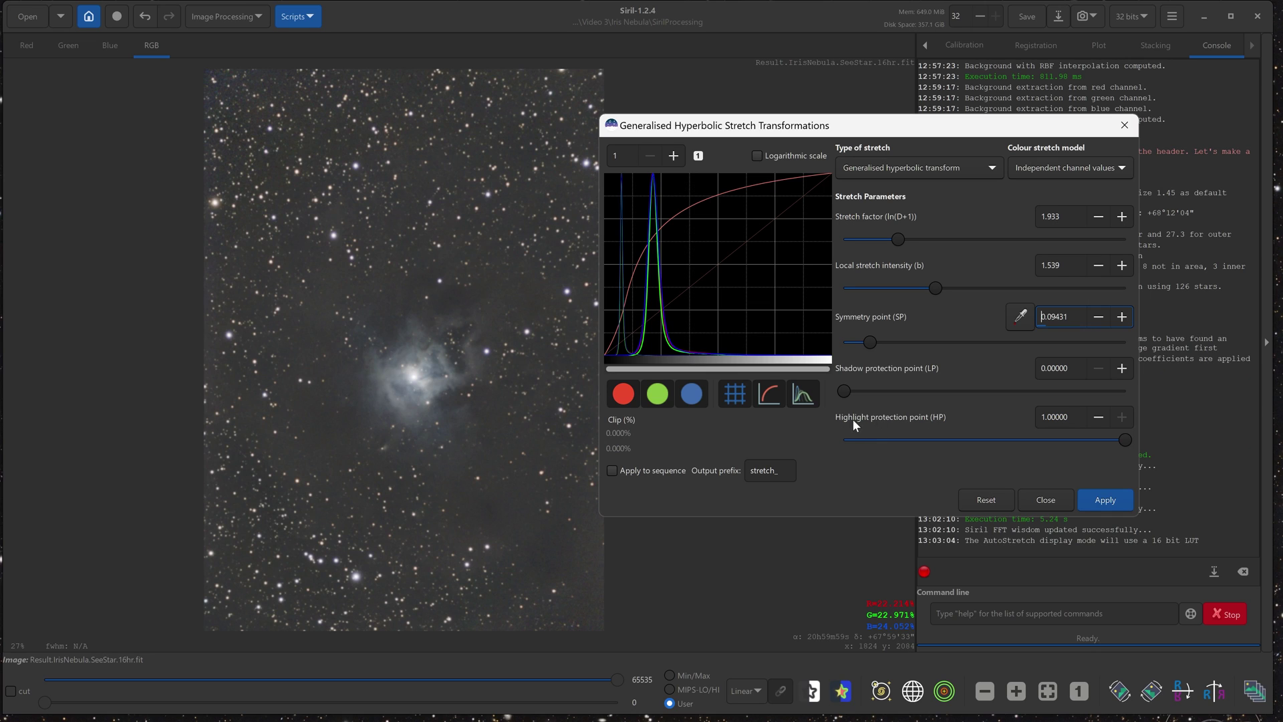
{"action": "mouse_move", "coordinate": [1122, 439]}
{"action": "left_mouse_down"}
{"action": "mouse_move", "coordinate": [921, 448]}
{"action": "mouse_move", "coordinate": [995, 431]}
{"action": "mouse_move", "coordinate": [1072, 457]}
{"action": "mouse_move", "coordinate": [1143, 449]}
{"action": "mouse_move", "coordinate": [969, 444]}
{"action": "mouse_move", "coordinate": [1125, 437]}
{"action": "left_mouse_up"}
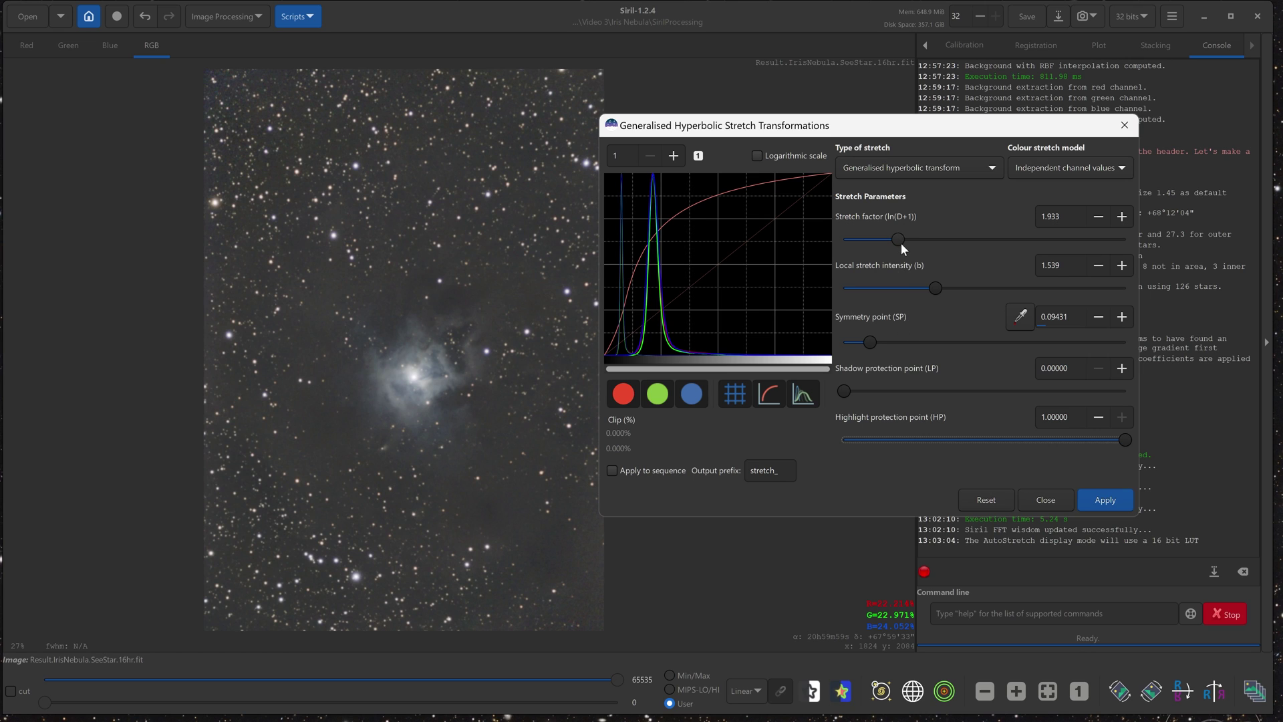
{"action": "left_click_drag", "start_coordinate": [901, 242], "coordinate": [906, 239]}
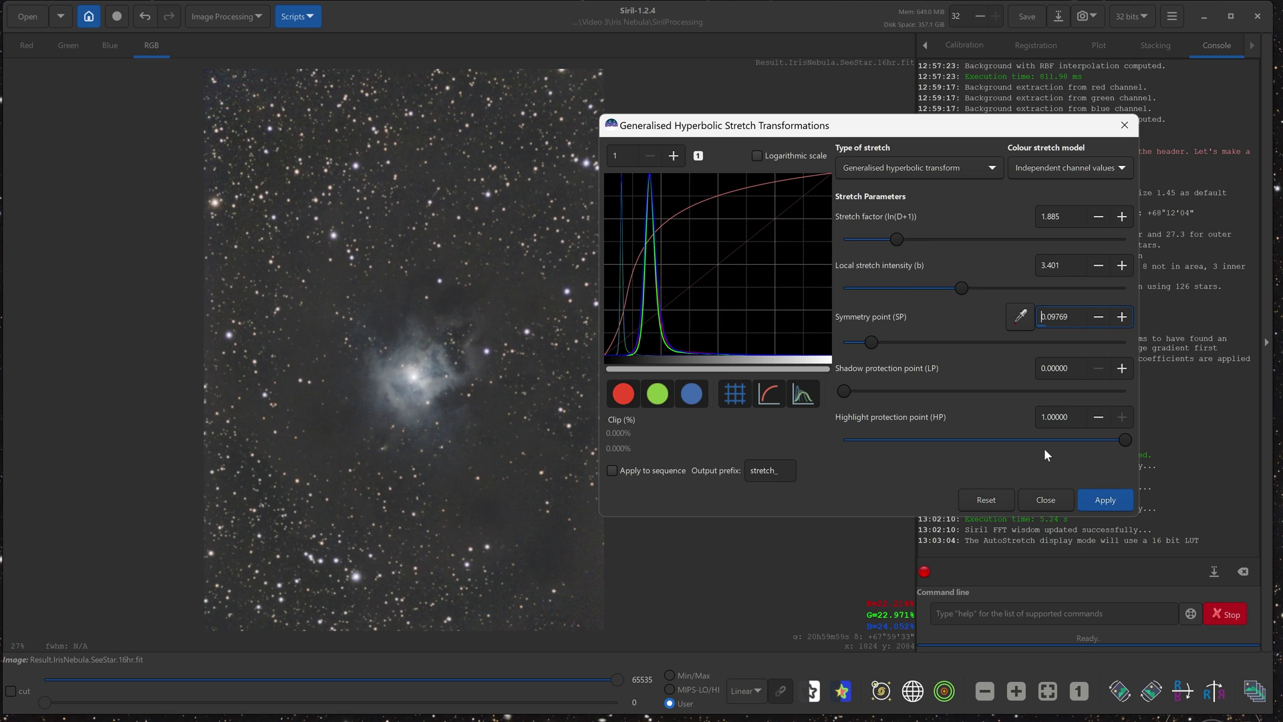
{"action": "left_click", "coordinate": [1100, 502]}
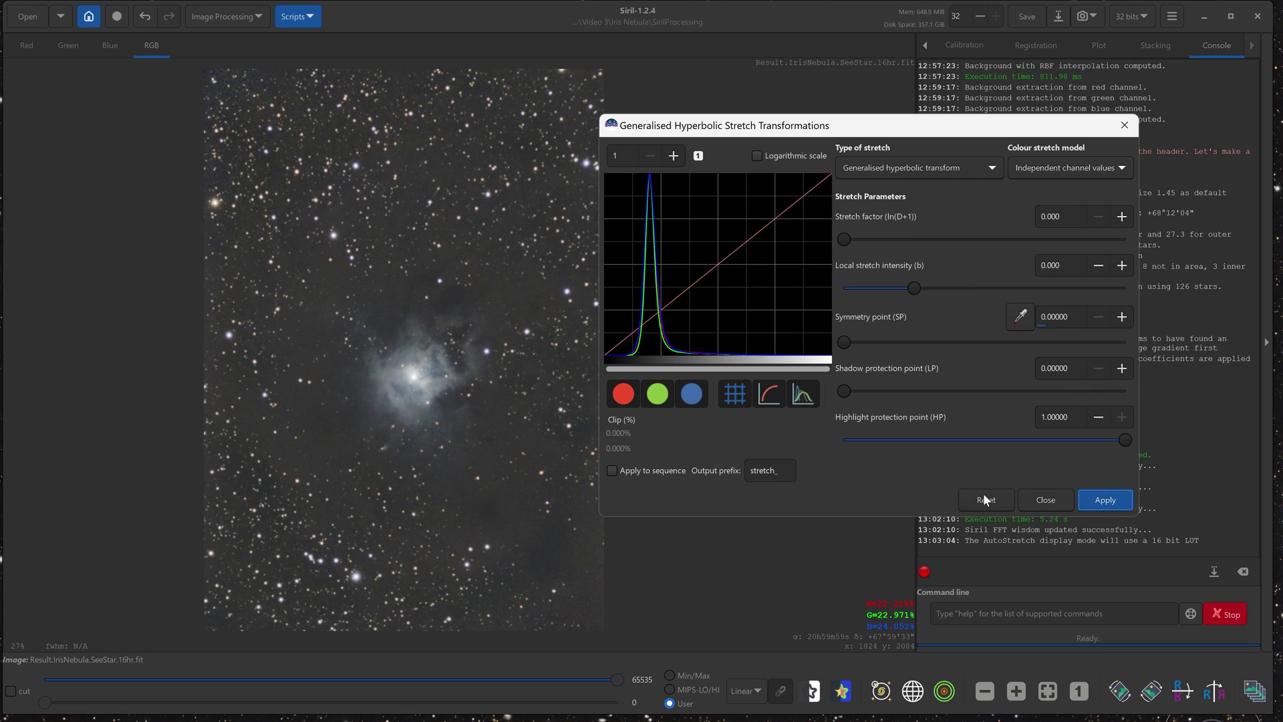
{"action": "left_click", "coordinate": [1042, 493]}
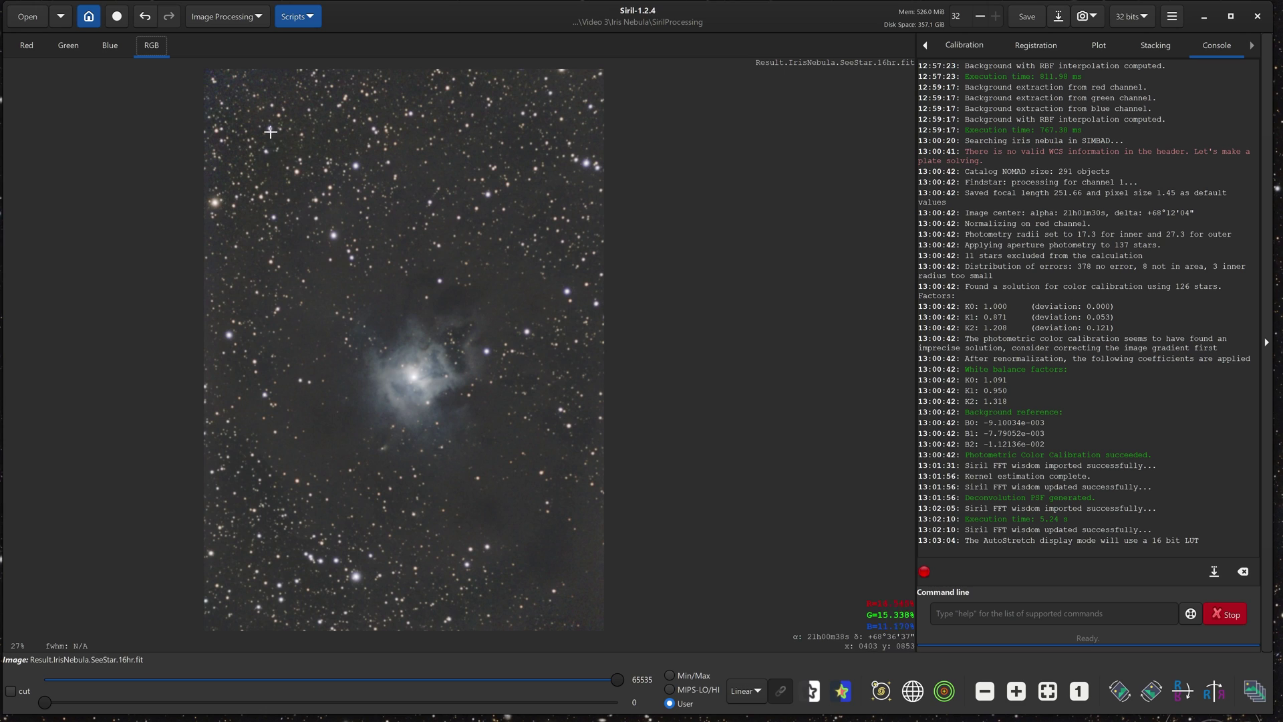
Apply SCNR green noise removal with Average Neutral, amount 1.00, preserving lightness
{"action": "left_click", "coordinate": [222, 19]}
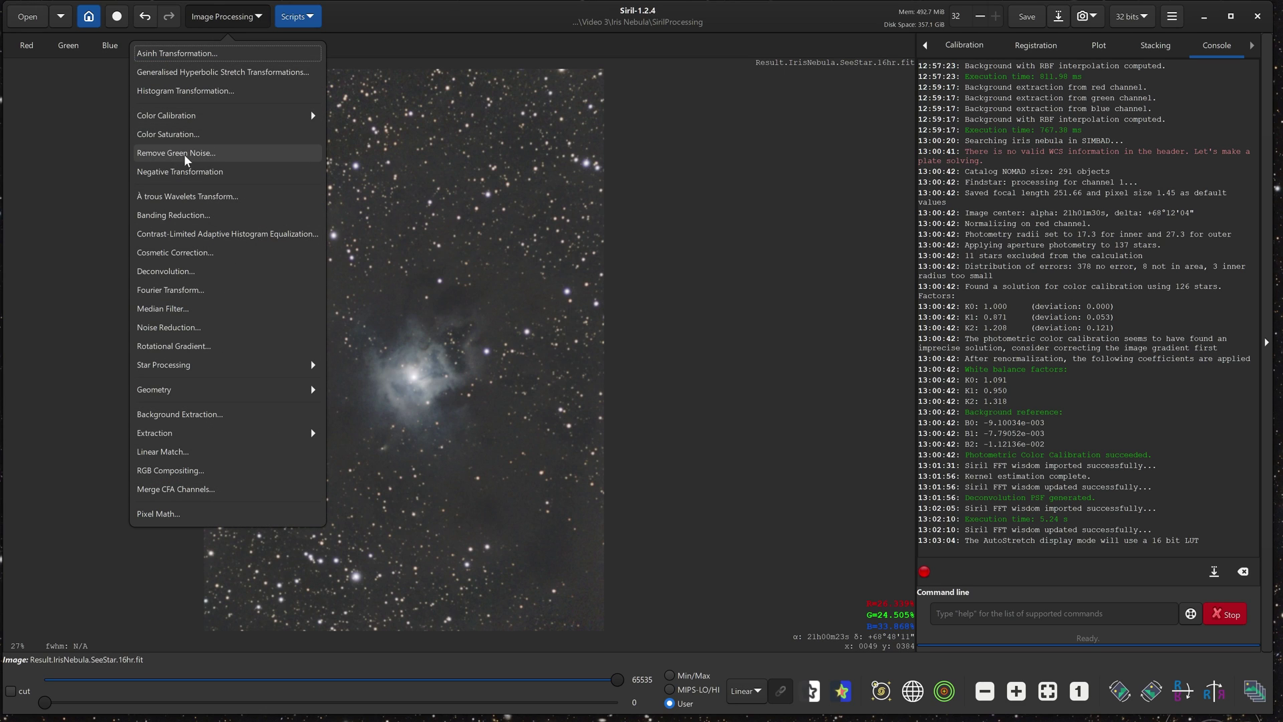
{"action": "left_click", "coordinate": [203, 149]}
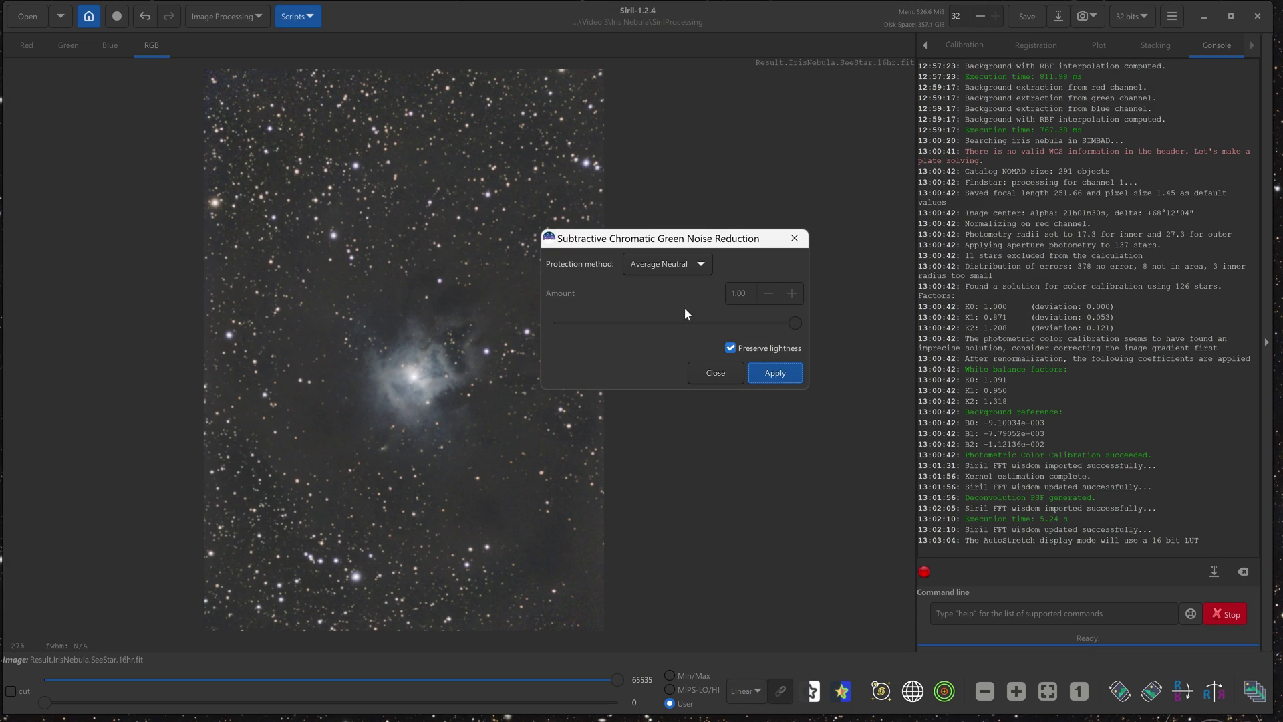
{"action": "left_click", "coordinate": [766, 369]}
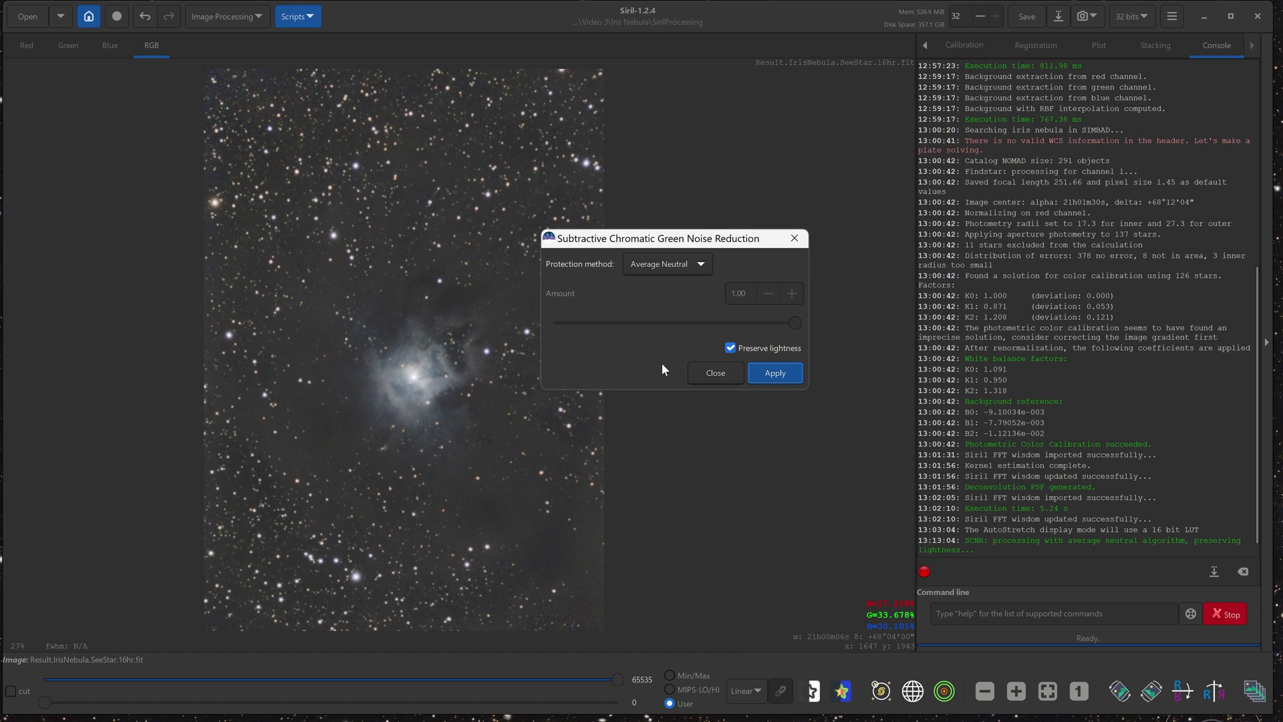
{"action": "left_click", "coordinate": [710, 374]}
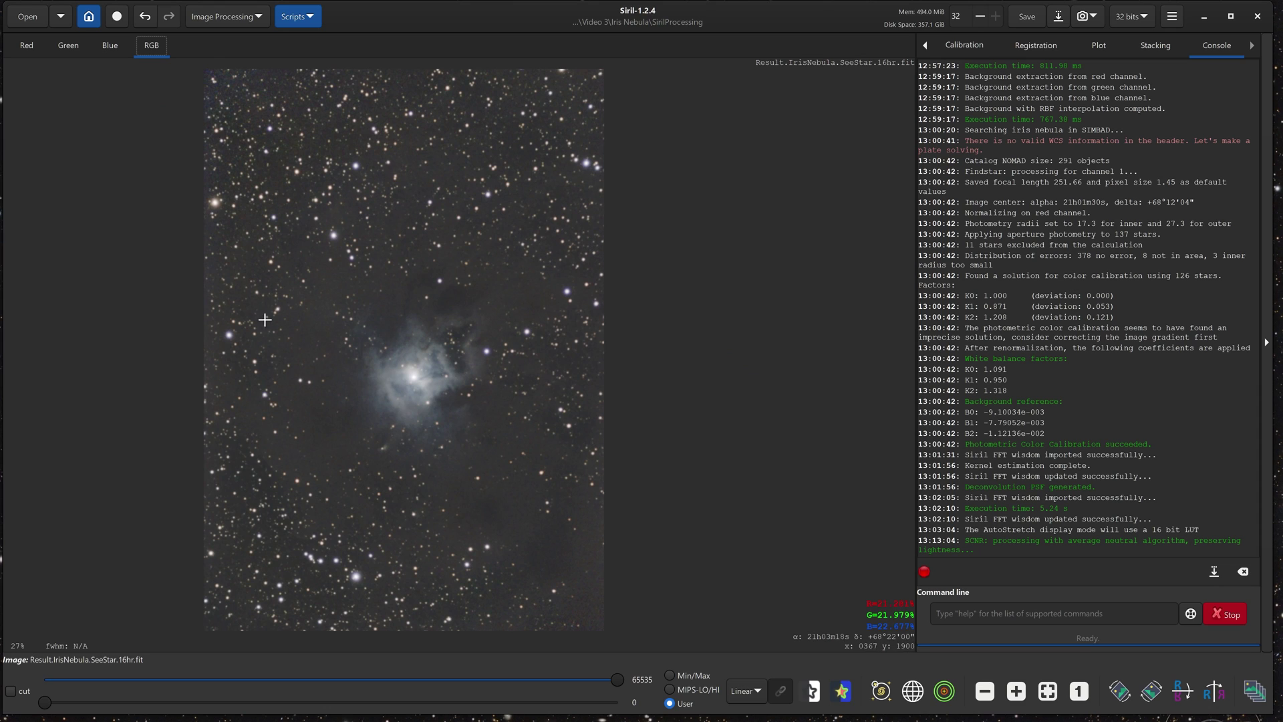
Toggle undo and redo to compare before and after green removal, keeping it applied
{"action": "left_click", "coordinate": [143, 23]}
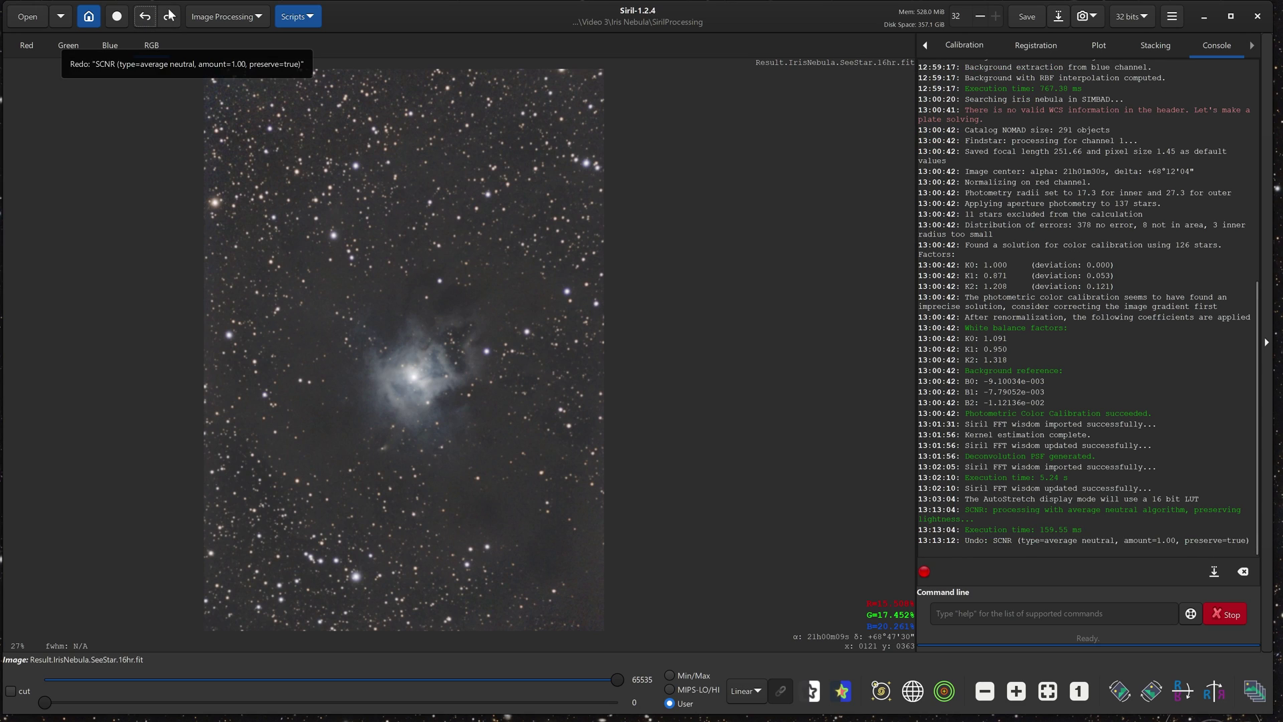
{"action": "left_click", "coordinate": [169, 15]}
{"action": "left_click", "coordinate": [147, 18]}
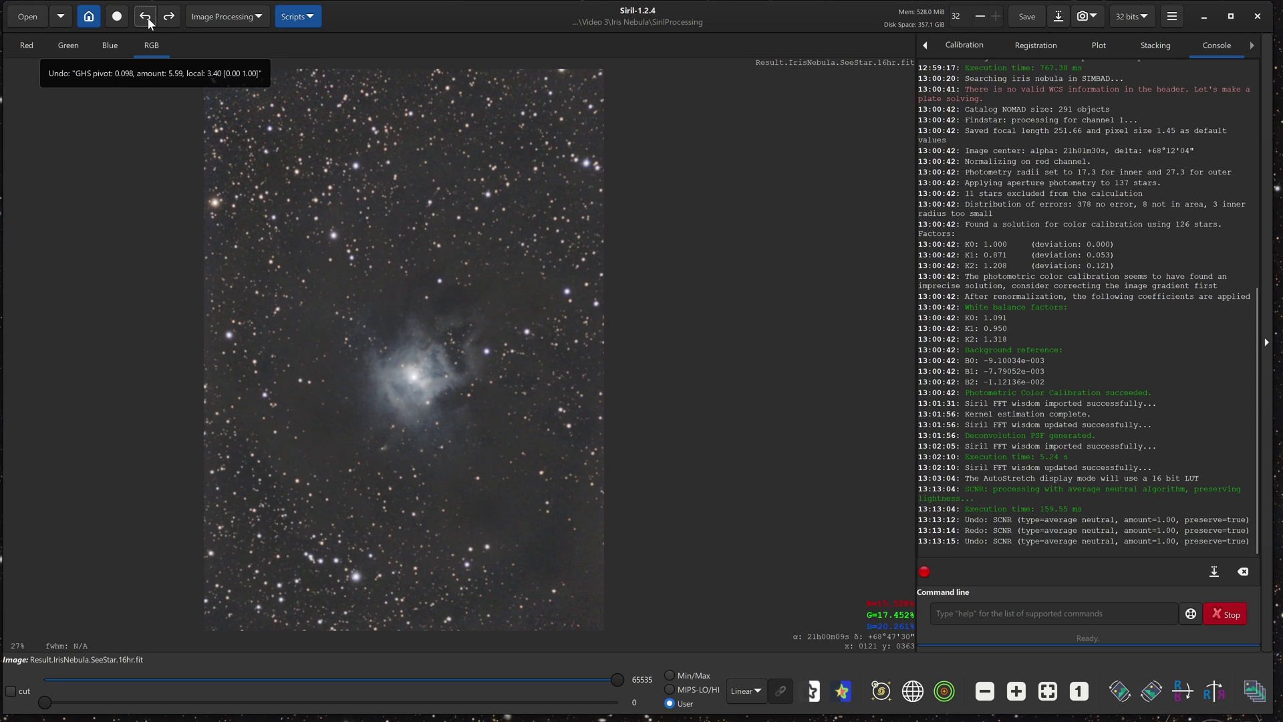
{"action": "left_click", "coordinate": [170, 18]}
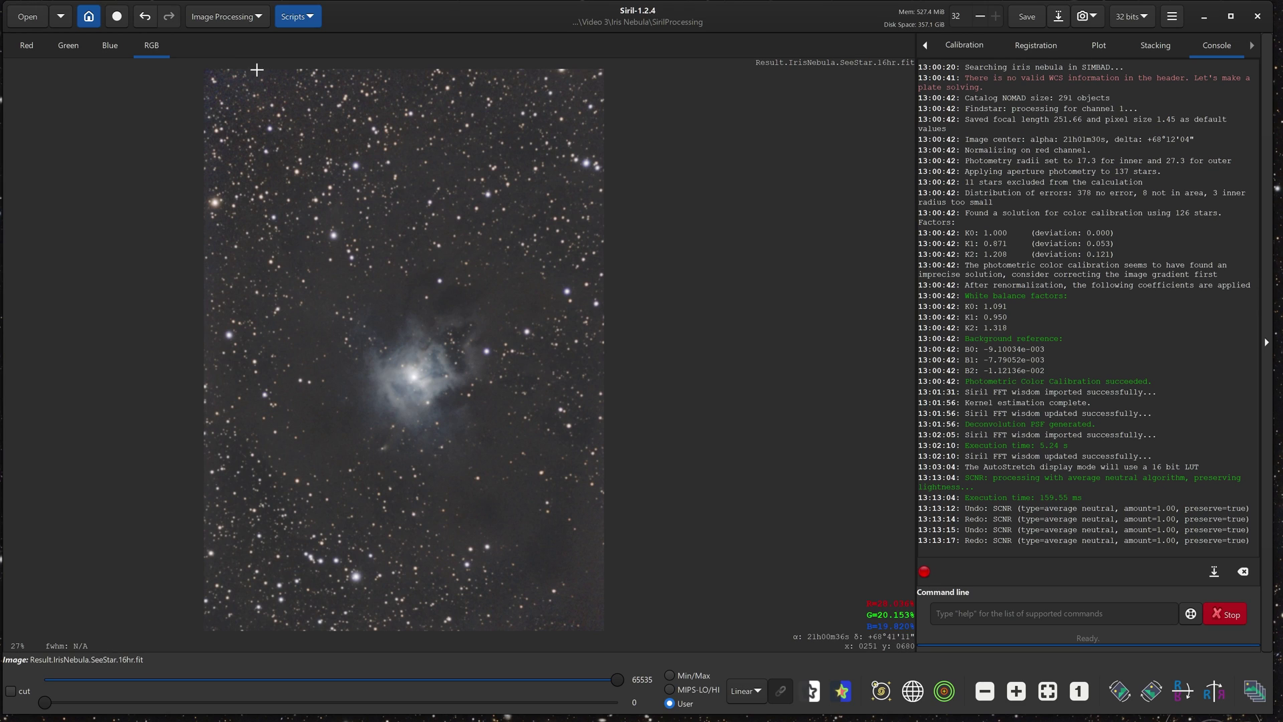
{"action": "left_click", "coordinate": [254, 14]}
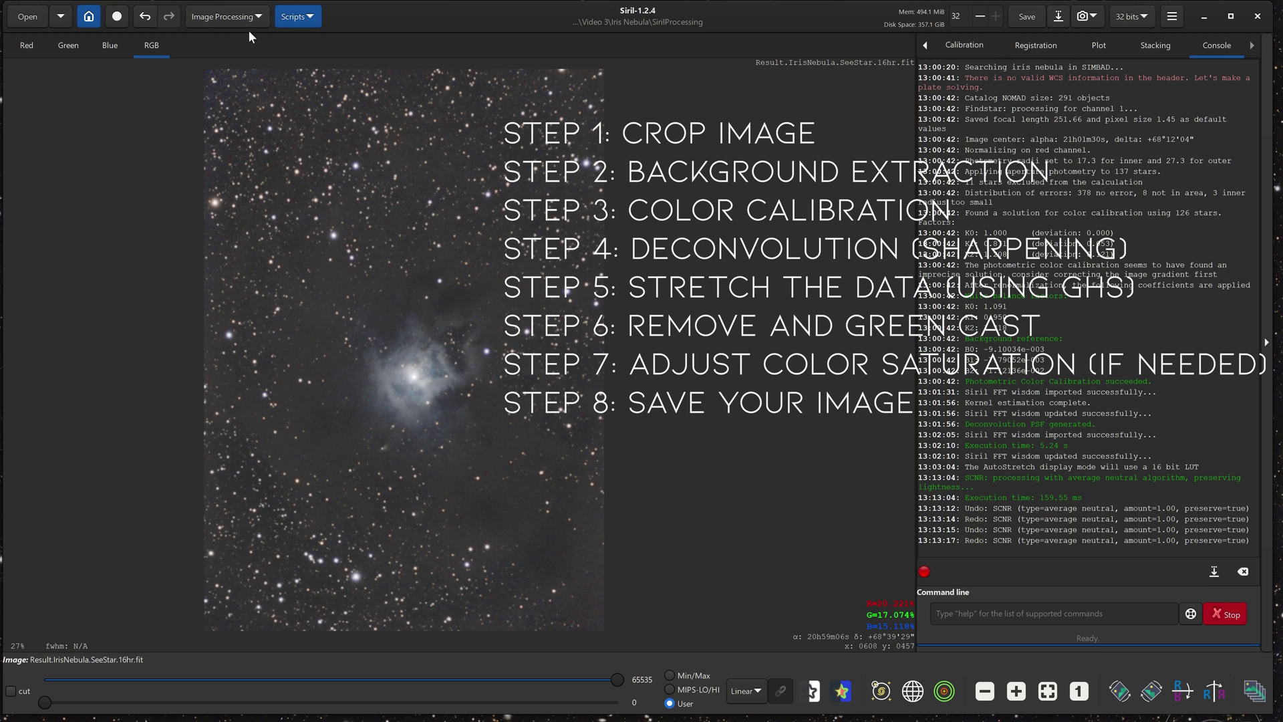
Boost global colour saturation to amount 0.59 with background factor 1.00, checking it against preview off
{"action": "left_click", "coordinate": [222, 10]}
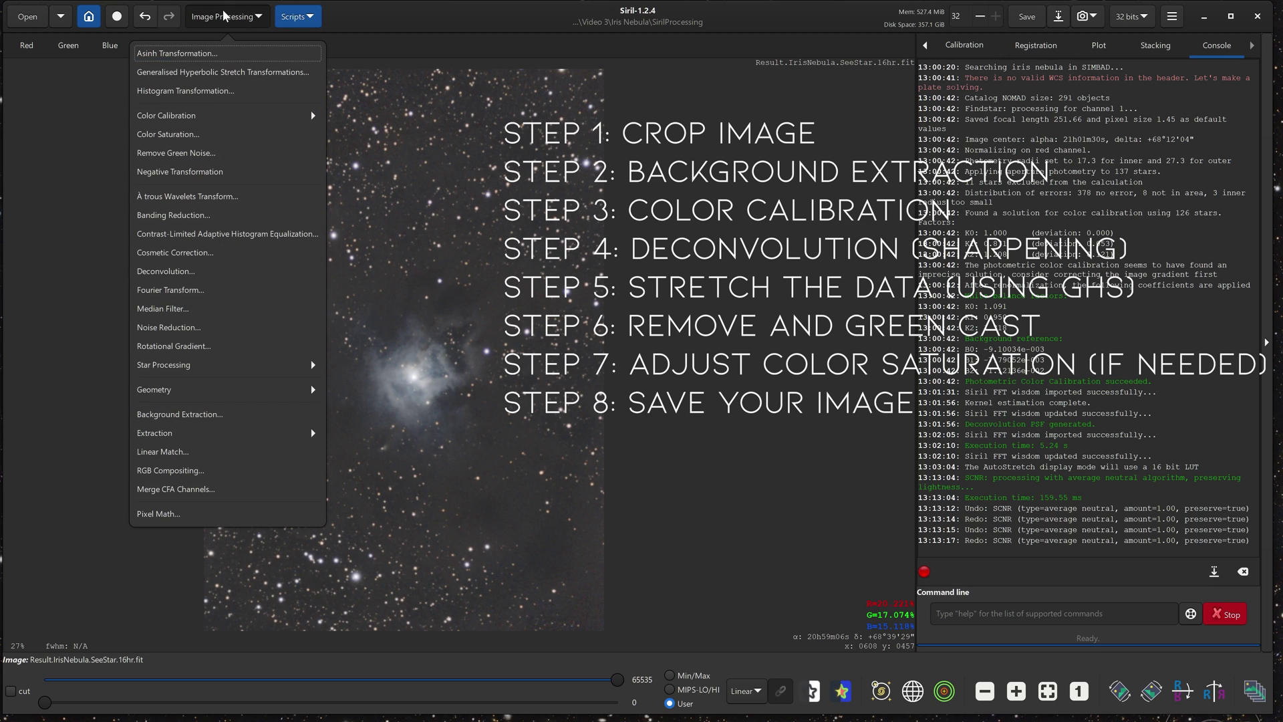
{"action": "left_click", "coordinate": [195, 136]}
{"action": "left_click_drag", "start_coordinate": [642, 354], "coordinate": [671, 356]}
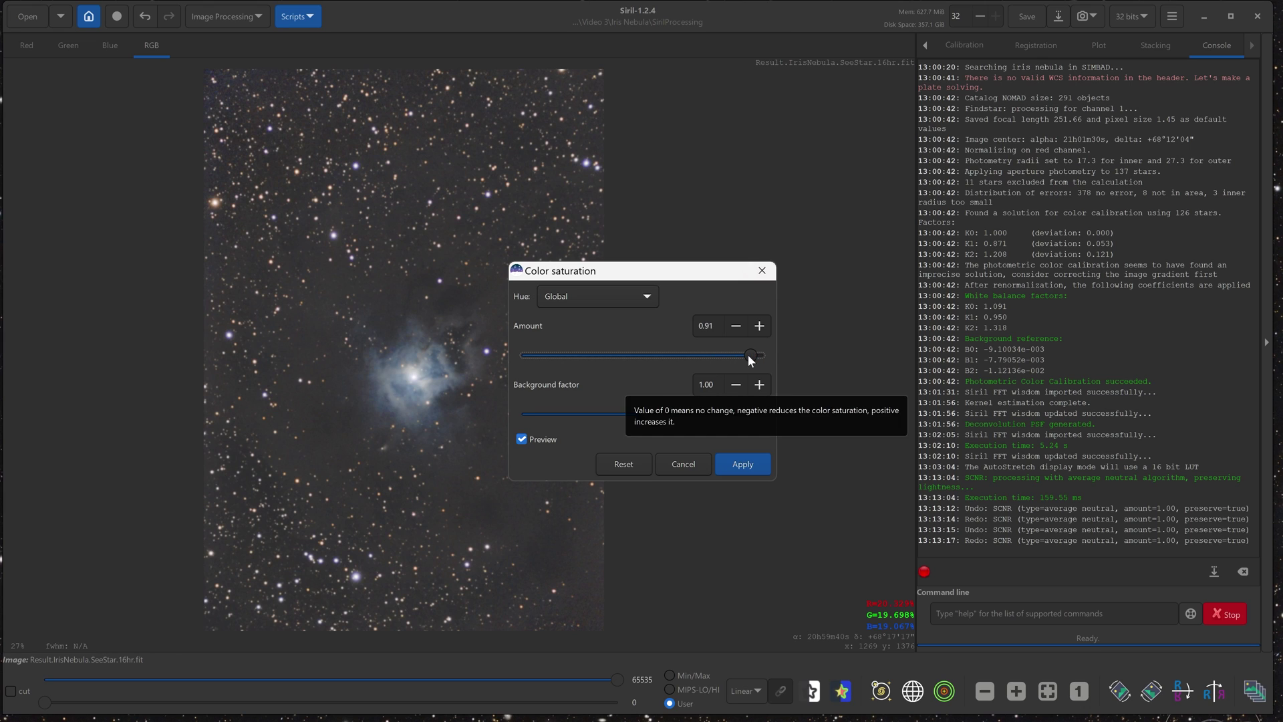
{"action": "left_click_drag", "start_coordinate": [748, 355], "coordinate": [723, 360]}
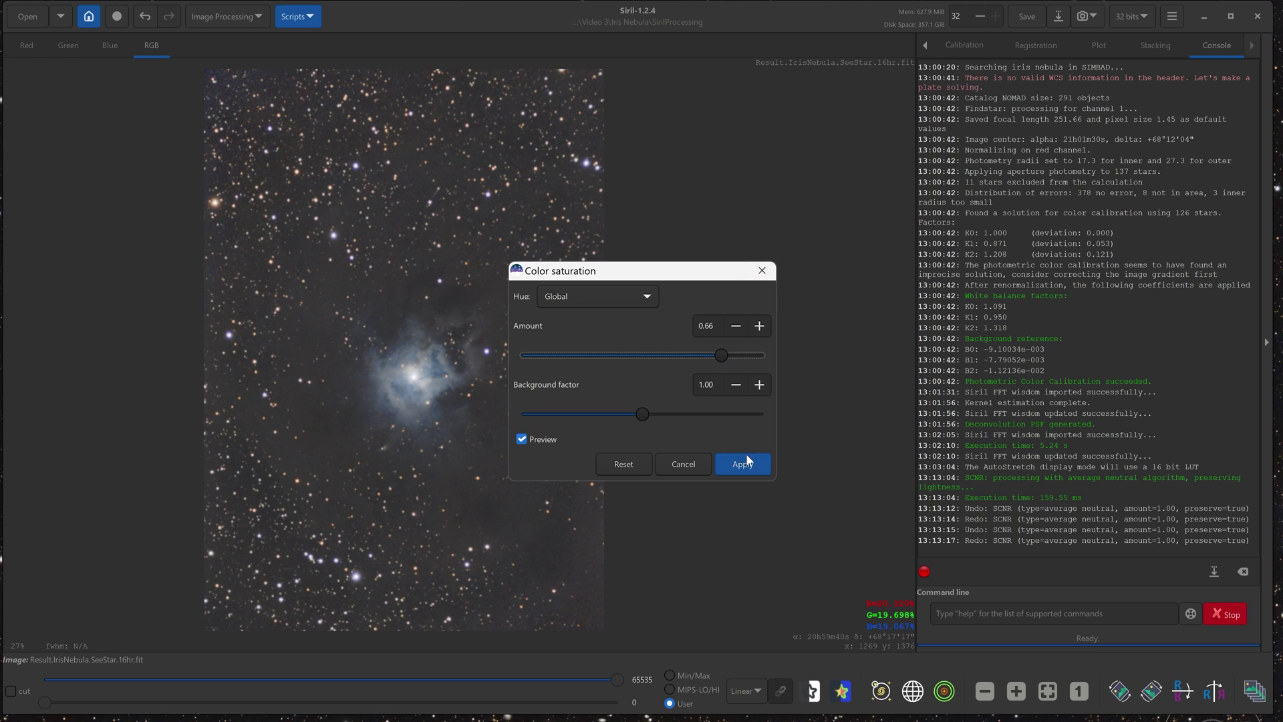
{"action": "left_click", "coordinate": [522, 439]}
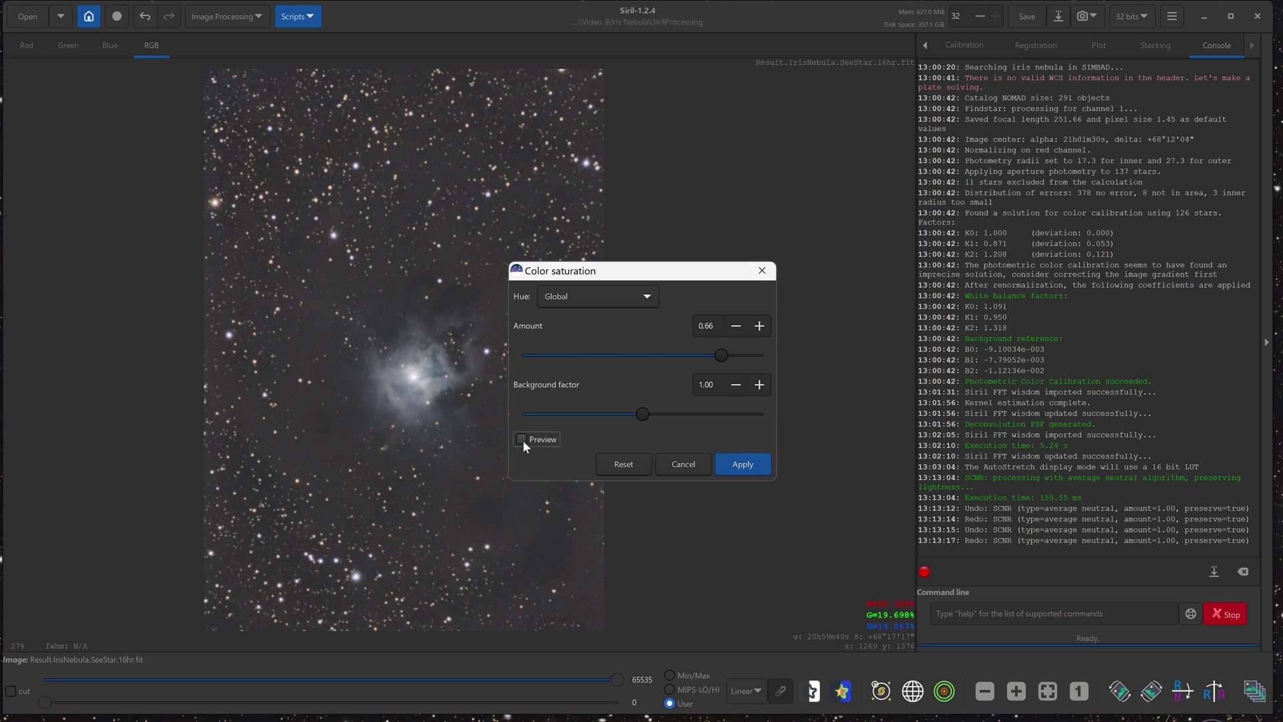
{"action": "left_click", "coordinate": [744, 463]}
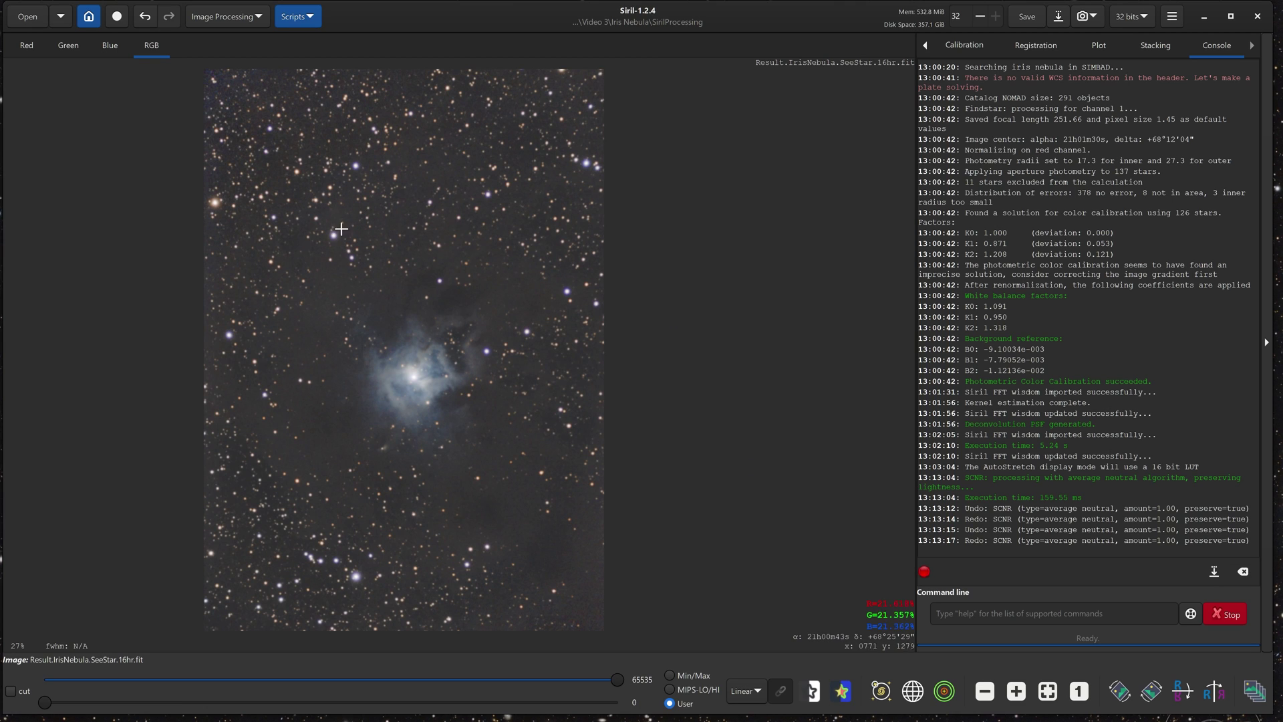
{"action": "left_click", "coordinate": [230, 17]}
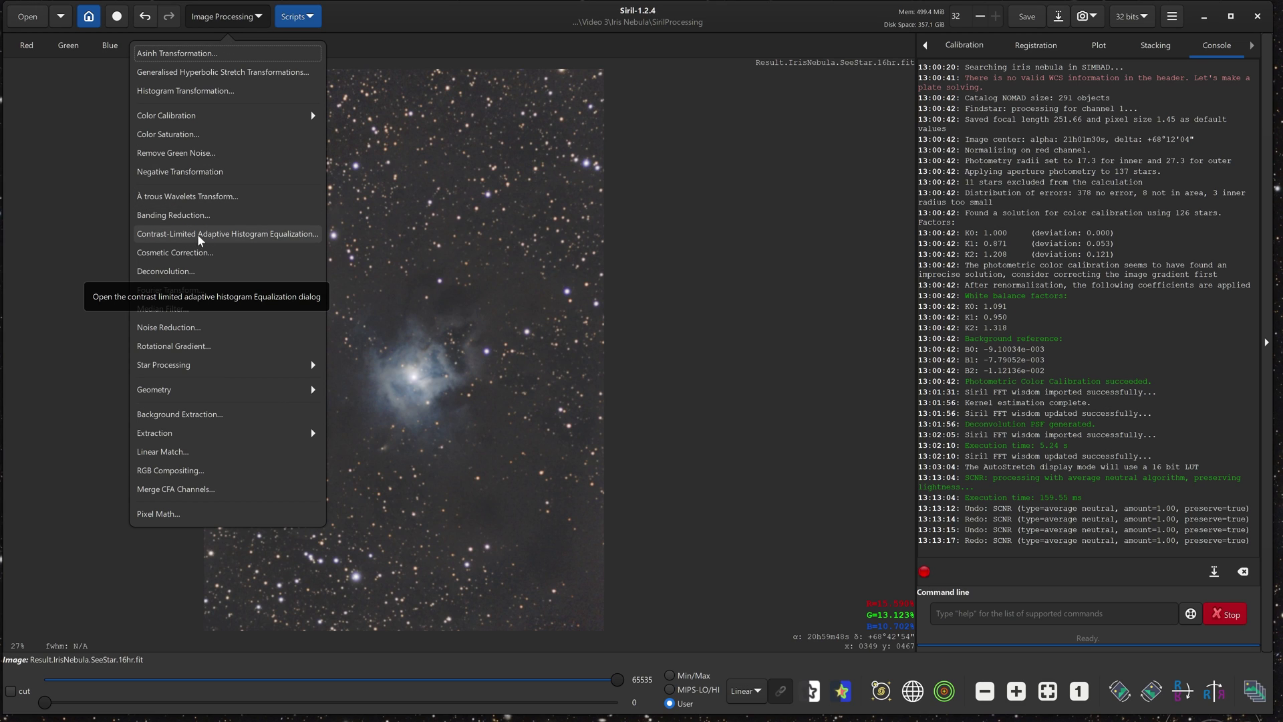
Try CLAHE tile grid sizes and clip limits, settling on grid size 4 and clip limit about 3.78
{"action": "left_click", "coordinate": [281, 233]}
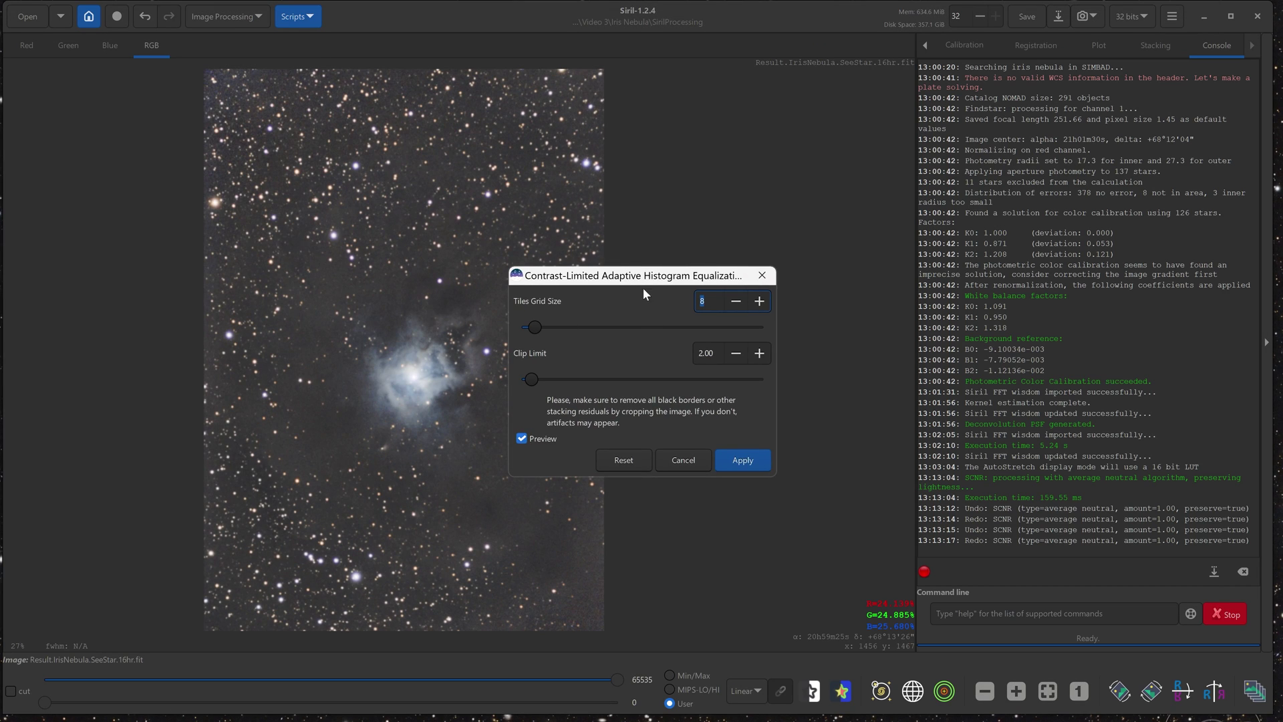
{"action": "left_click_drag", "start_coordinate": [640, 277], "coordinate": [698, 273]}
{"action": "left_click", "coordinate": [594, 319]}
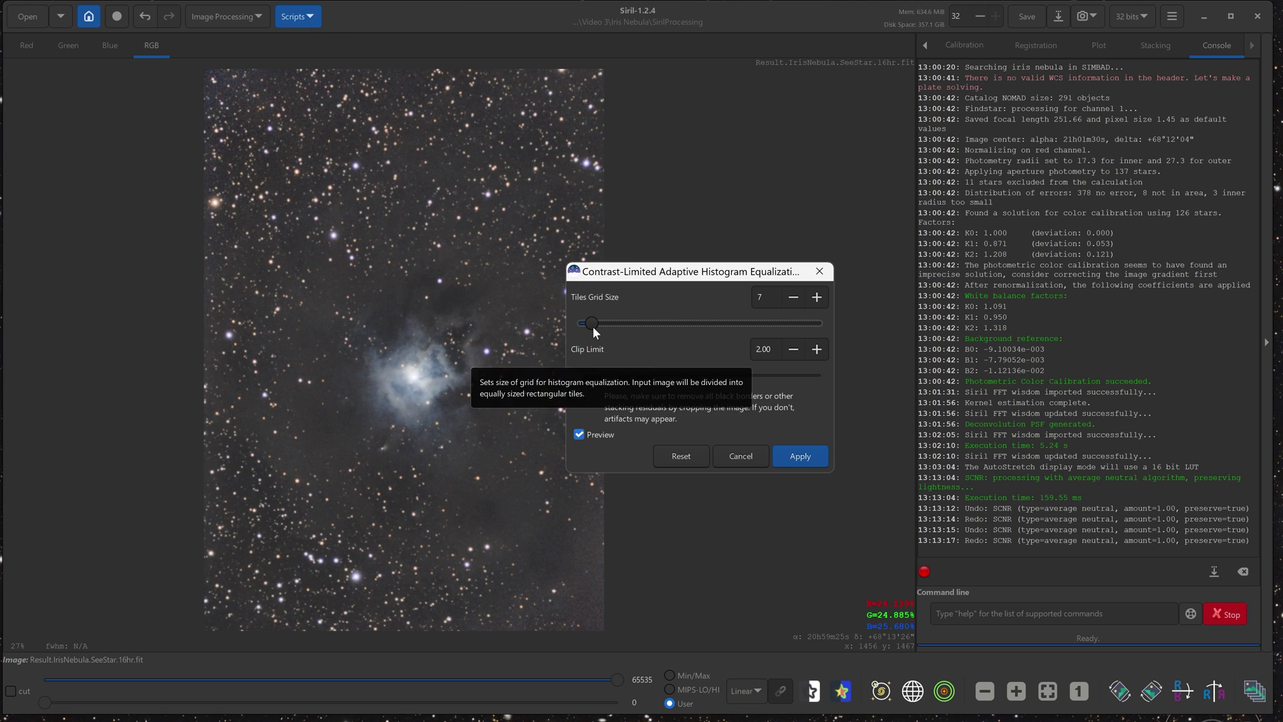
{"action": "left_click_drag", "start_coordinate": [592, 326], "coordinate": [595, 325]}
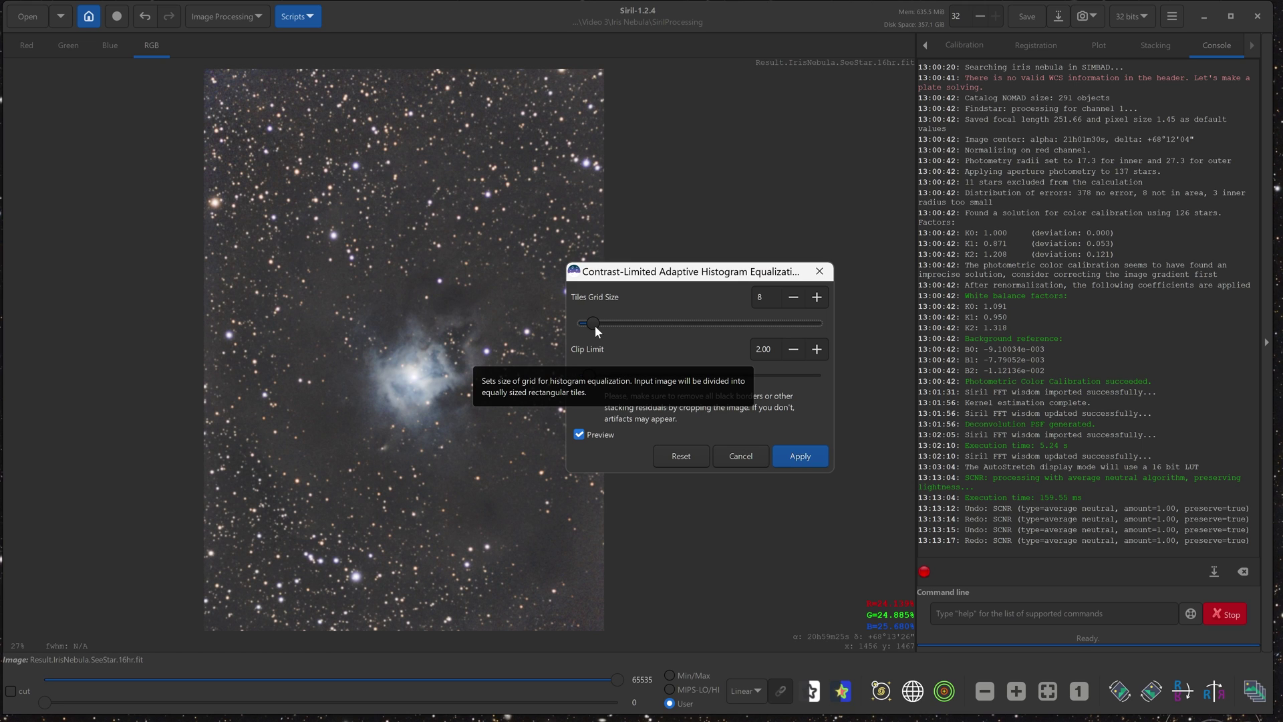
{"action": "left_click_drag", "start_coordinate": [592, 323], "coordinate": [587, 324]}
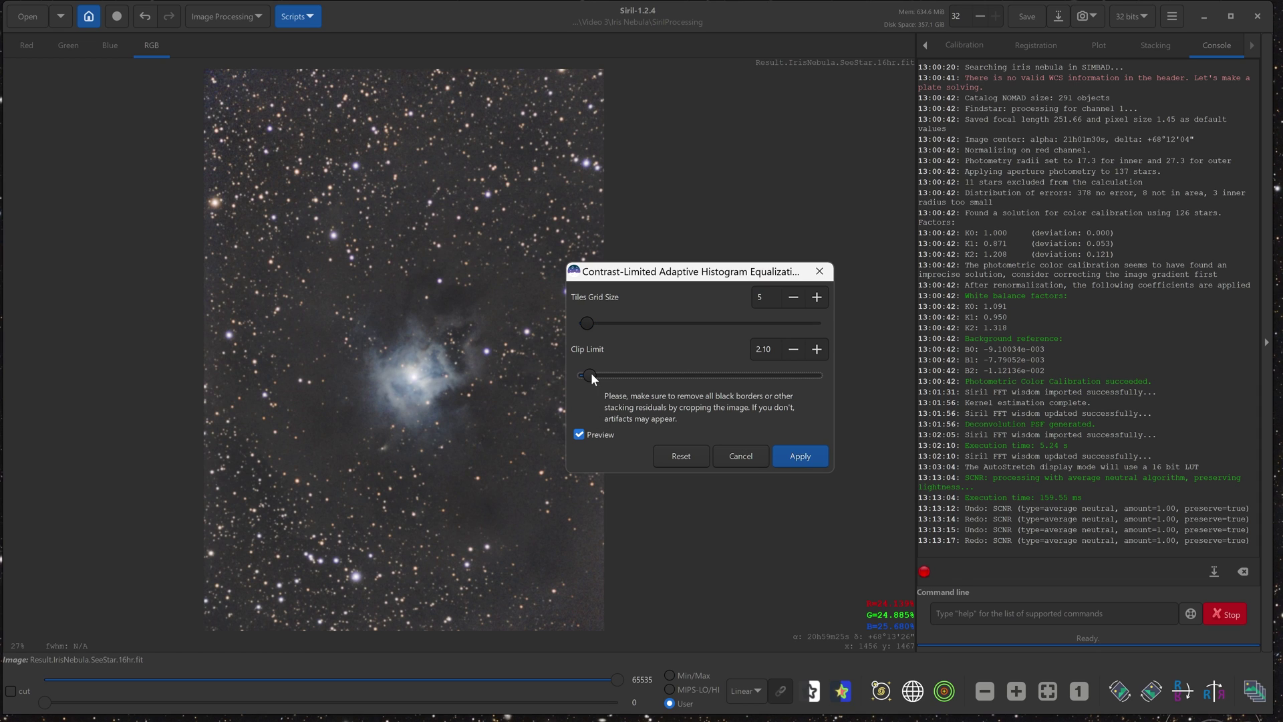
{"action": "left_click_drag", "start_coordinate": [591, 371], "coordinate": [614, 370]}
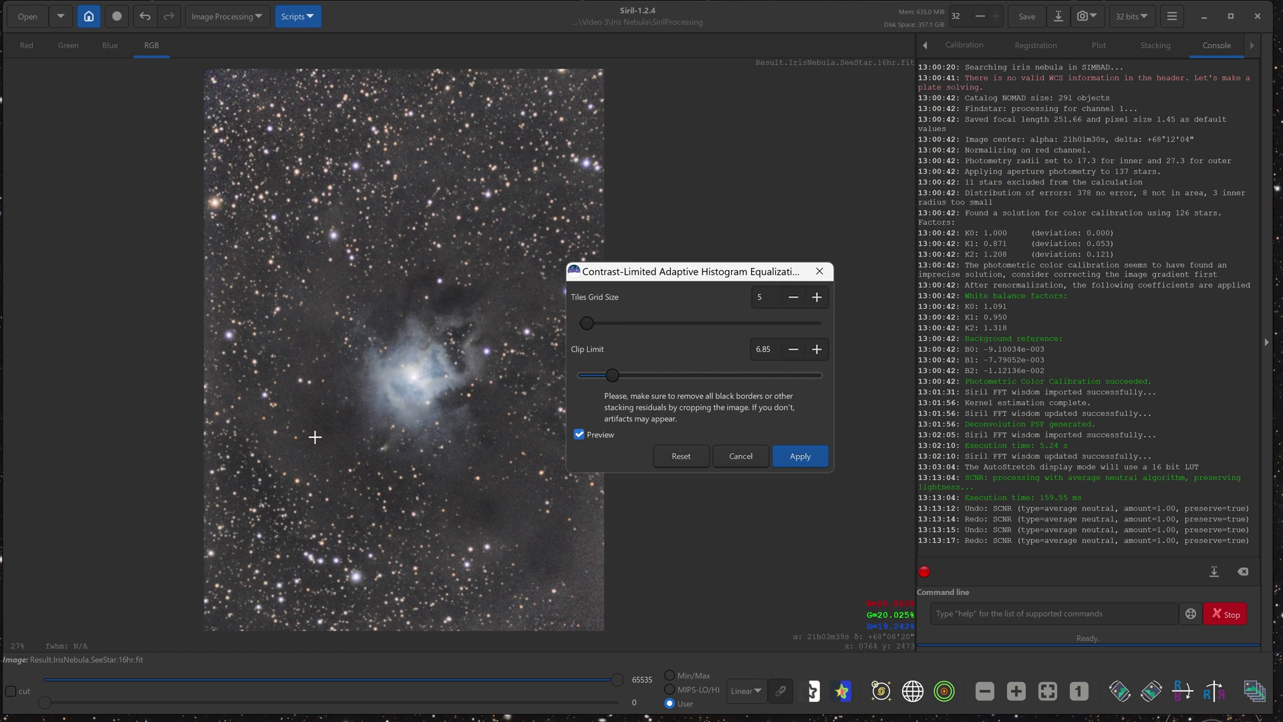
{"action": "left_click_drag", "start_coordinate": [616, 374], "coordinate": [608, 373]}
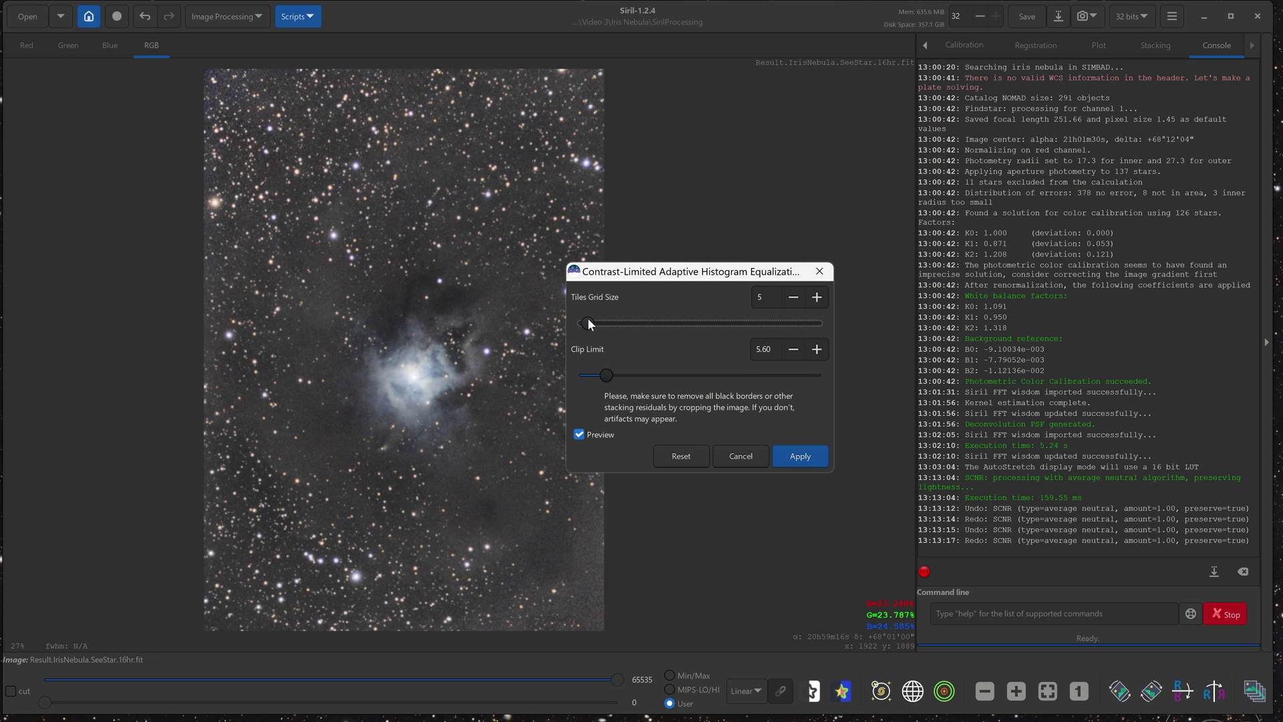
{"action": "left_click_drag", "start_coordinate": [582, 322], "coordinate": [588, 322]}
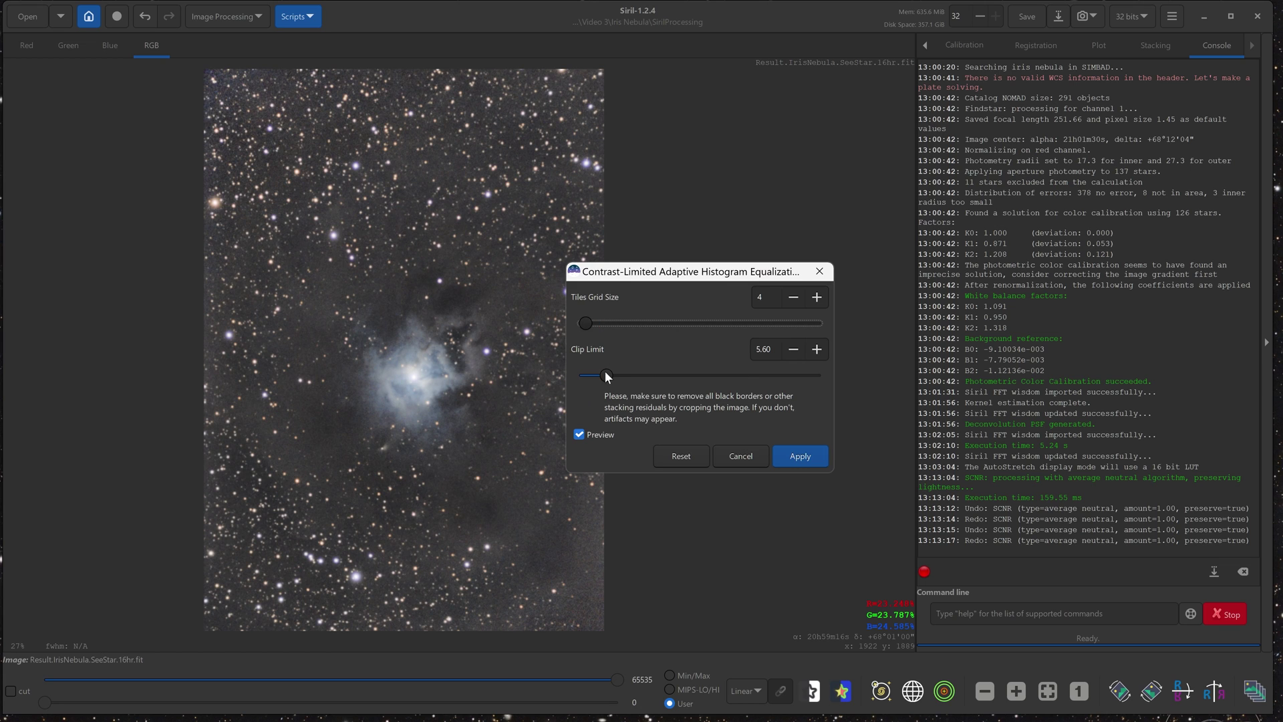
{"action": "left_click_drag", "start_coordinate": [605, 374], "coordinate": [596, 375]}
Compare the preview with clip limit lowered to 1.55, then cancel CLAHE without applying
{"action": "left_click", "coordinate": [579, 434]}
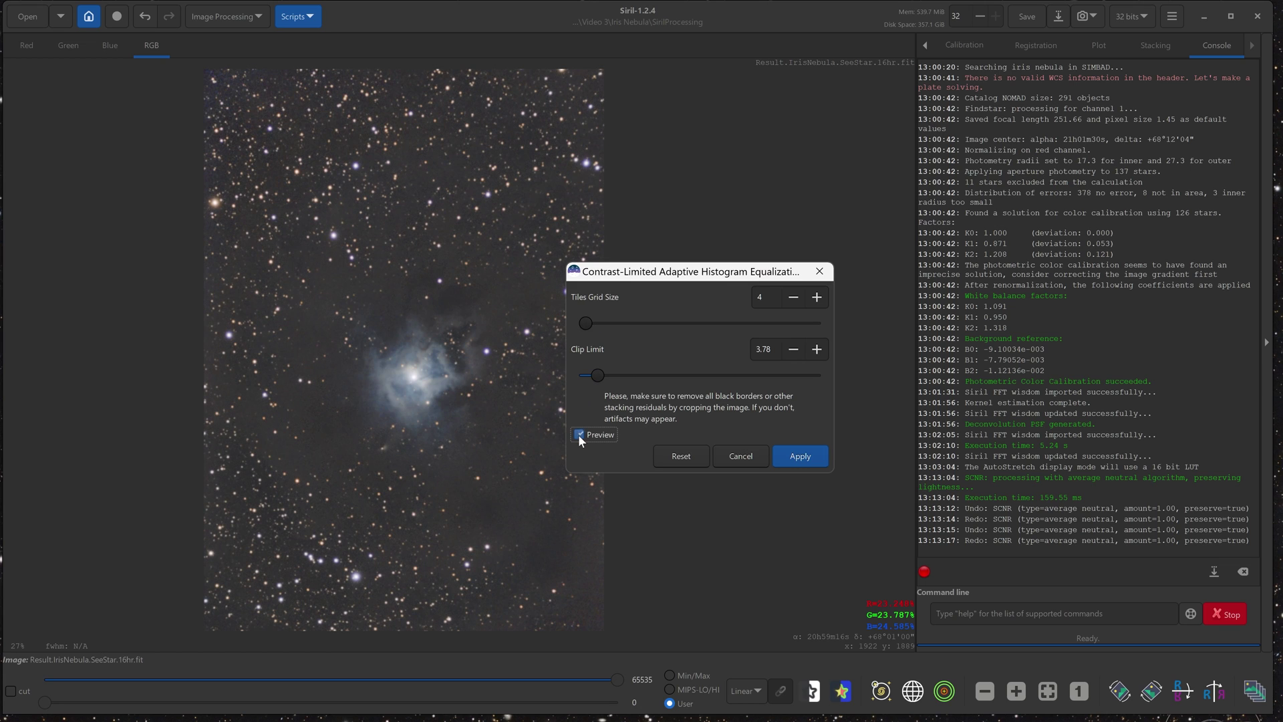
{"action": "left_click", "coordinate": [578, 434]}
{"action": "left_click", "coordinate": [579, 434]}
{"action": "left_click", "coordinate": [578, 435]}
{"action": "left_click_drag", "start_coordinate": [596, 374], "coordinate": [586, 375]}
{"action": "left_click", "coordinate": [597, 433]}
{"action": "left_click", "coordinate": [597, 432]}
{"action": "left_click", "coordinate": [596, 433]}
{"action": "left_click", "coordinate": [596, 433]}
{"action": "left_click", "coordinate": [596, 433]}
{"action": "left_click", "coordinate": [596, 433]}
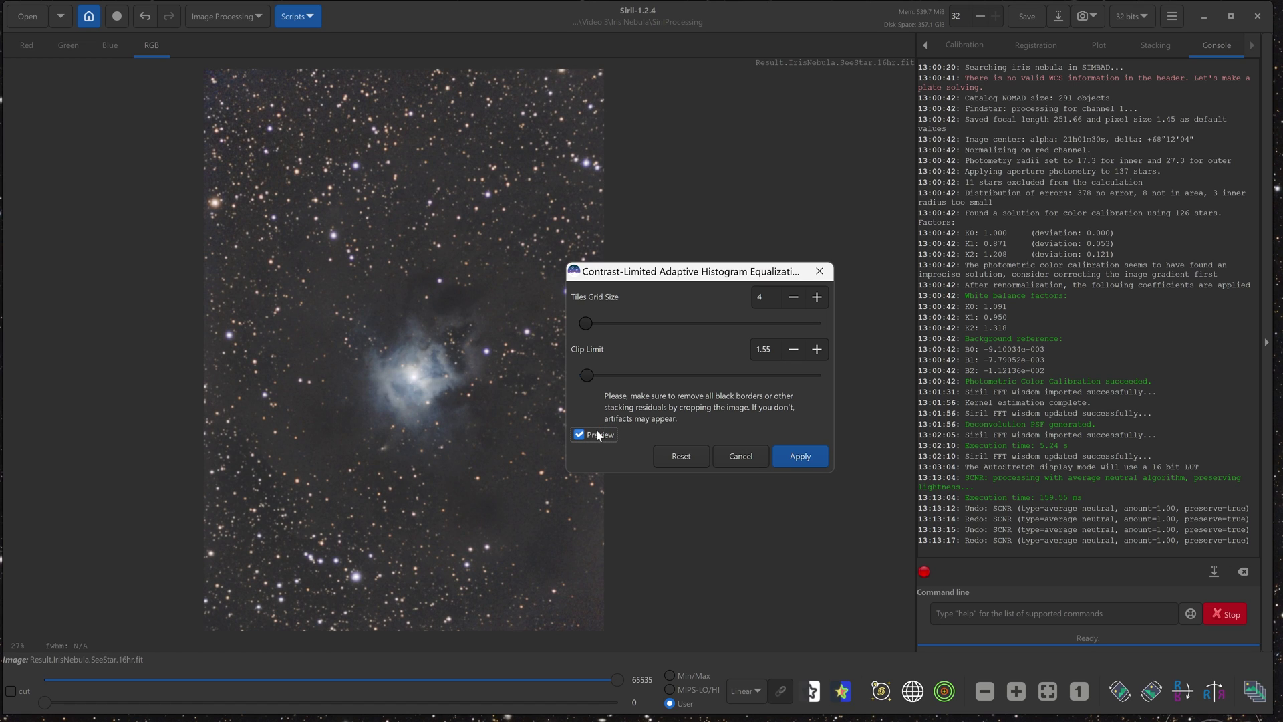
{"action": "left_click", "coordinate": [596, 433]}
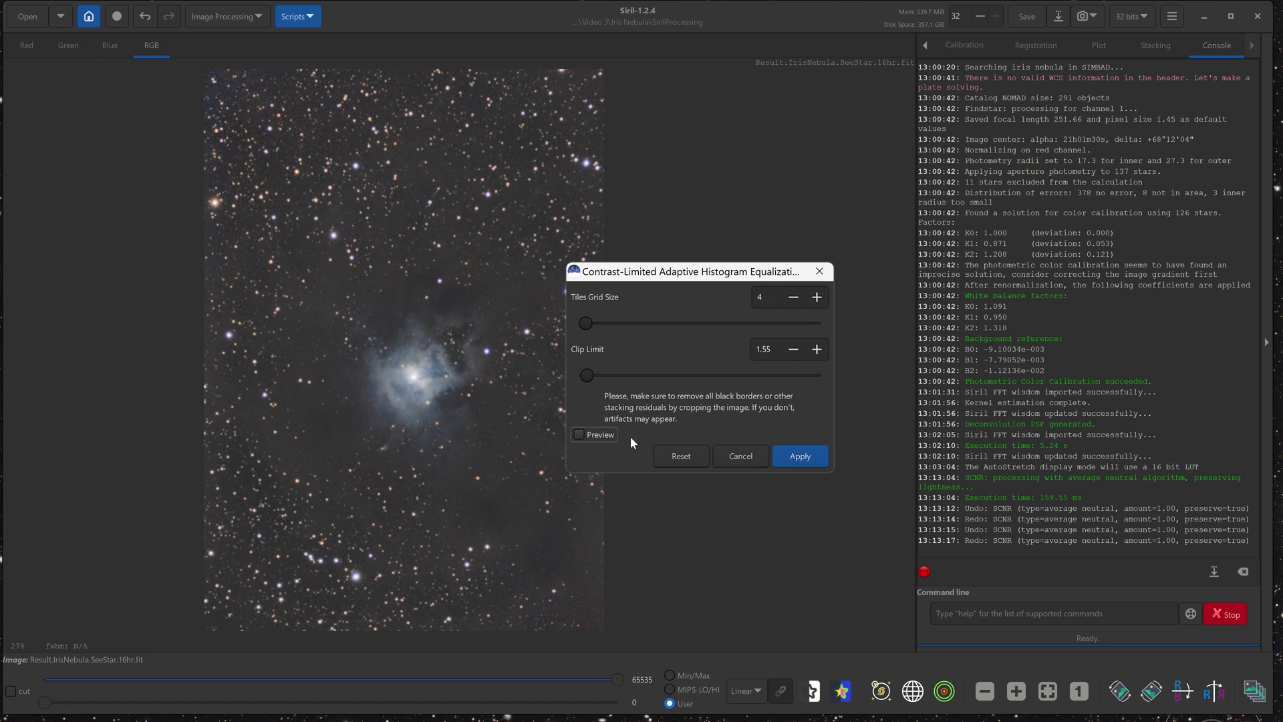
{"action": "left_click", "coordinate": [745, 453]}
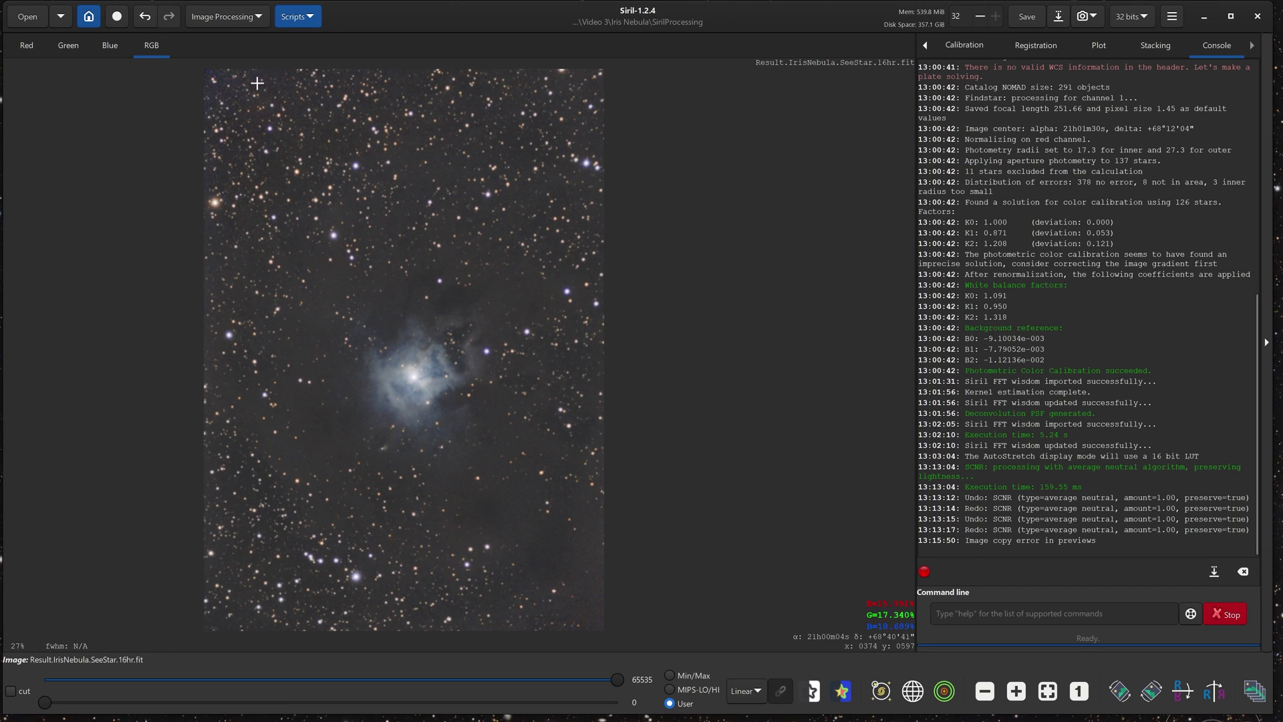
Open Histogram Transformation and zoom its graph to 100x, then back to 1x
{"action": "left_click", "coordinate": [227, 16]}
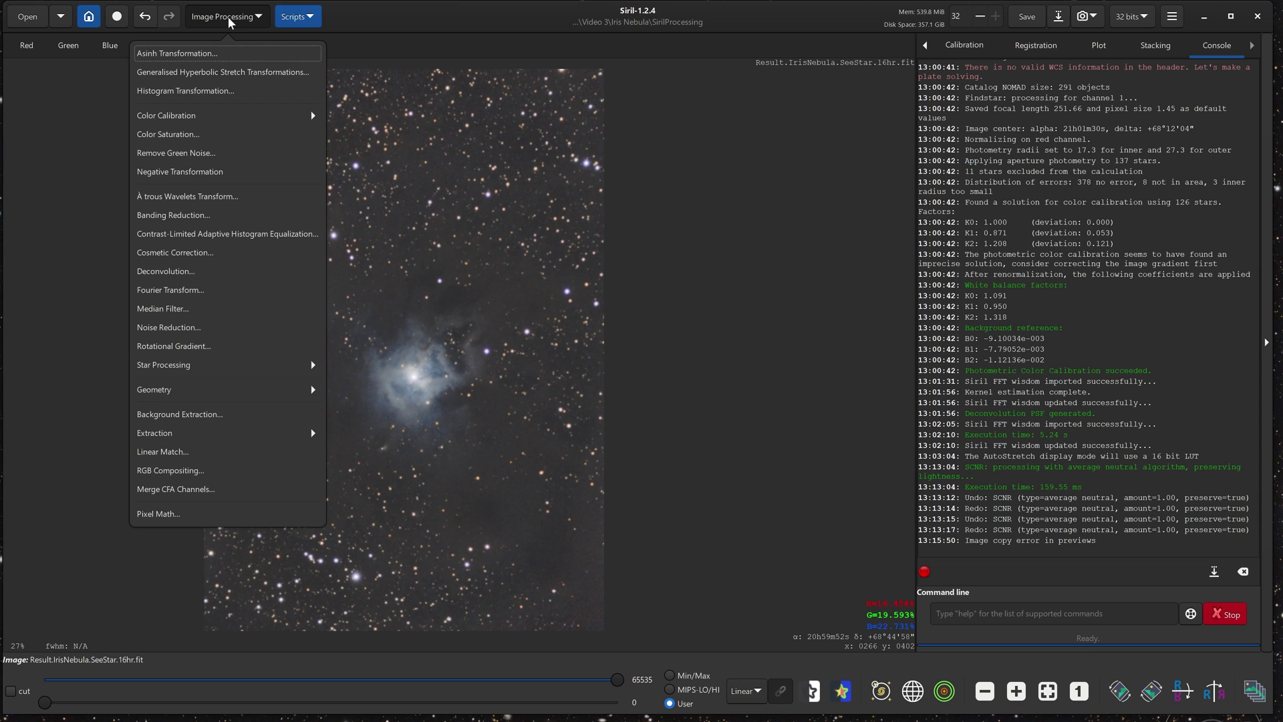
{"action": "left_click", "coordinate": [211, 90]}
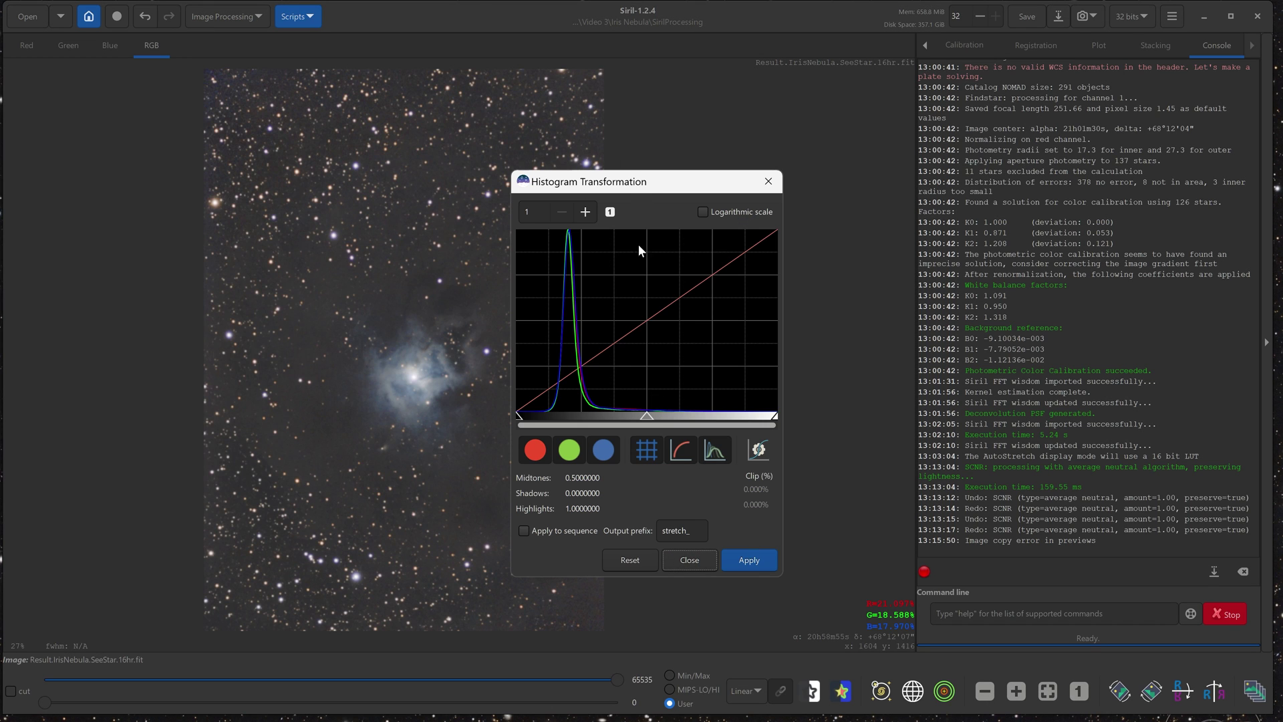
{"action": "left_click_drag", "start_coordinate": [630, 189], "coordinate": [690, 166]}
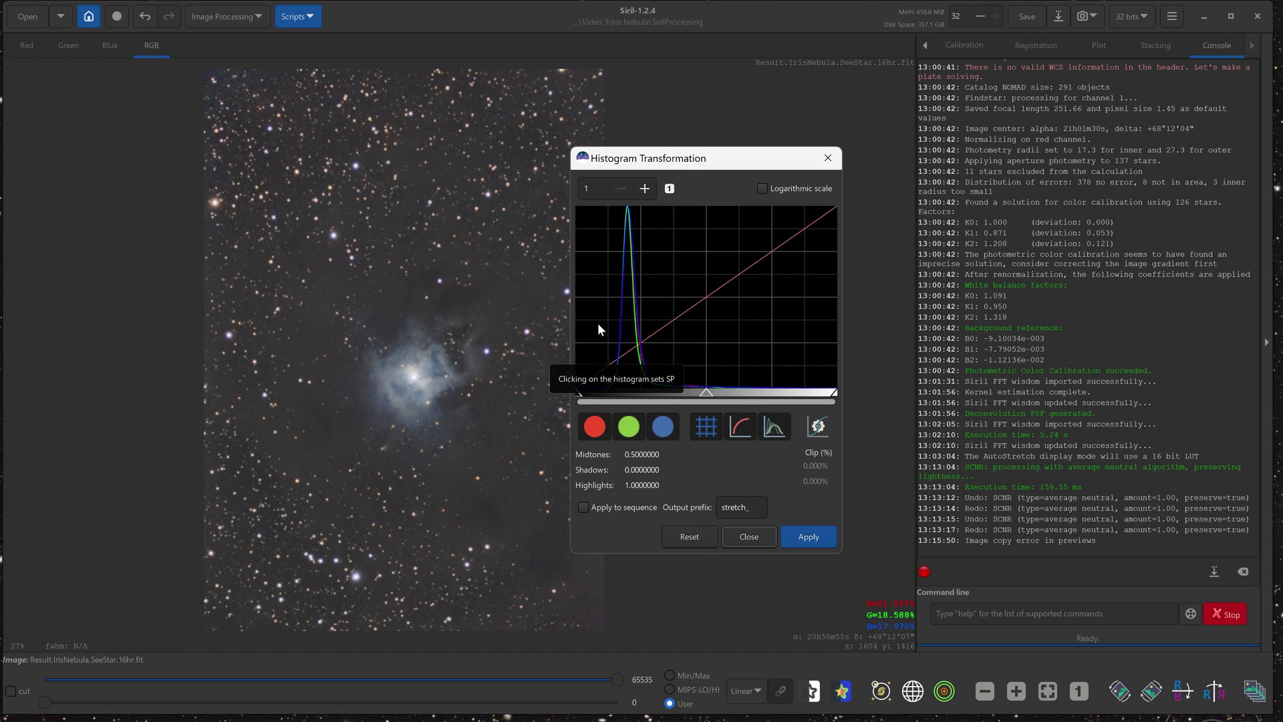
{"action": "left_click", "coordinate": [586, 188]}
{"action": "type", "text": "0"}
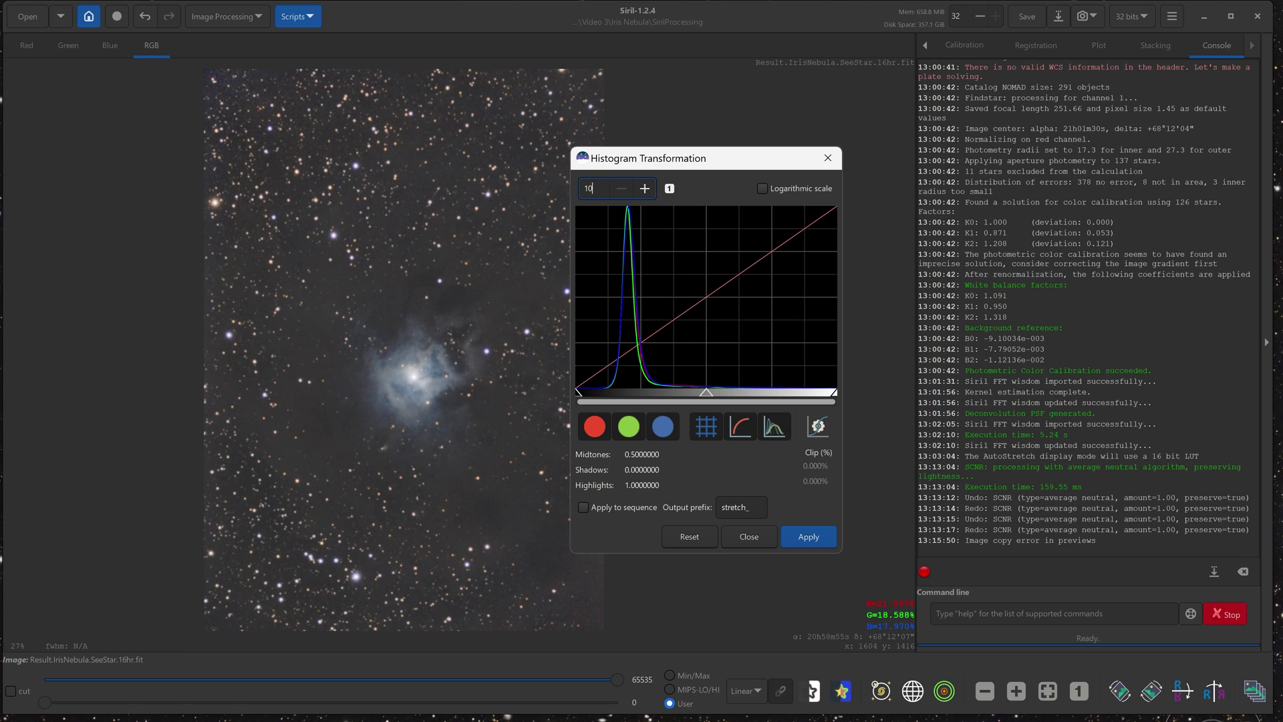
{"action": "type", "text": "0"}
{"action": "key", "text": "Return"}
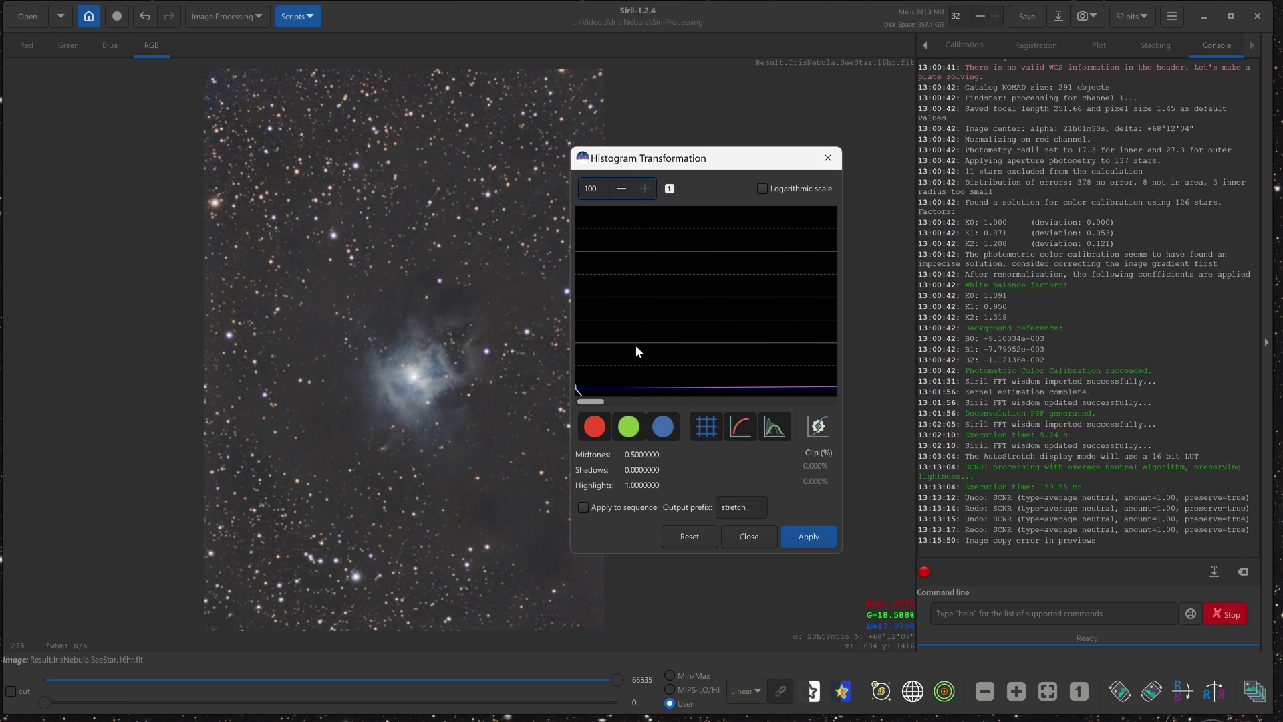
{"action": "left_click", "coordinate": [670, 188]}
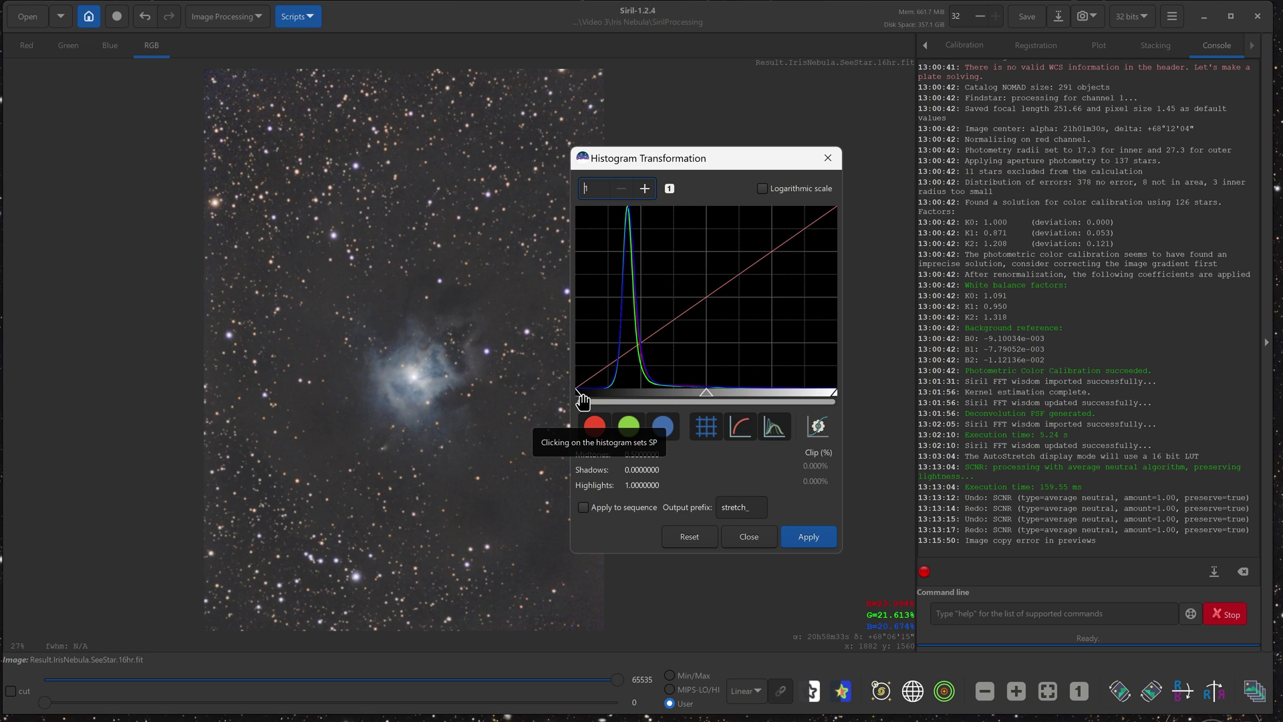
Set shadows to 0.0561 and midtones to 0.4946, and apply the histogram stretch
{"action": "left_click_drag", "start_coordinate": [579, 395], "coordinate": [592, 390]}
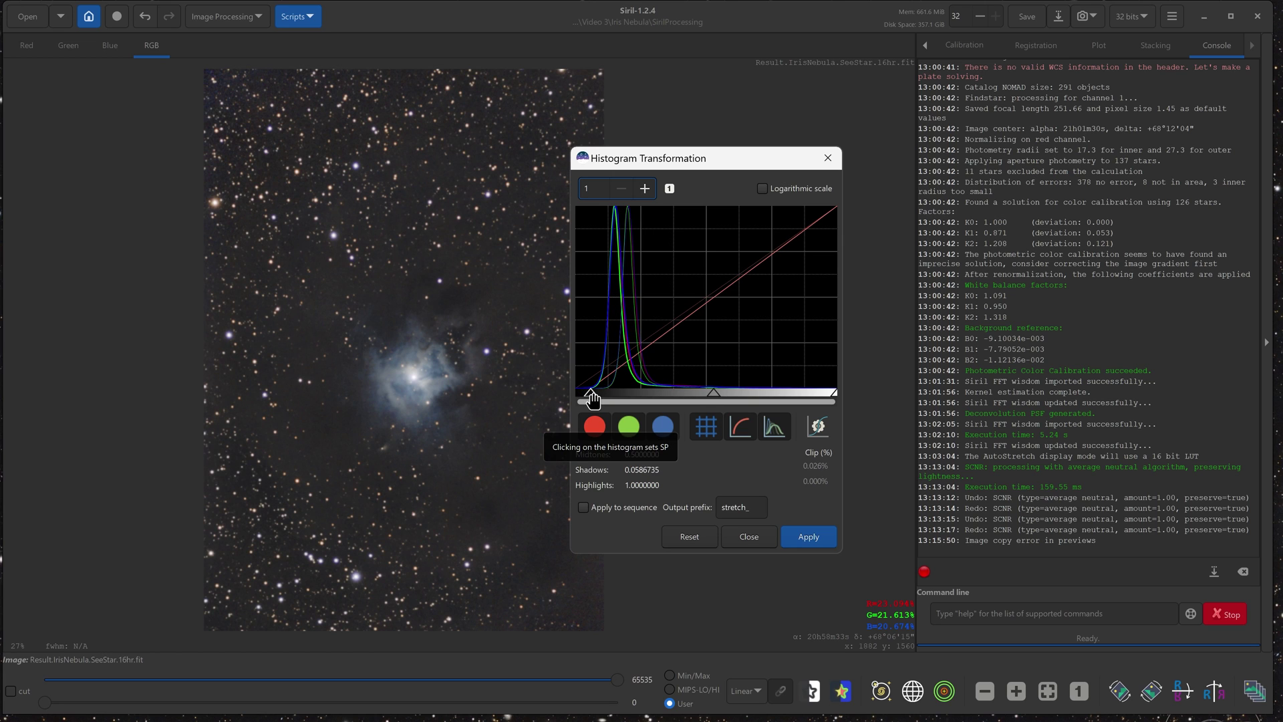
{"action": "left_click_drag", "start_coordinate": [591, 399], "coordinate": [588, 399]}
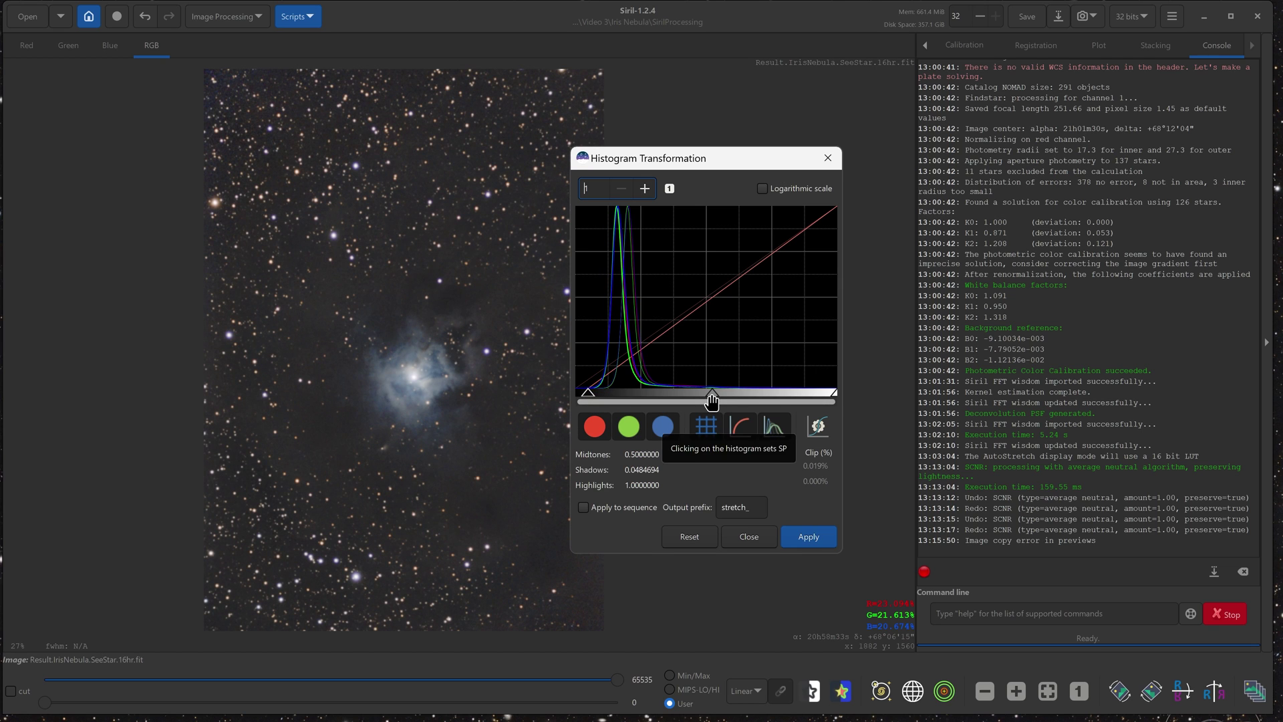
{"action": "left_click_drag", "start_coordinate": [712, 397], "coordinate": [693, 404]}
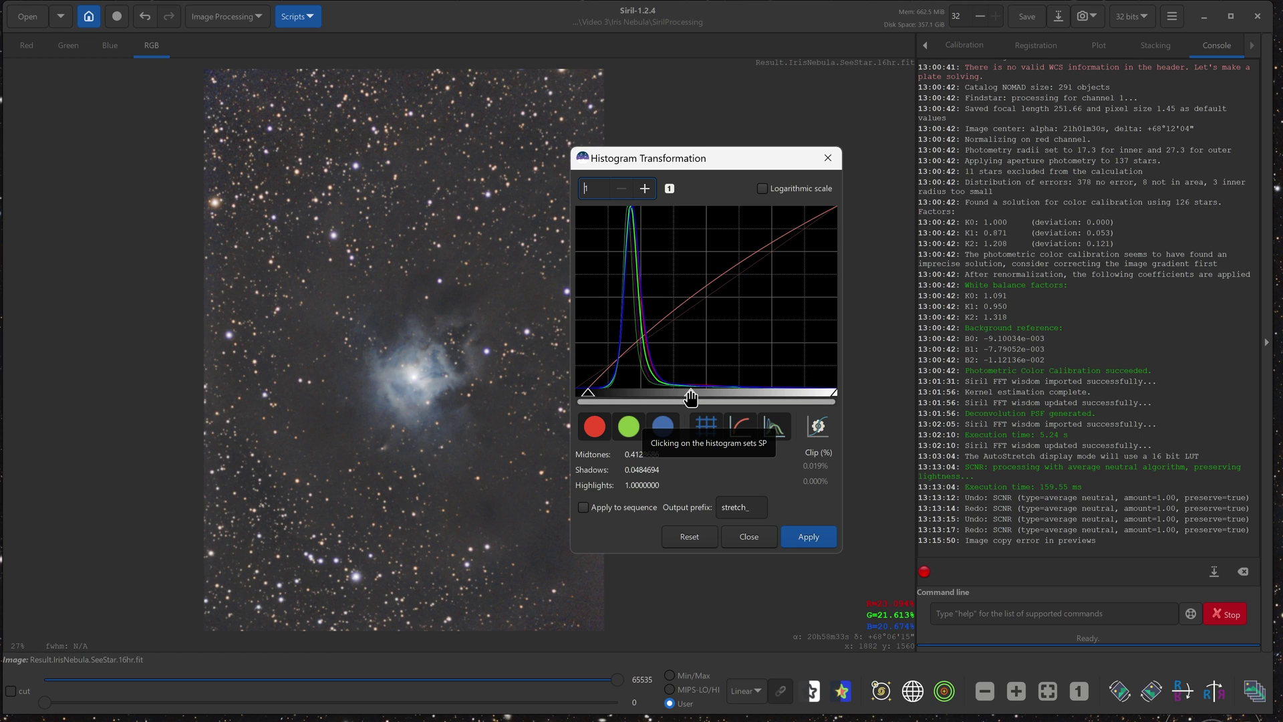
{"action": "mouse_move", "coordinate": [692, 393]}
{"action": "left_mouse_down"}
{"action": "mouse_move", "coordinate": [733, 389]}
{"action": "mouse_move", "coordinate": [713, 400]}
{"action": "left_mouse_up"}
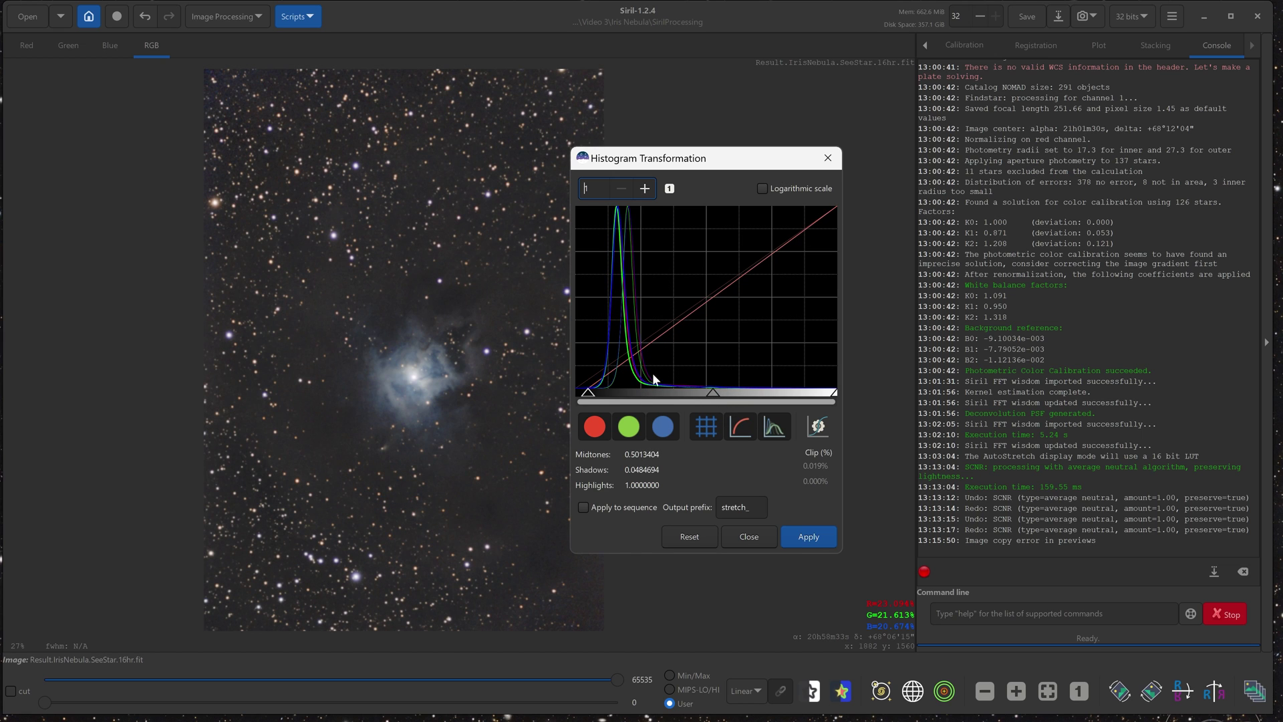
{"action": "left_click_drag", "start_coordinate": [588, 392], "coordinate": [597, 394]}
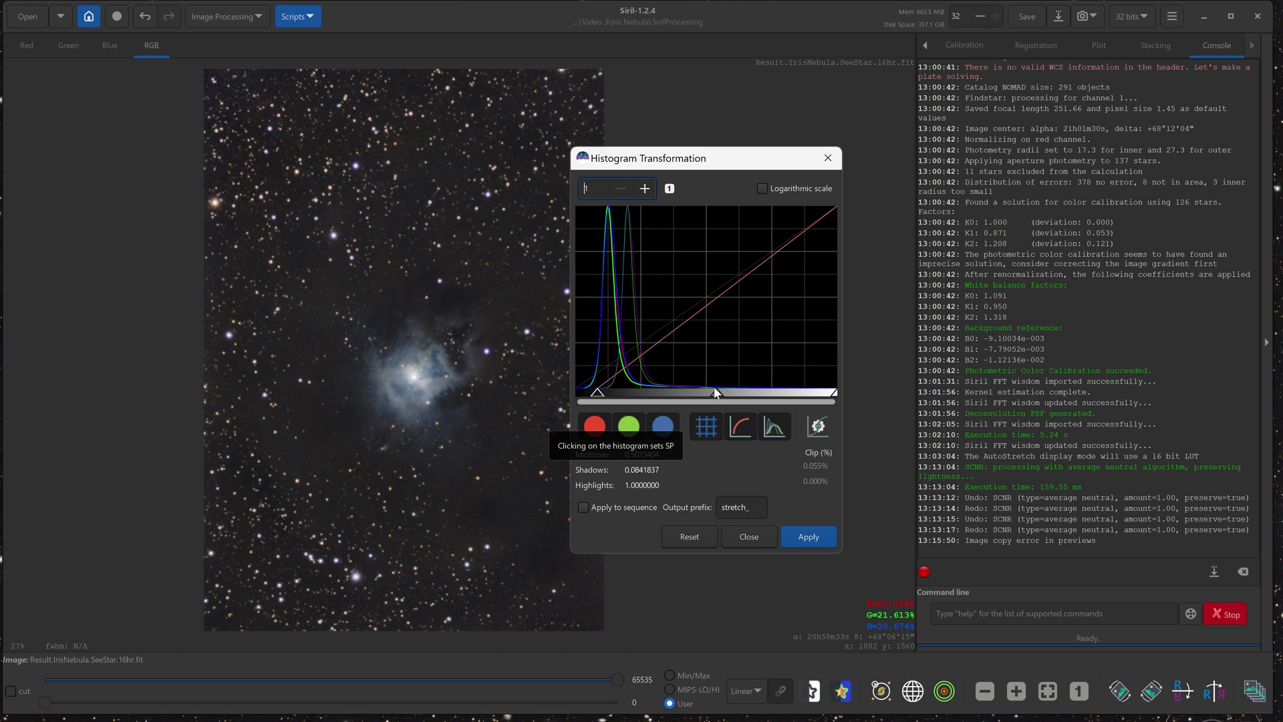
{"action": "left_click_drag", "start_coordinate": [715, 396], "coordinate": [701, 397]}
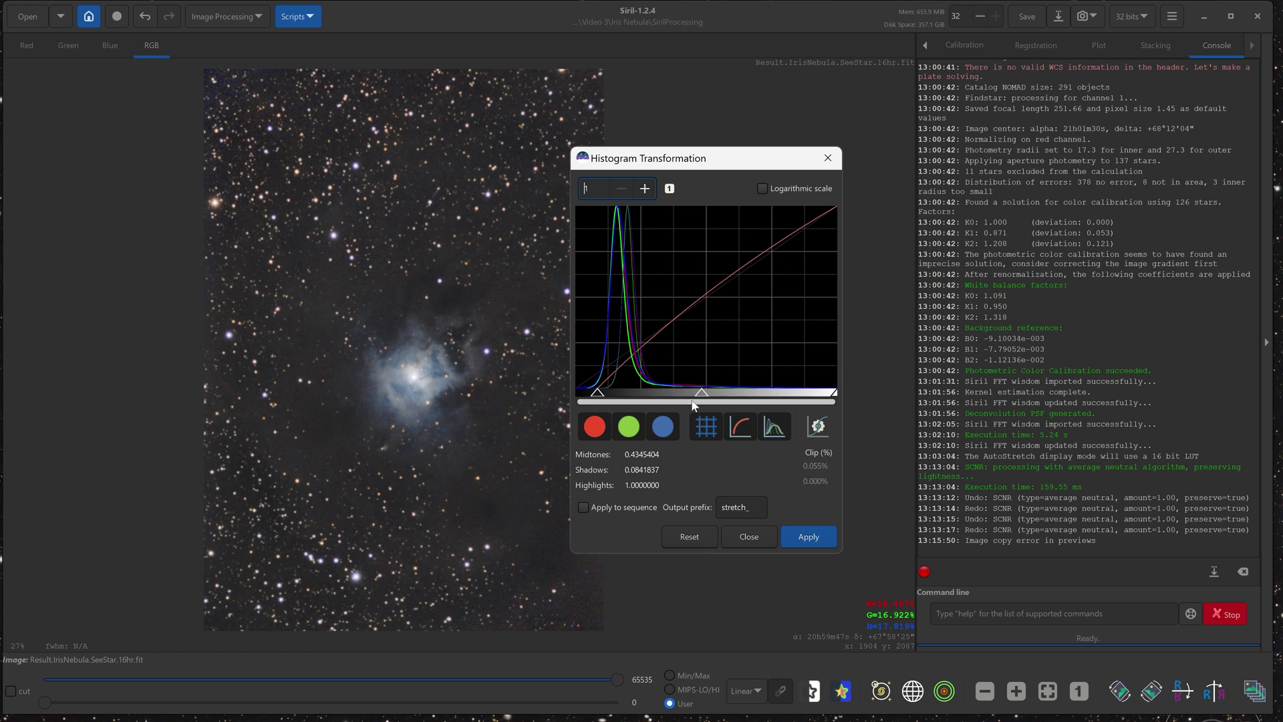
{"action": "mouse_move", "coordinate": [701, 394]}
{"action": "left_mouse_down"}
{"action": "mouse_move", "coordinate": [689, 396]}
{"action": "mouse_move", "coordinate": [701, 394]}
{"action": "left_mouse_up"}
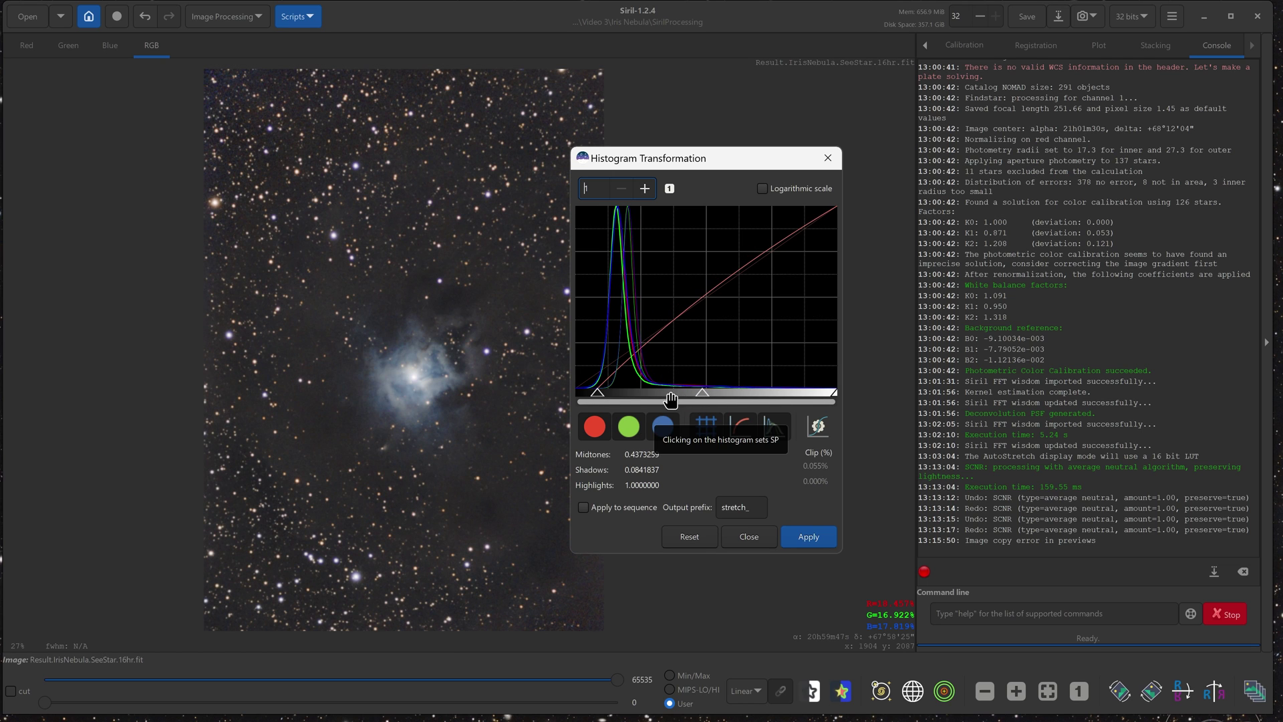
{"action": "left_click_drag", "start_coordinate": [597, 394], "coordinate": [591, 395]}
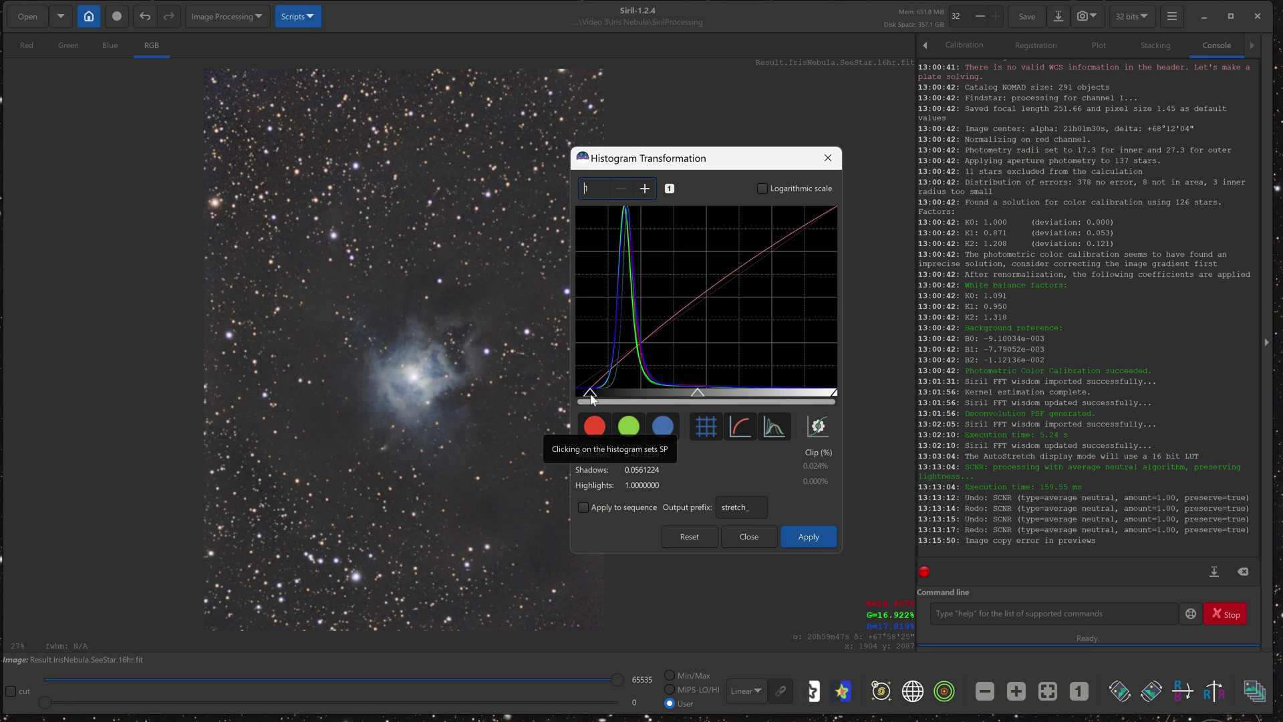
{"action": "left_click_drag", "start_coordinate": [698, 394], "coordinate": [714, 395]}
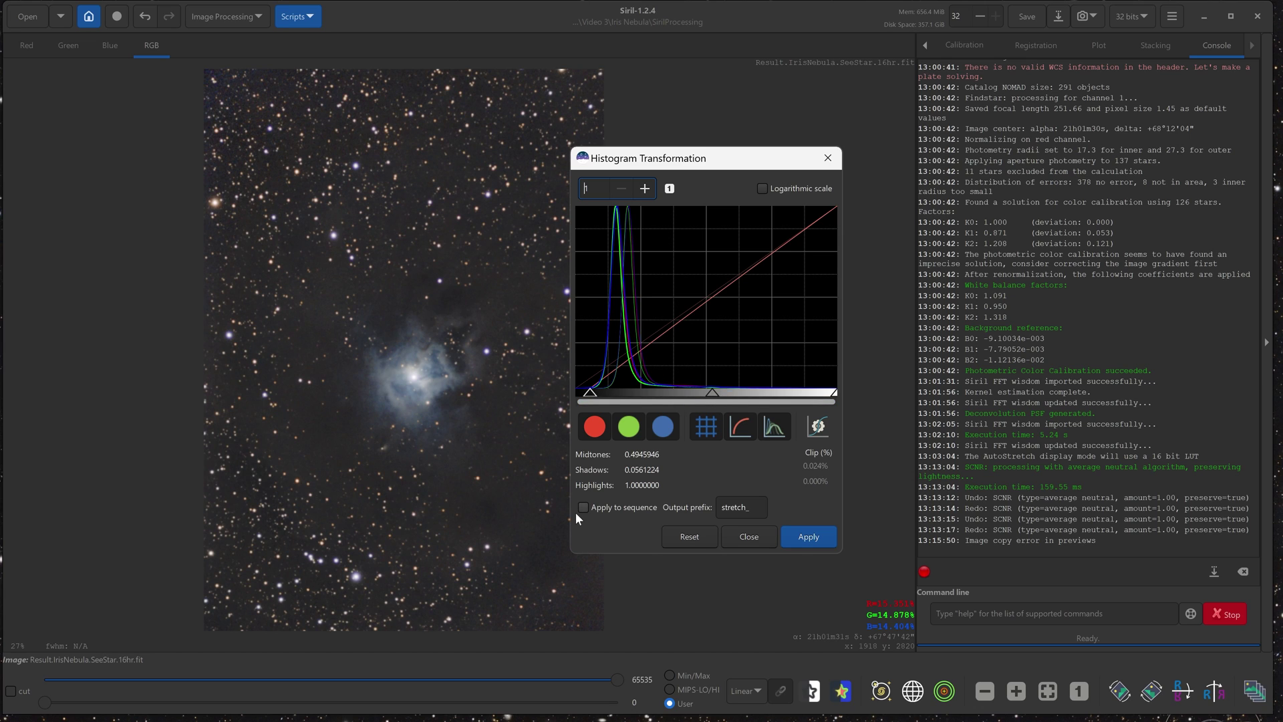
{"action": "left_click", "coordinate": [812, 537]}
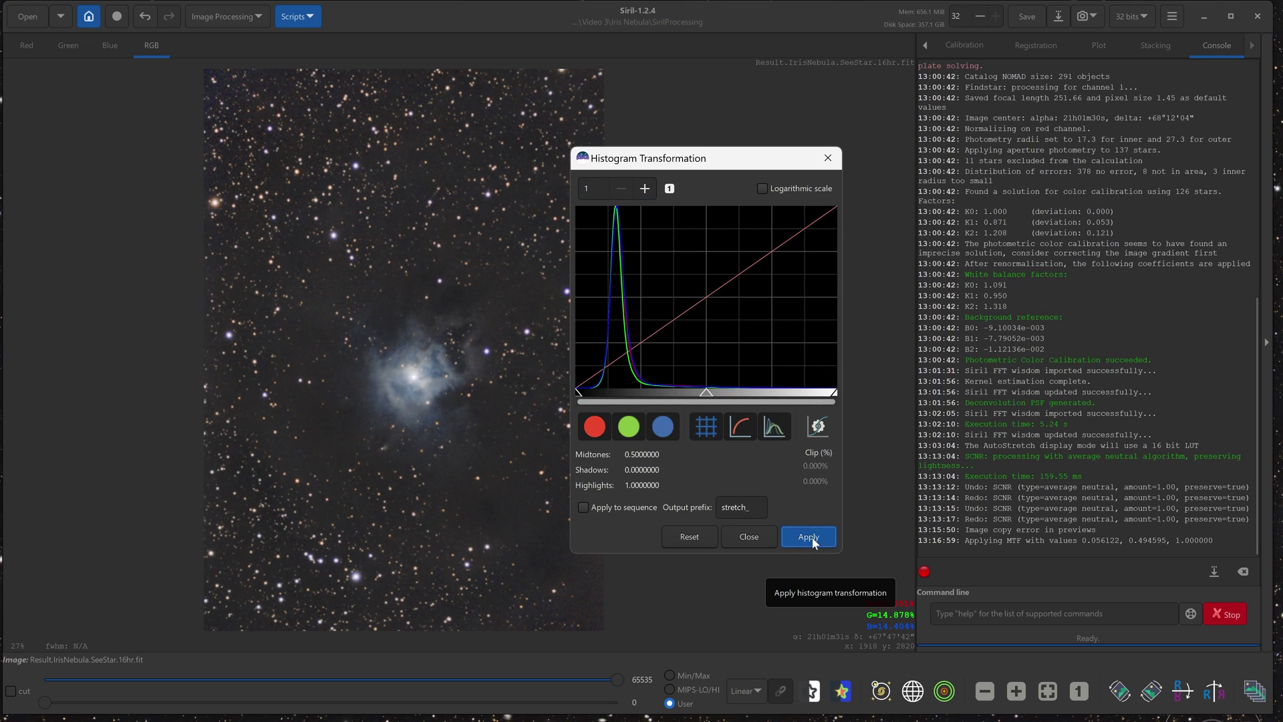
{"action": "left_click", "coordinate": [146, 18]}
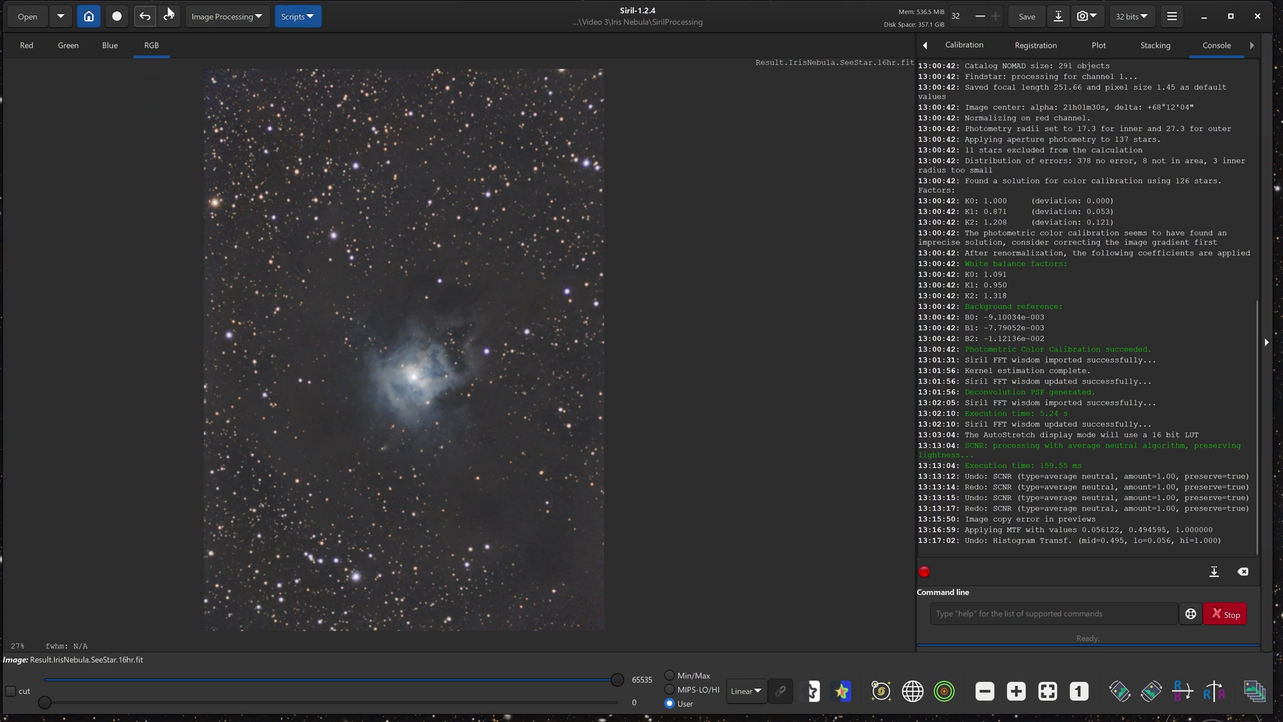
{"action": "left_click", "coordinate": [168, 18]}
{"action": "left_click", "coordinate": [149, 22]}
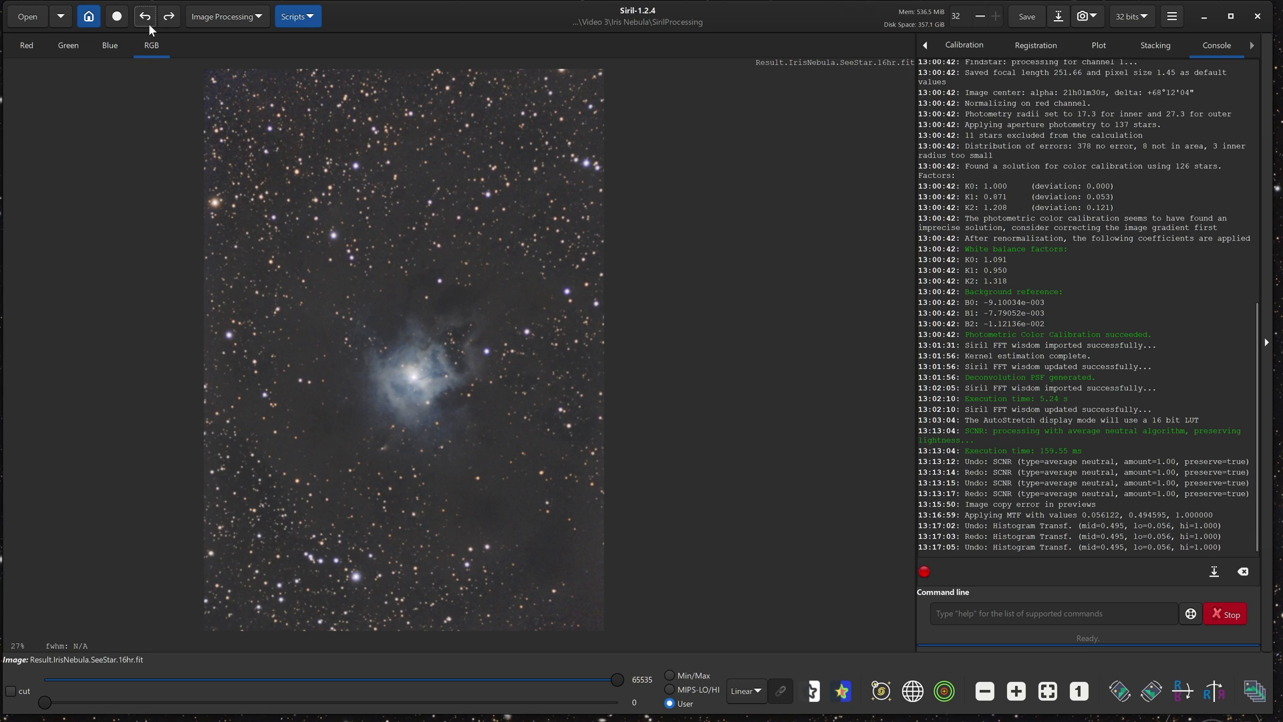
{"action": "left_click", "coordinate": [170, 18]}
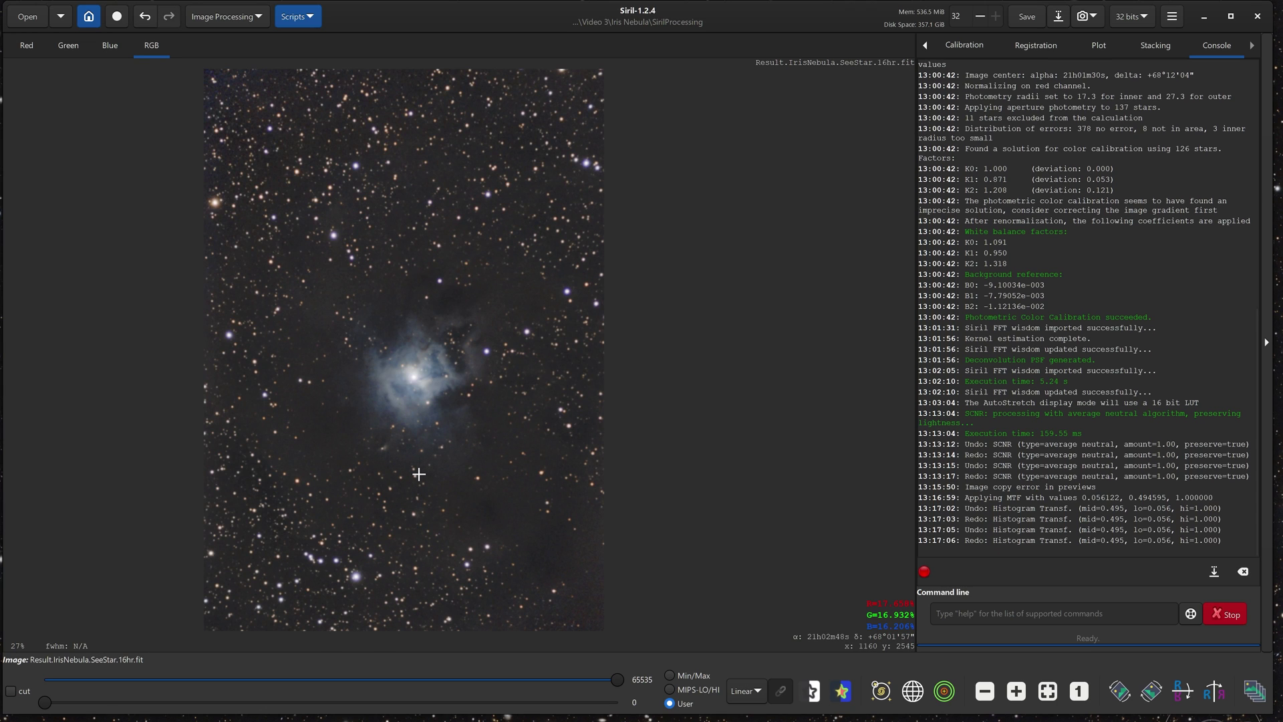
{"action": "scroll", "coordinate": [418, 473], "scroll_direction": "down", "scroll_amount": 1}
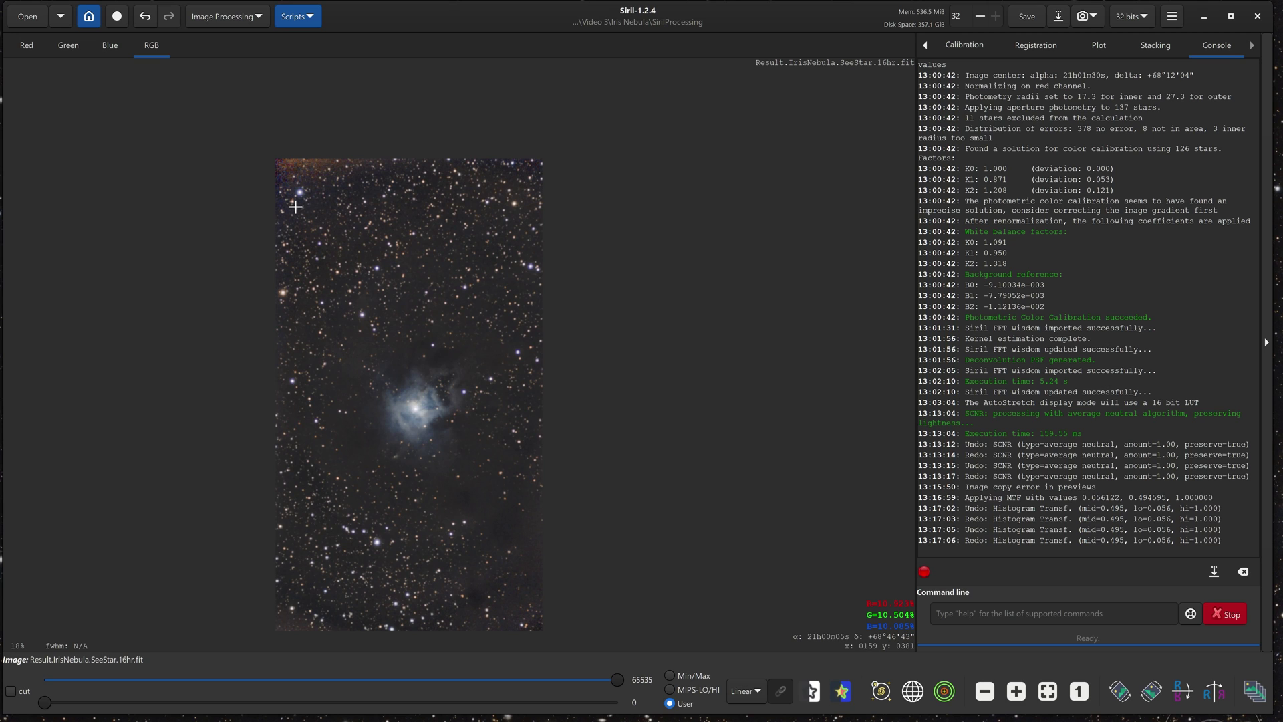
Crop the image to a portrait rectangle around the nebula, trimming the uneven edges
{"action": "left_click_drag", "start_coordinate": [295, 207], "coordinate": [525, 606]}
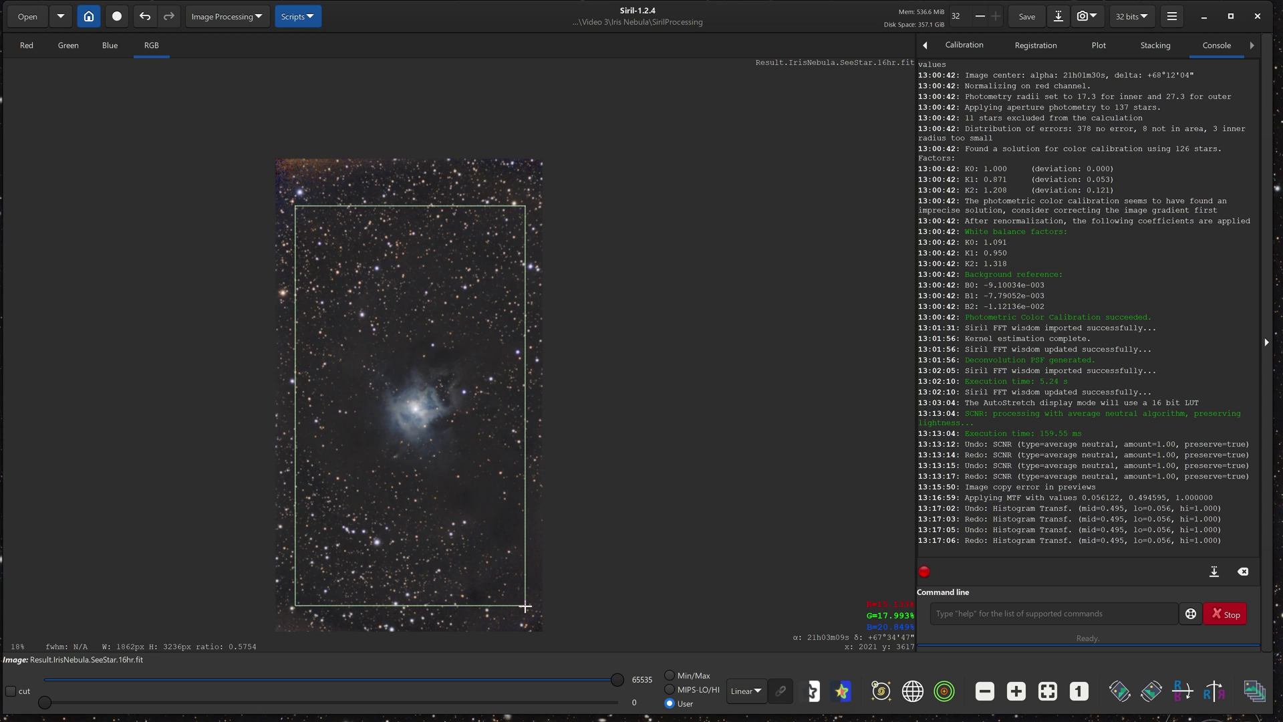
{"action": "right_click", "coordinate": [414, 256]}
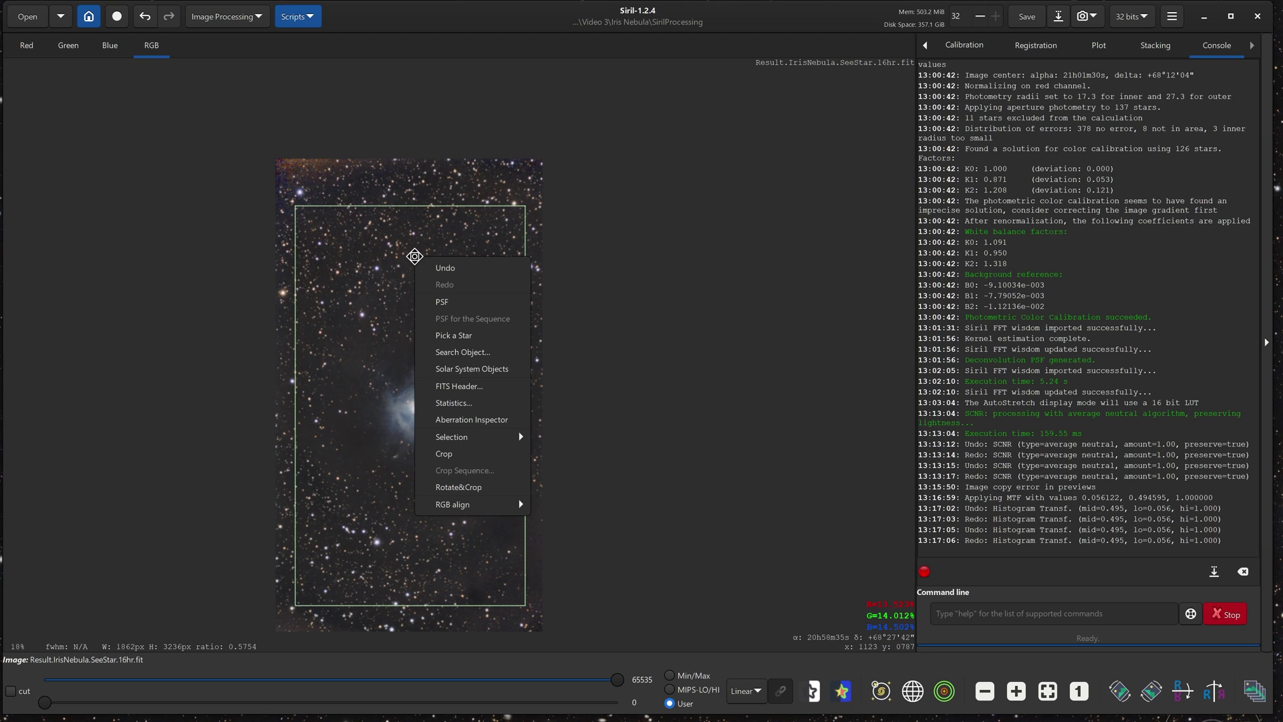
{"action": "left_click", "coordinate": [483, 449]}
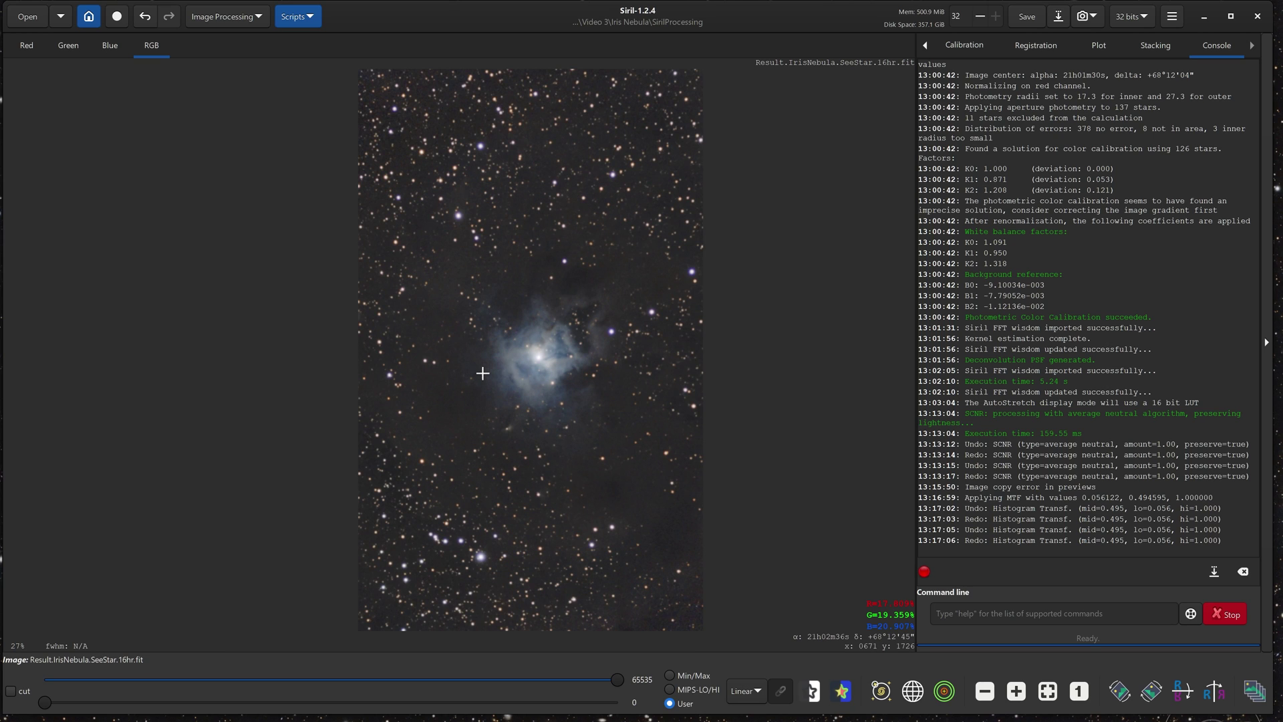
{"action": "scroll", "coordinate": [521, 257], "scroll_direction": "down", "scroll_amount": 1}
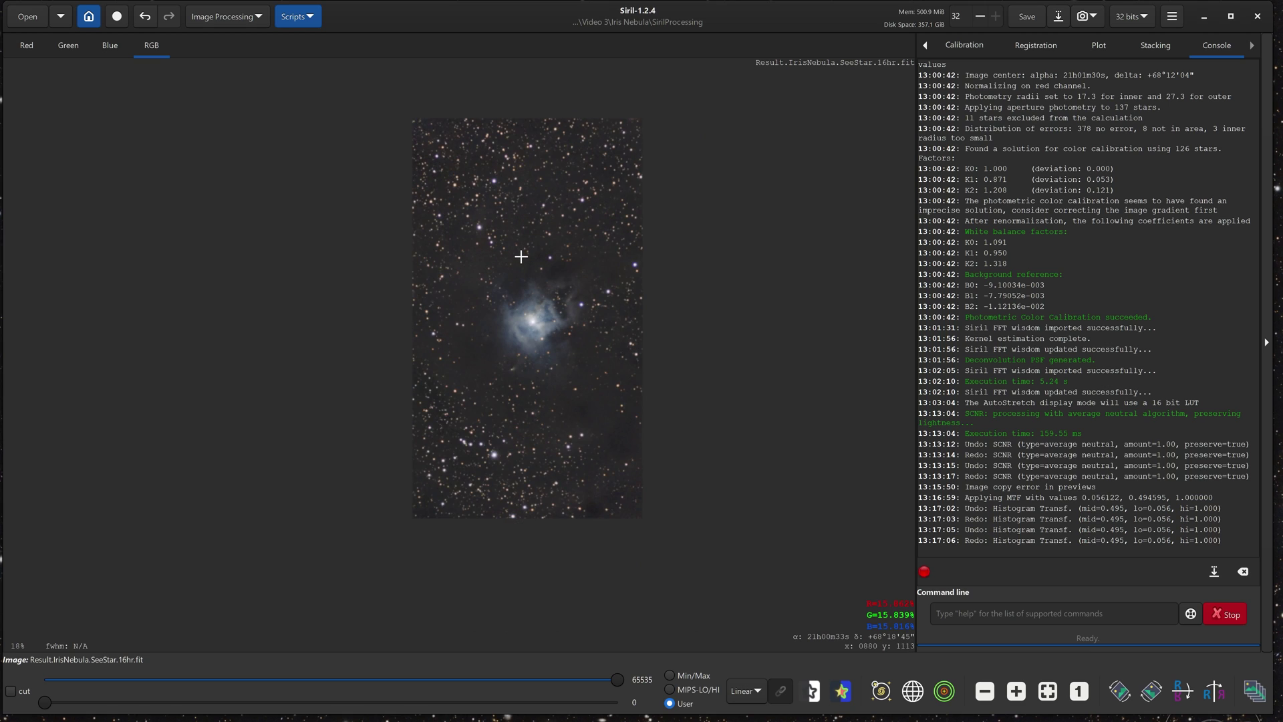
{"action": "scroll", "coordinate": [510, 235], "scroll_direction": "up", "scroll_amount": 1}
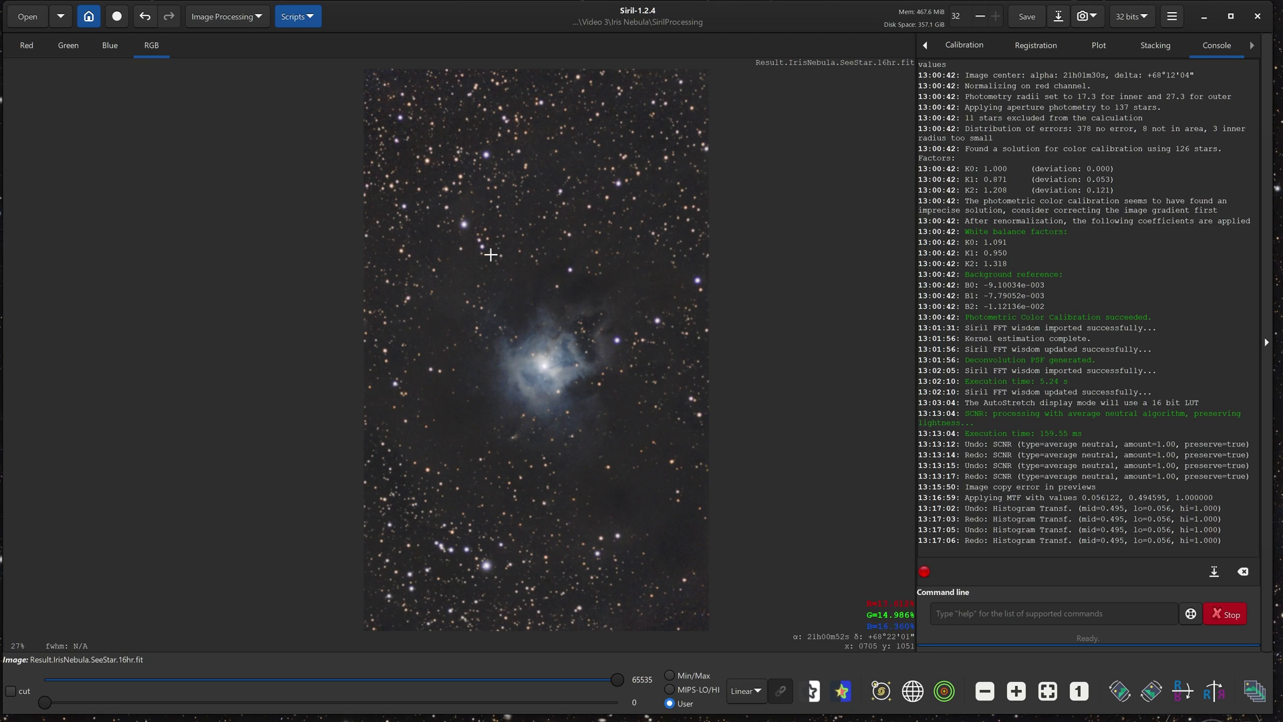
Rotate the image 90° into landscape with Crop unticked, keeping the full frame
{"action": "right_click", "coordinate": [471, 187]}
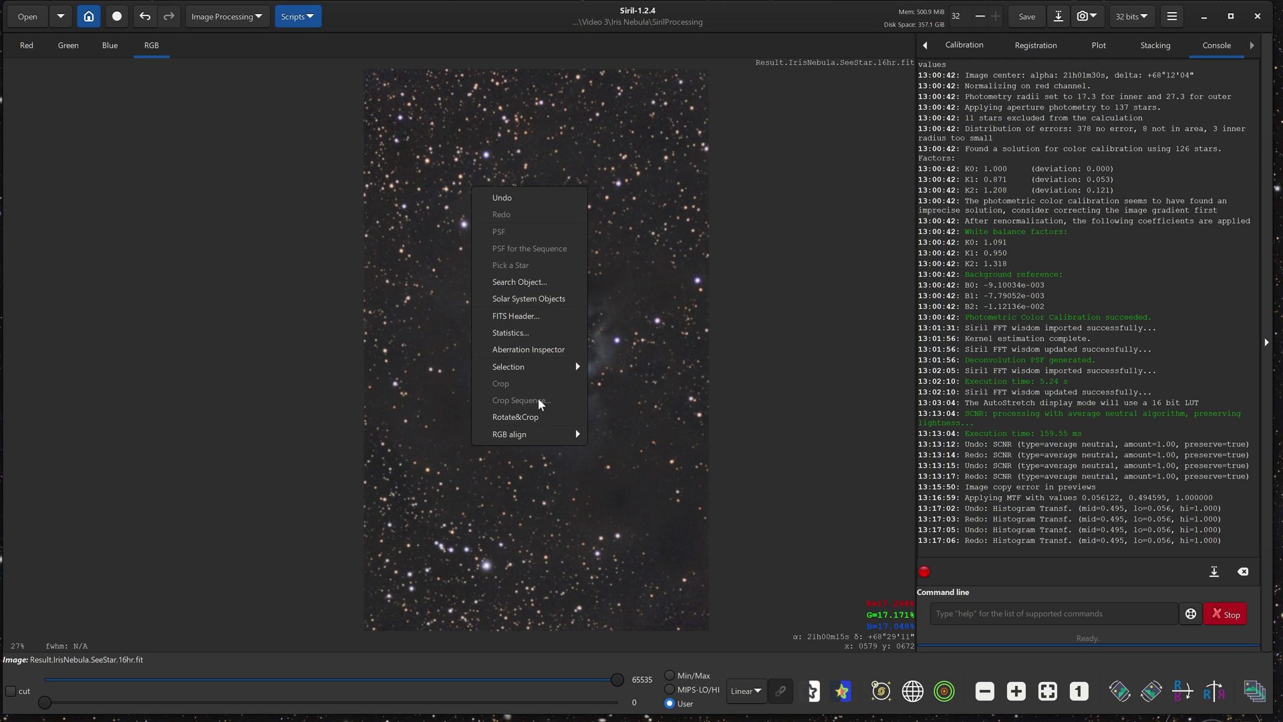
{"action": "left_click", "coordinate": [524, 417]}
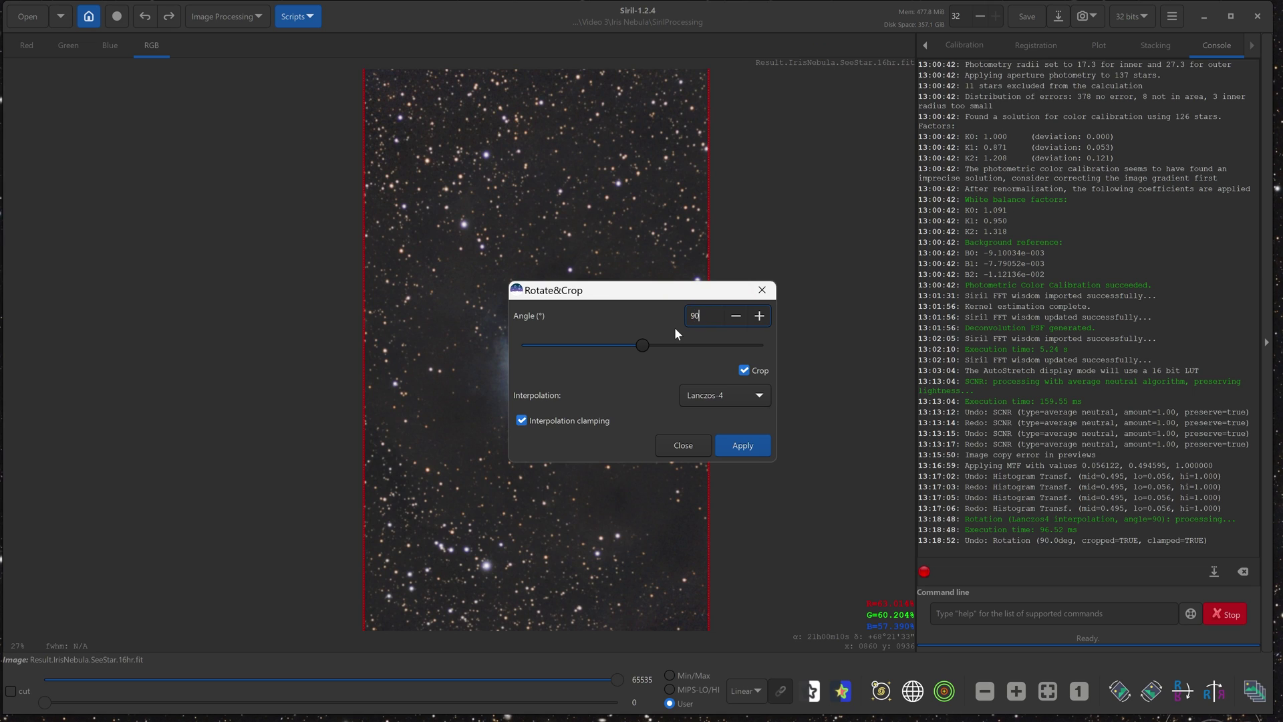
{"action": "left_click", "coordinate": [744, 369]}
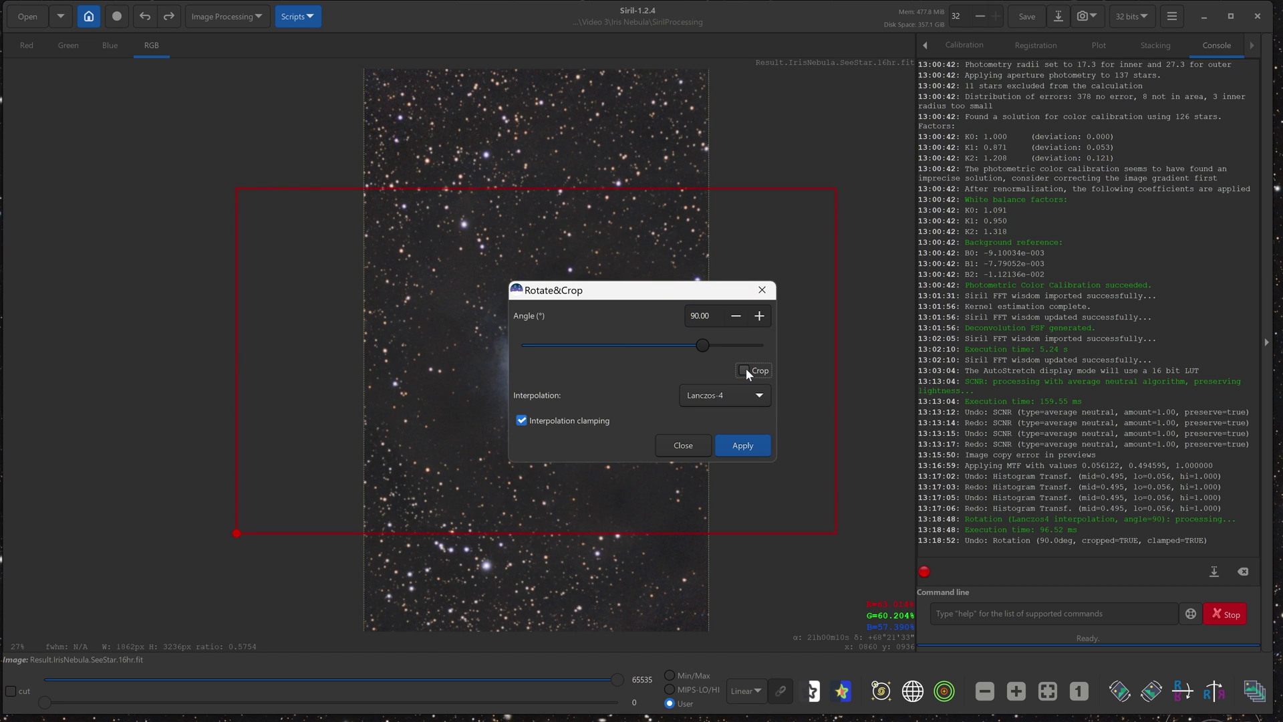
{"action": "left_click", "coordinate": [737, 447]}
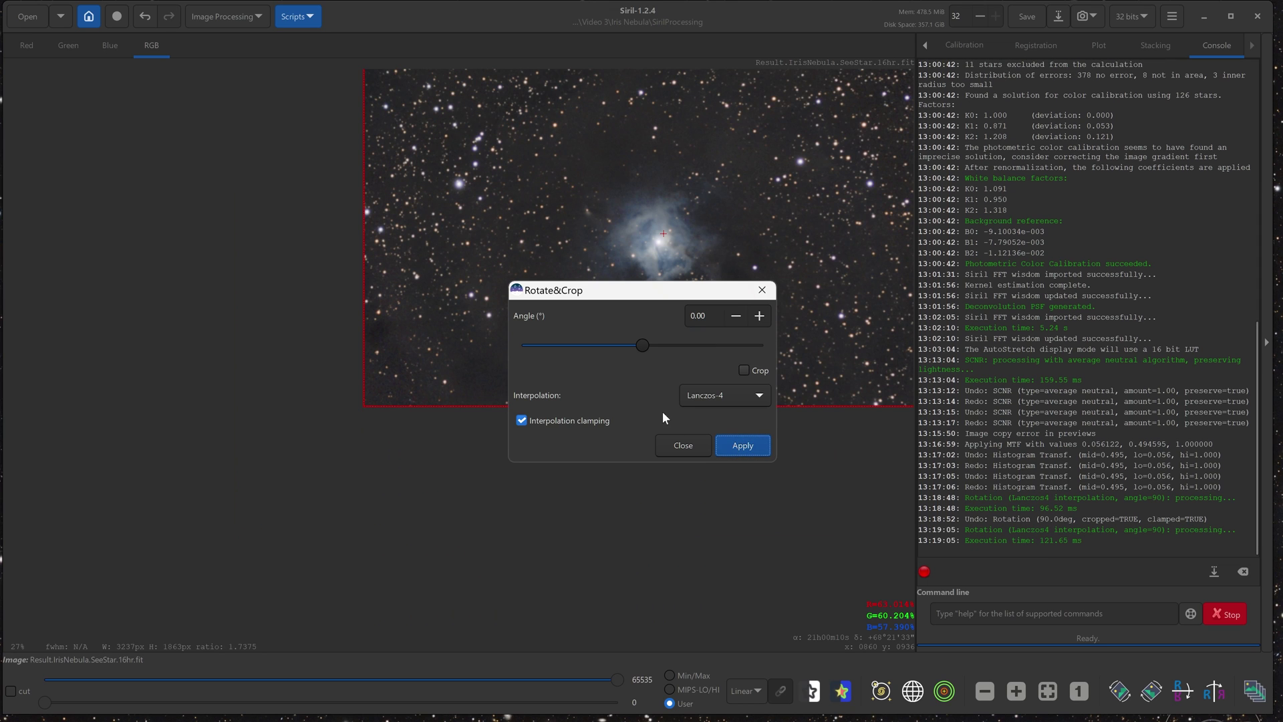
{"action": "left_click", "coordinate": [683, 446]}
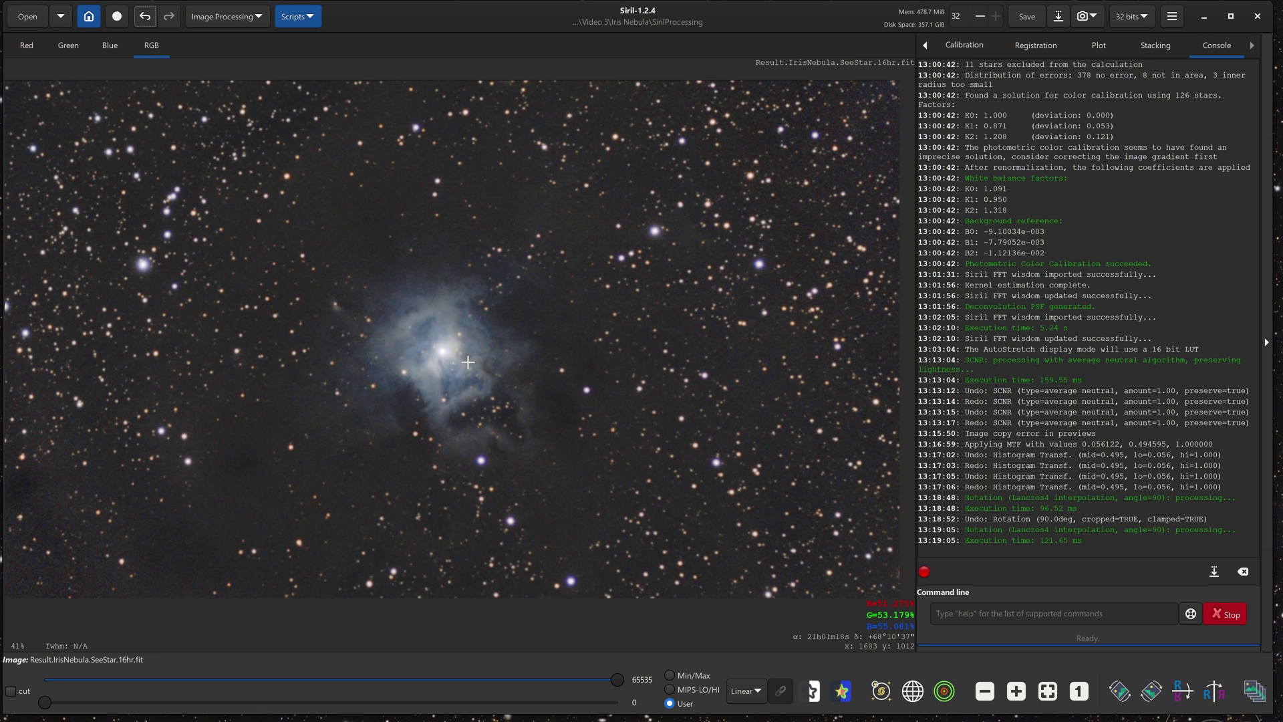
{"action": "scroll", "coordinate": [468, 362], "scroll_direction": "down", "scroll_amount": 4}
{"action": "scroll", "coordinate": [392, 323], "scroll_direction": "up", "scroll_amount": 4}
{"action": "scroll", "coordinate": [392, 323], "scroll_direction": "down", "scroll_amount": 2}
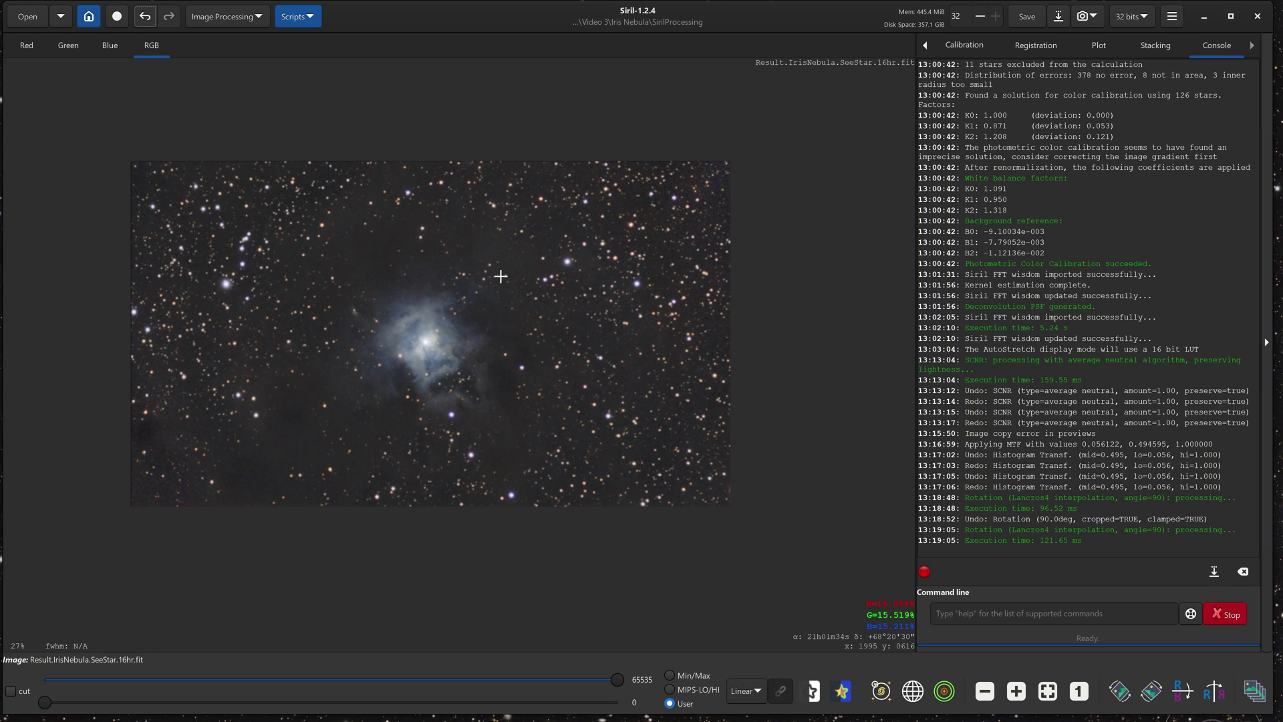
Save the image in the Process folder as 16-bit unsigned integer TIFF Result.IrisNebula.SeeStar.16hr.tif
{"action": "left_click", "coordinate": [1057, 19]}
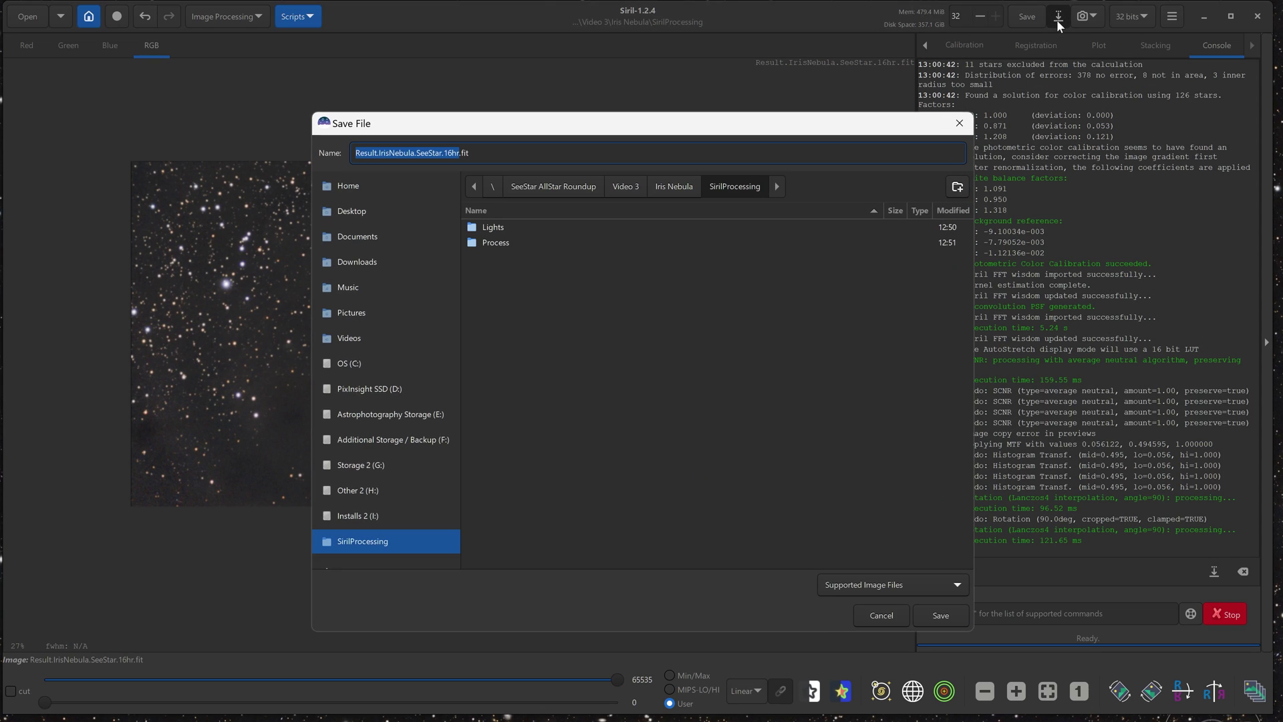
{"action": "double_click", "coordinate": [488, 239]}
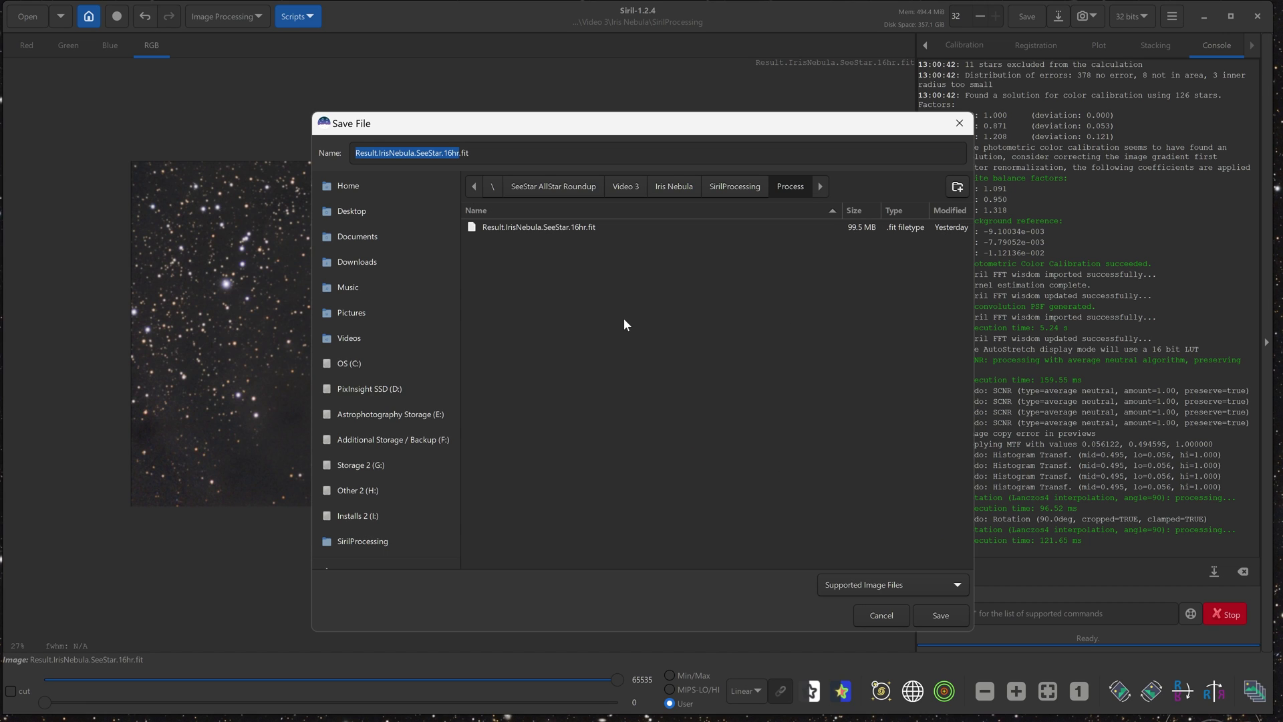
{"action": "left_click", "coordinate": [895, 585]}
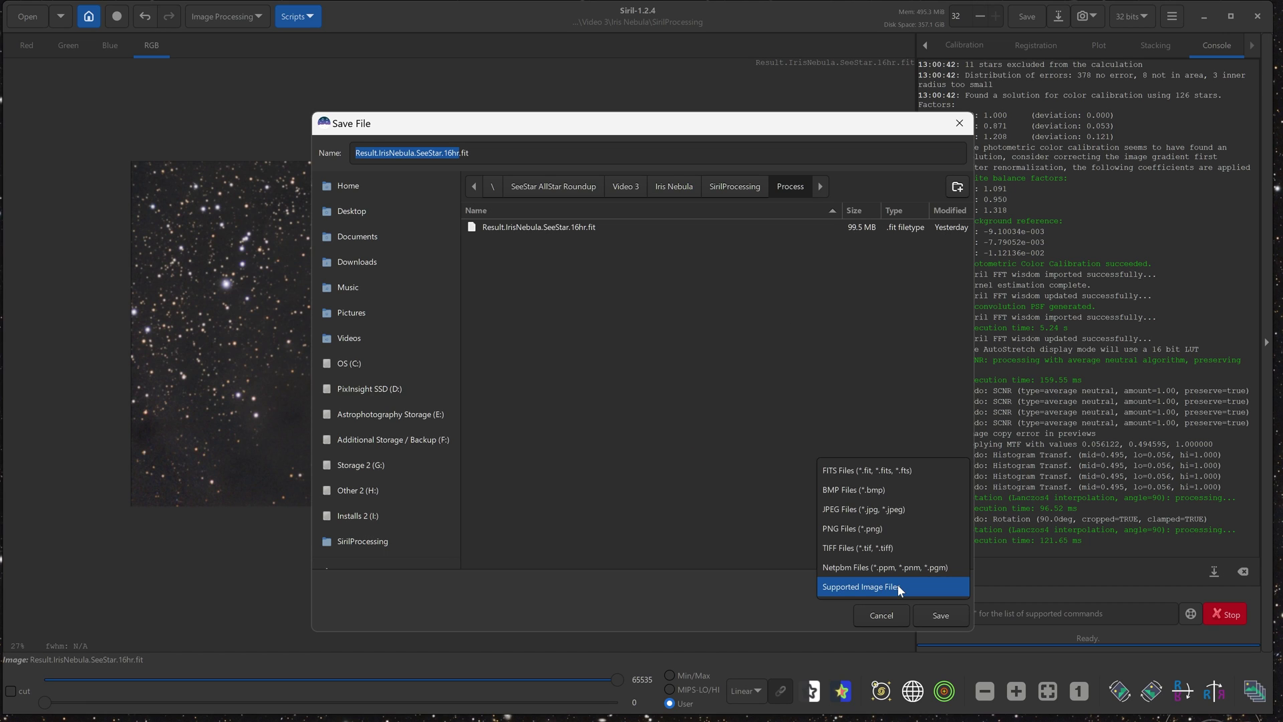
{"action": "left_click", "coordinate": [890, 547]}
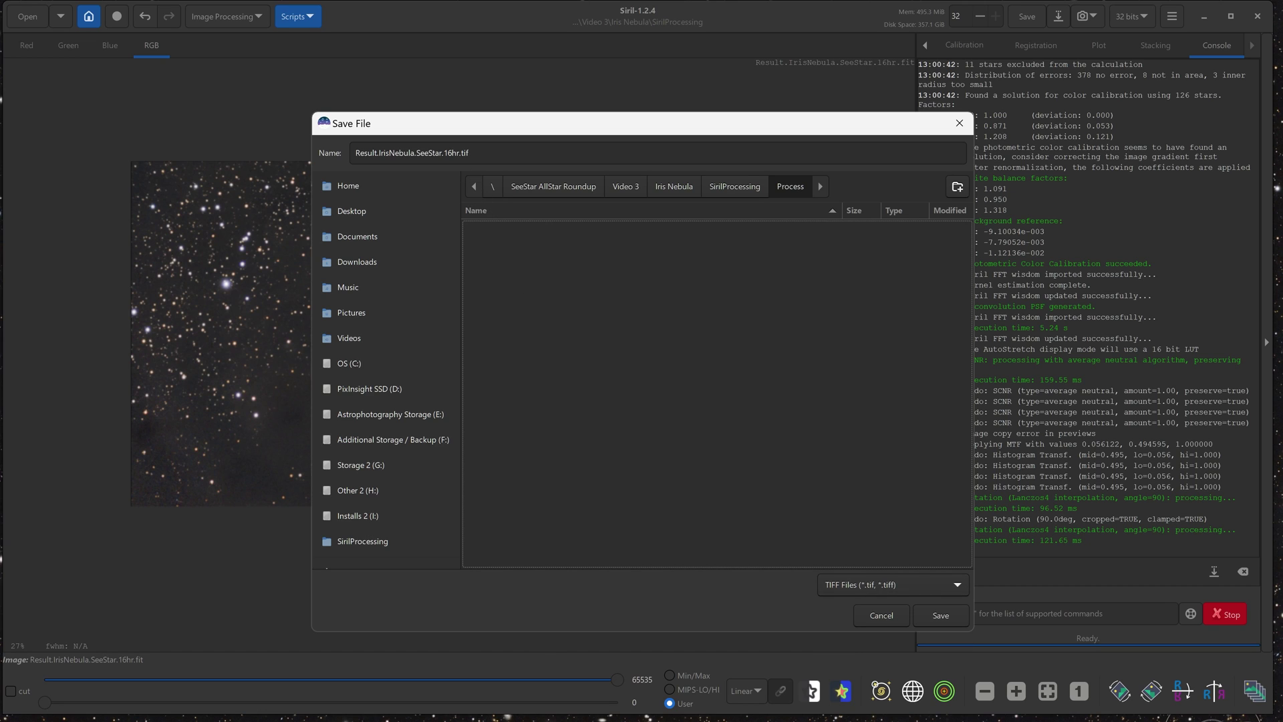
{"action": "left_click", "coordinate": [929, 610]}
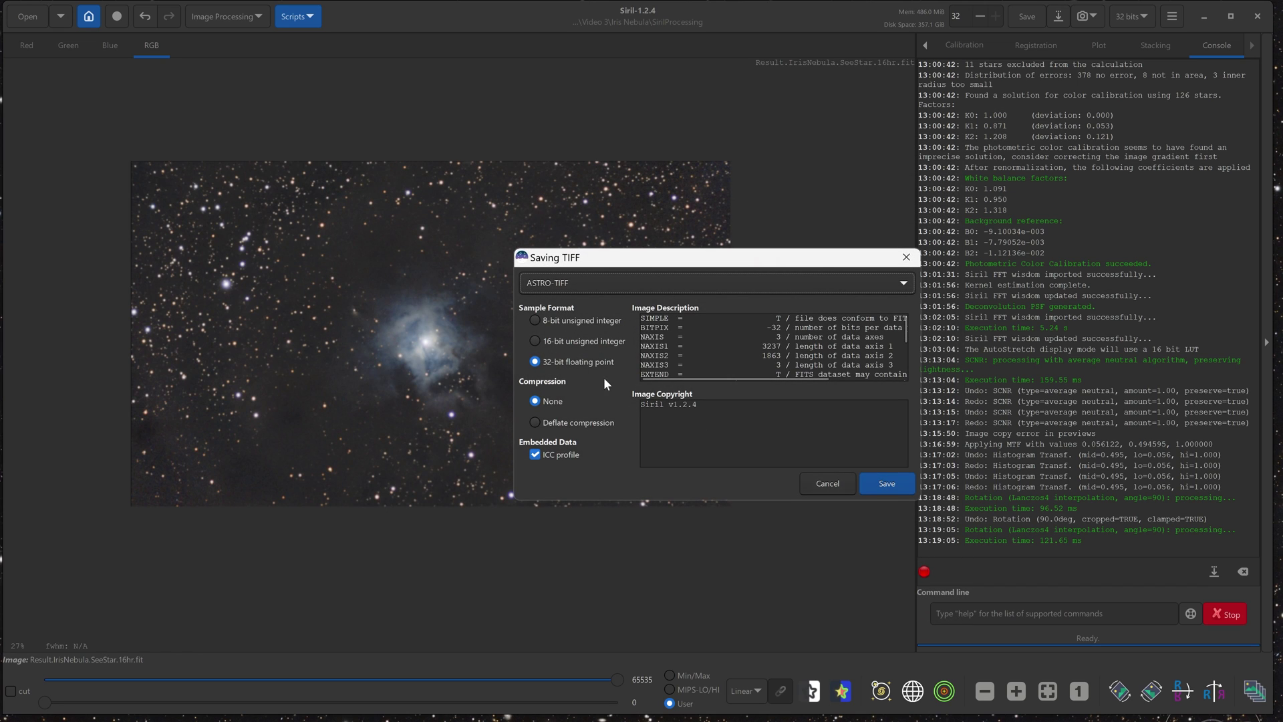
{"action": "left_click", "coordinate": [563, 343]}
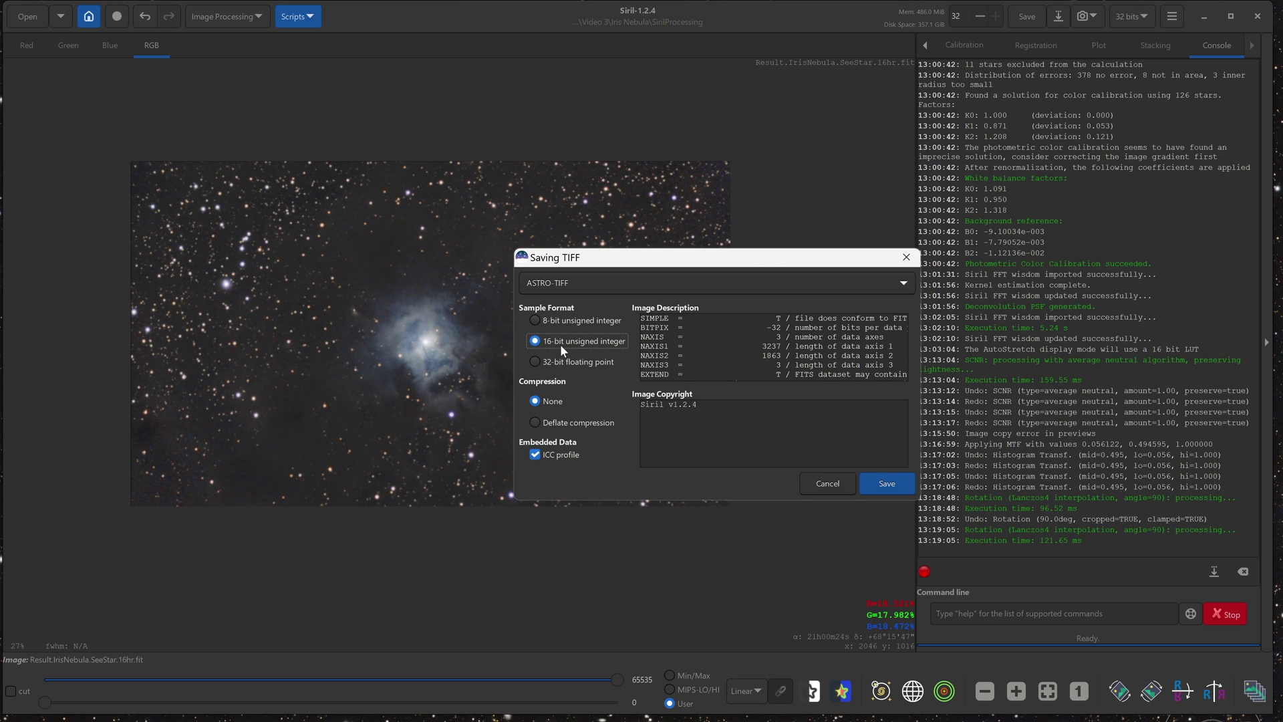
{"action": "left_click", "coordinate": [892, 481]}
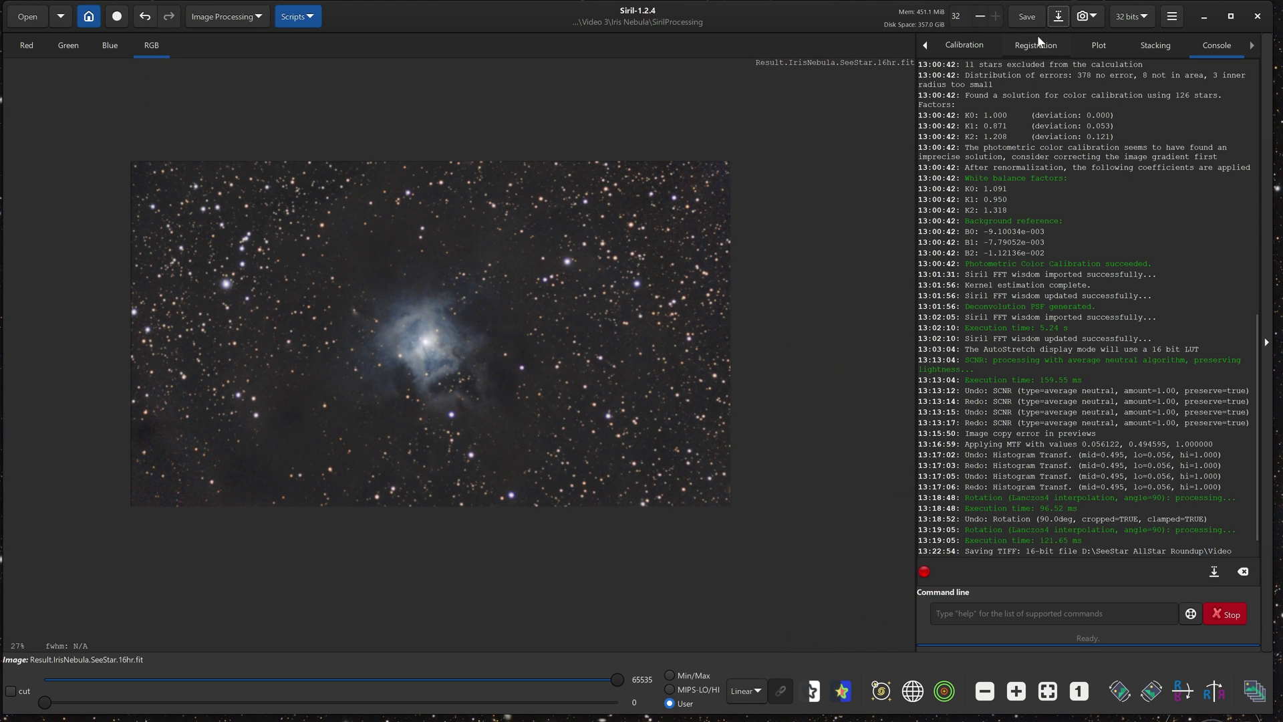
{"action": "left_click", "coordinate": [1058, 17]}
Save a JPEG copy, Result.IrisNebula.SeeStar.16hr.jpg, at quality 100
{"action": "left_click", "coordinate": [849, 591]}
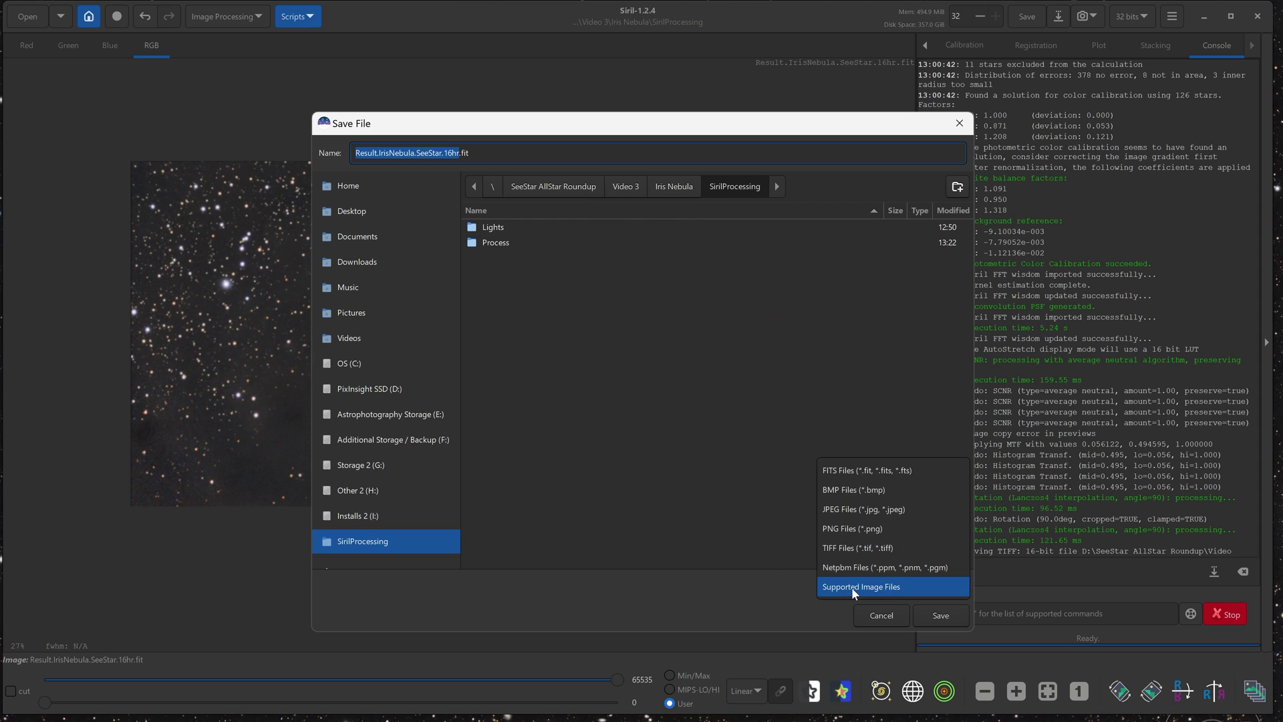
{"action": "left_click", "coordinate": [843, 512]}
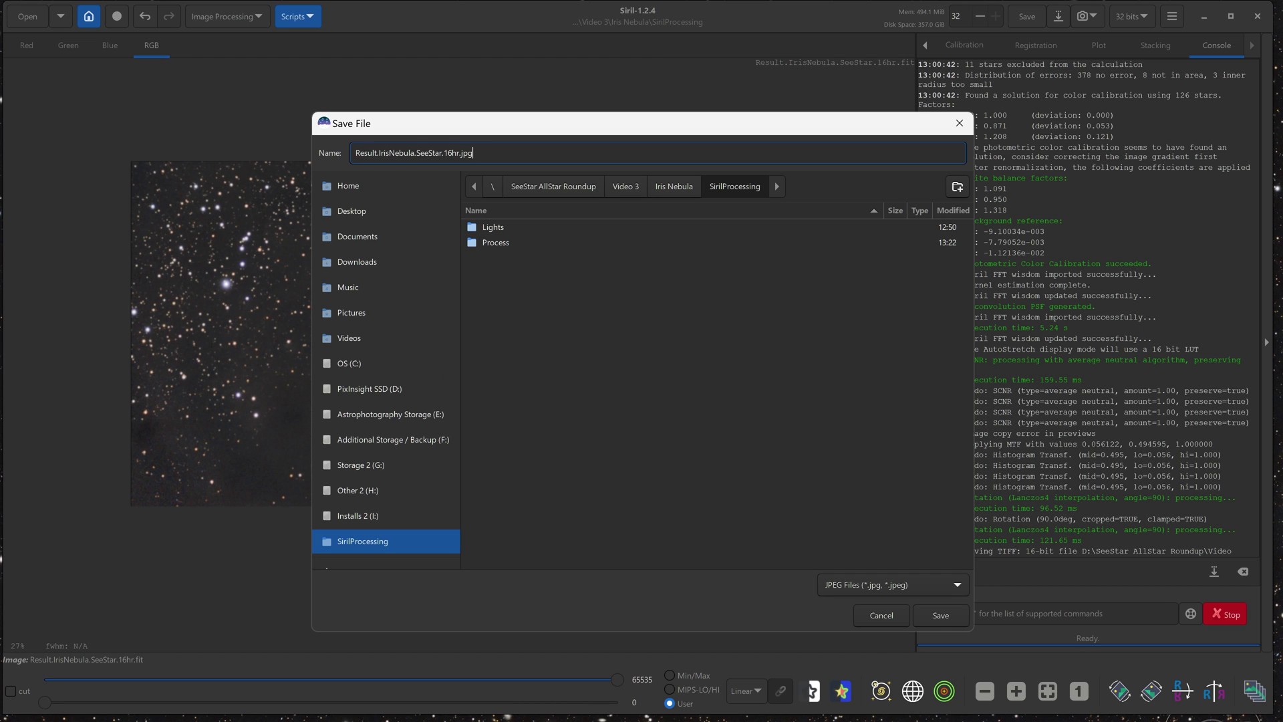
{"action": "key", "text": "shift+Left"}
{"action": "key", "text": "shift+Left"}
{"action": "key", "text": "shift+Left"}
{"action": "left_click", "coordinate": [932, 611]}
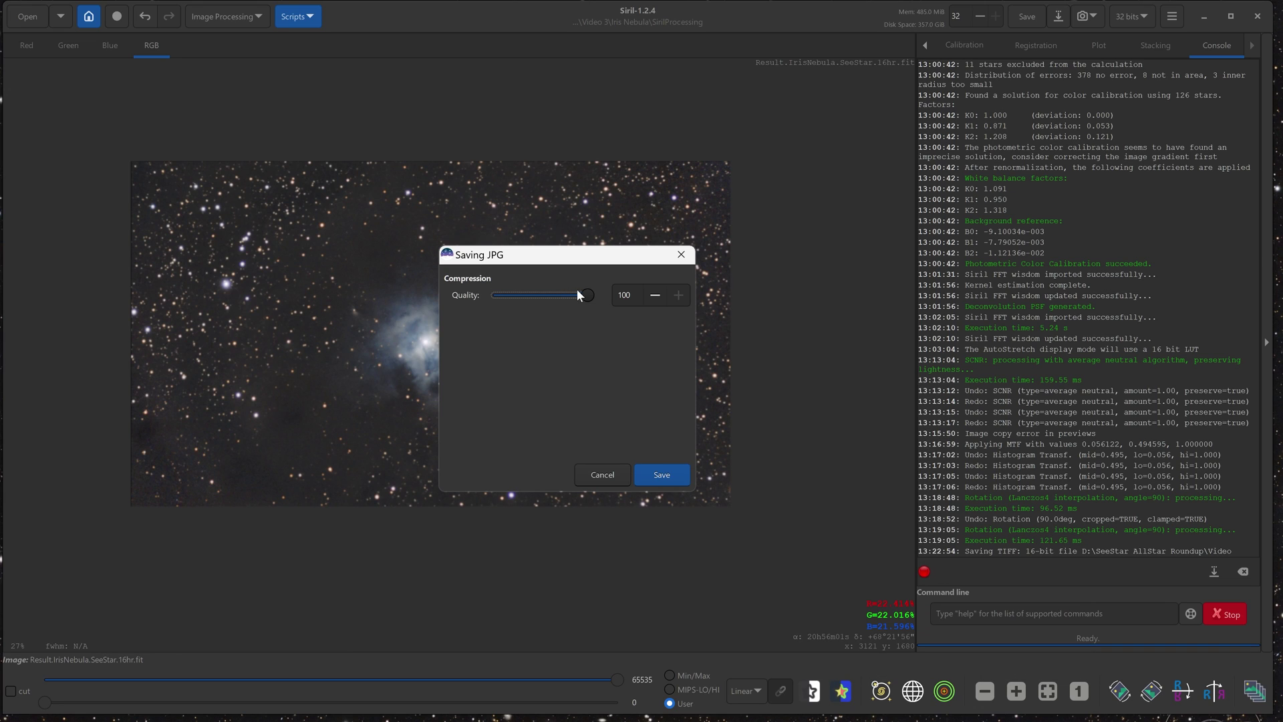
{"action": "left_click", "coordinate": [662, 474]}
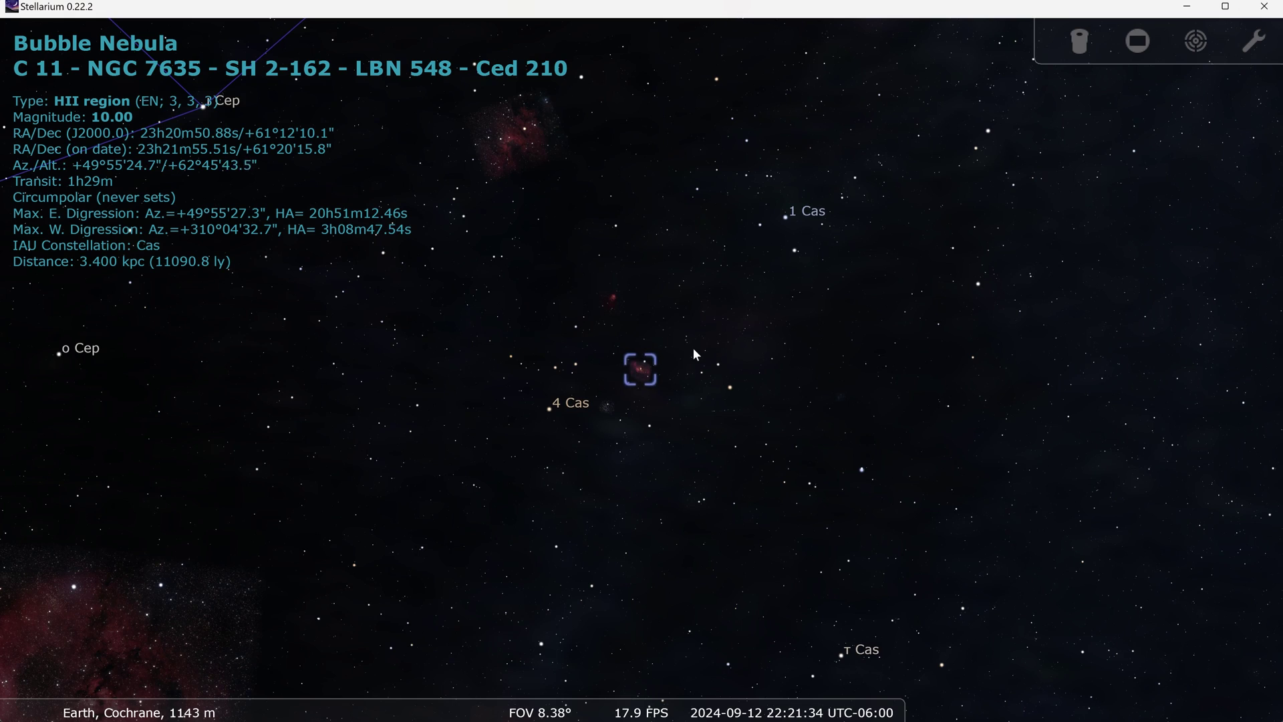
Zoom in on the Bubble Nebula (NGC 7635) in Stellarium
{"action": "scroll", "coordinate": [705, 347], "scroll_direction": "up", "scroll_amount": 5}
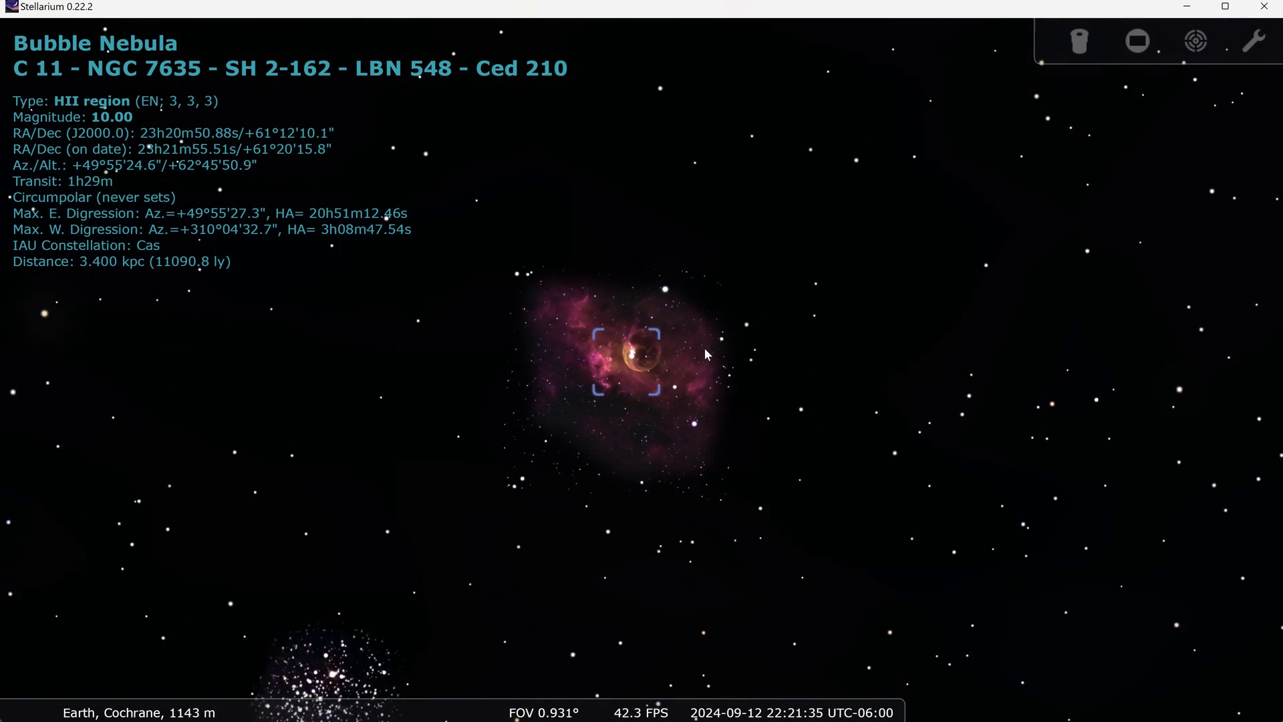
{"action": "scroll", "coordinate": [707, 354], "scroll_direction": "up", "scroll_amount": 2}
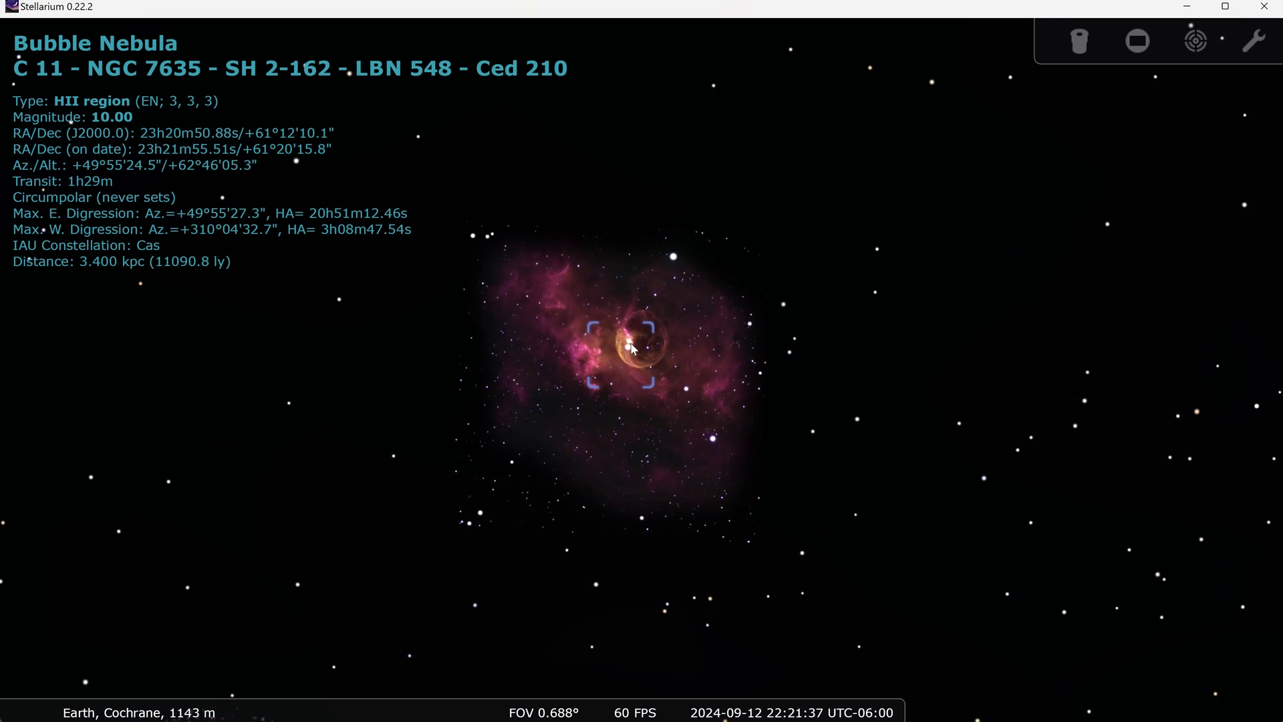